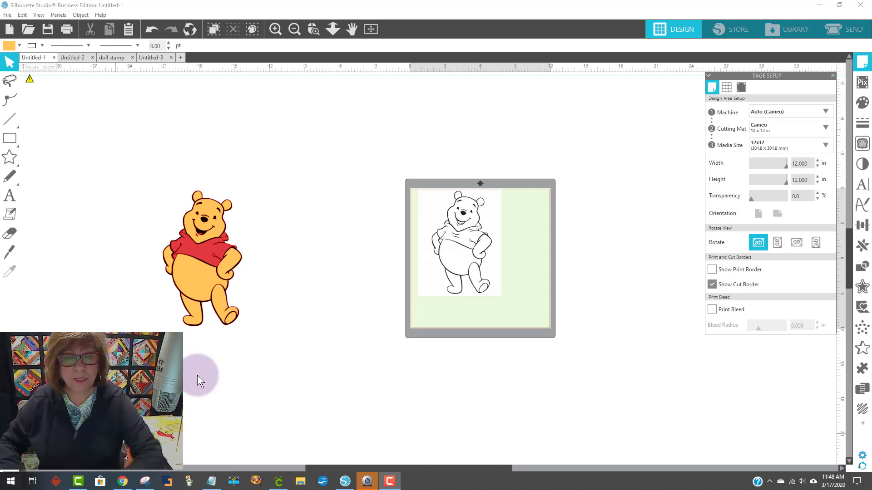
# Move the line-art Pooh toward the middle of the mat and trace the whole image at an 89% threshold
pyautogui.moveTo(469, 272)
pyautogui.mouseDown()
pyautogui.moveTo(434, 227)
pyautogui.moveTo(481, 268)
pyautogui.mouseUp()
pyautogui.click(538, 271)
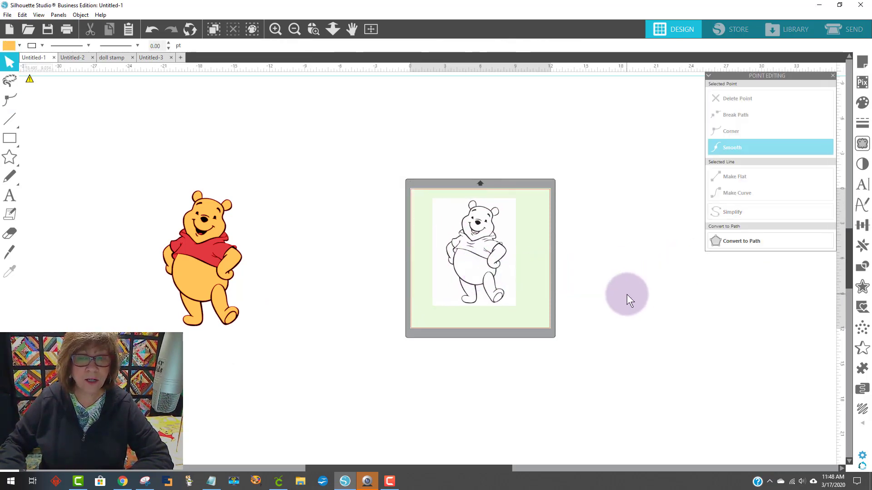
pyautogui.click(868, 144)
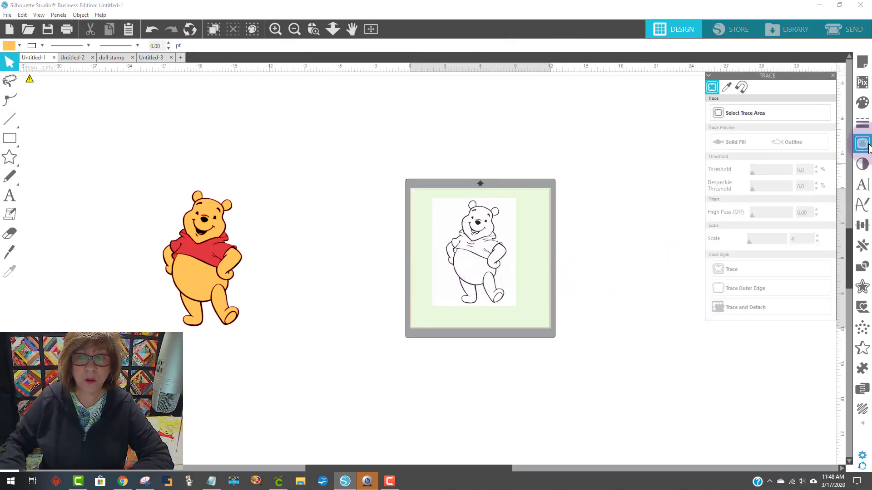
pyautogui.click(793, 117)
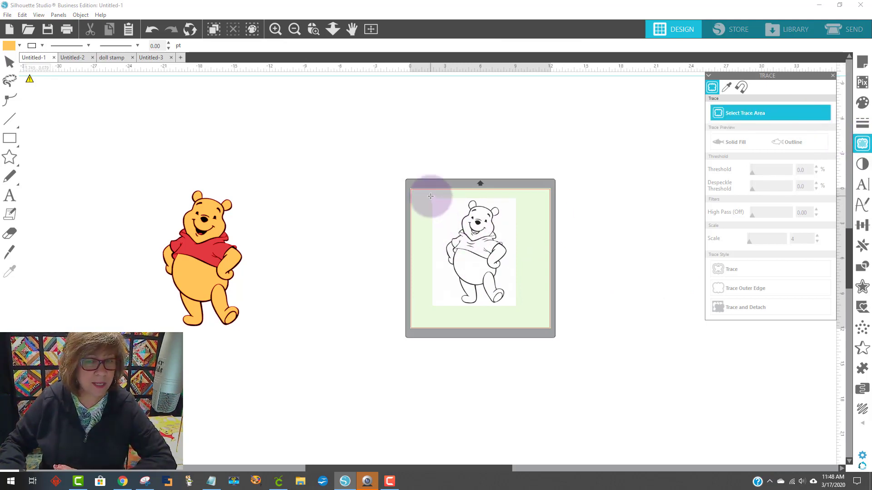
pyautogui.moveTo(430, 196); pyautogui.dragTo(528, 311)
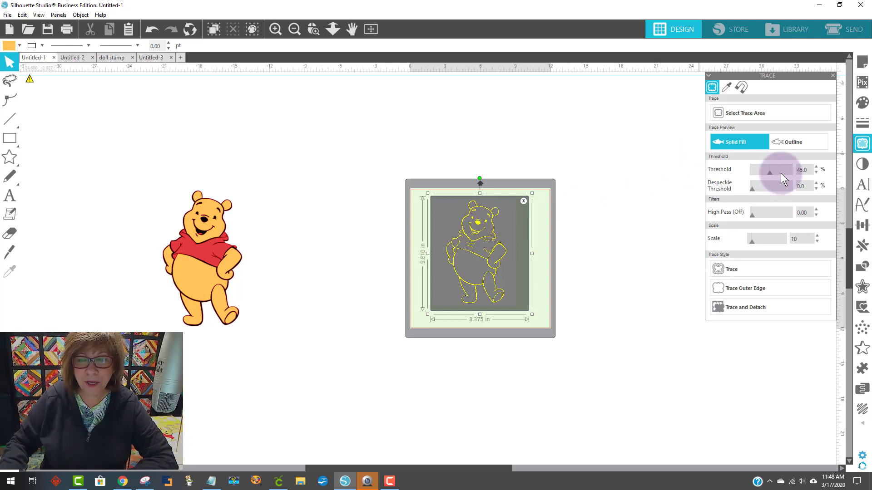
pyautogui.moveTo(781, 173); pyautogui.dragTo(786, 172)
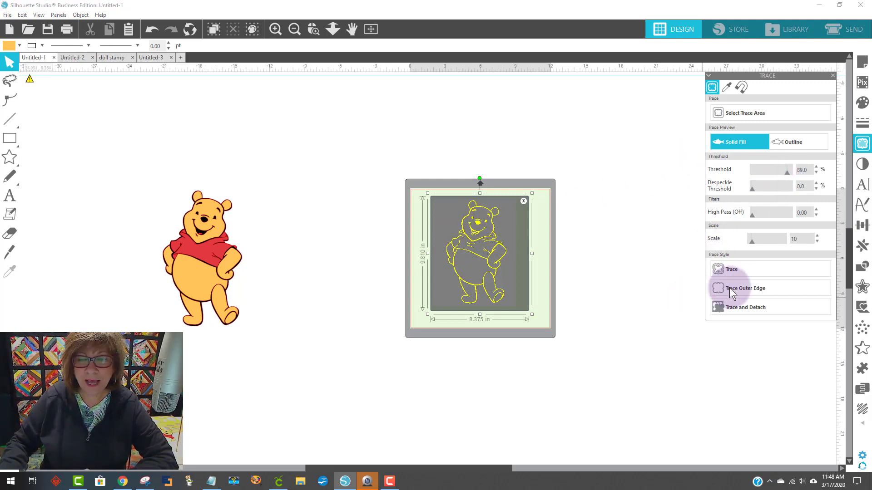
pyautogui.click(724, 265)
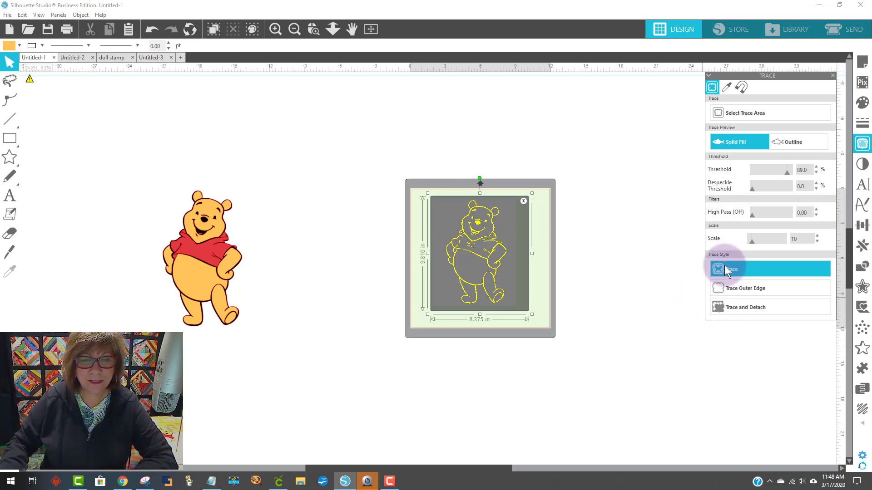
# Pull the original line-art image off its trace and delete it
pyautogui.moveTo(497, 204)
pyautogui.mouseDown()
pyautogui.moveTo(394, 200)
pyautogui.moveTo(367, 170)
pyautogui.mouseUp()
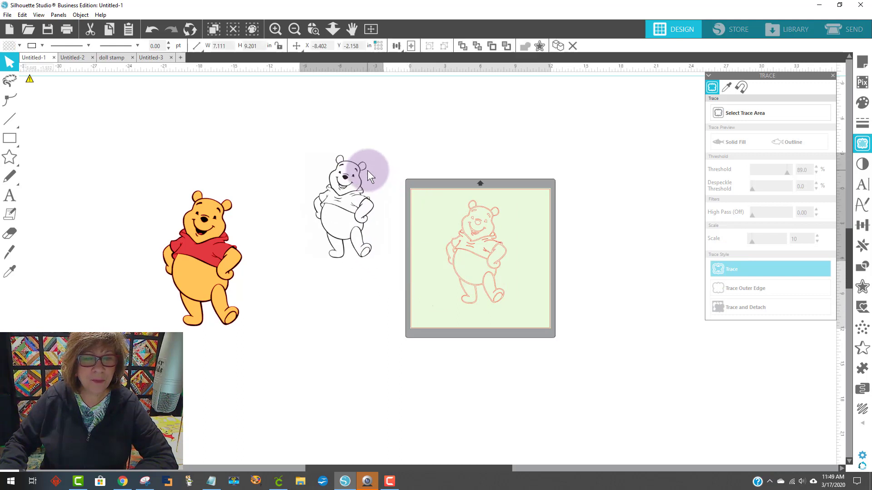
pyautogui.moveTo(304, 142); pyautogui.dragTo(402, 290)
pyautogui.press('Delete')
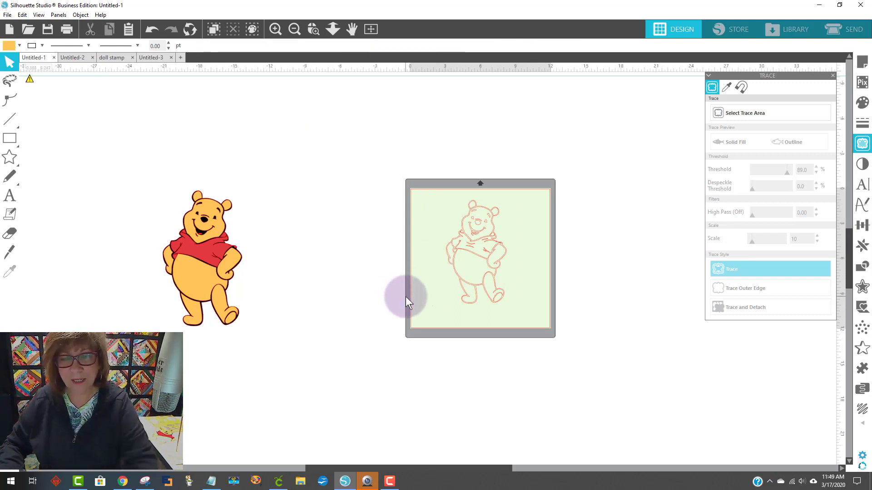
# Fill the traced Pooh outline with light teal
pyautogui.click(476, 211)
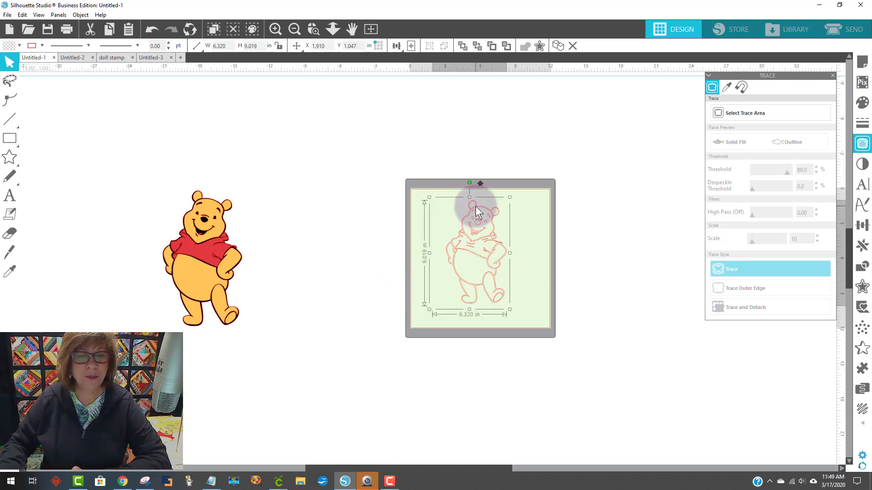
pyautogui.click(18, 46)
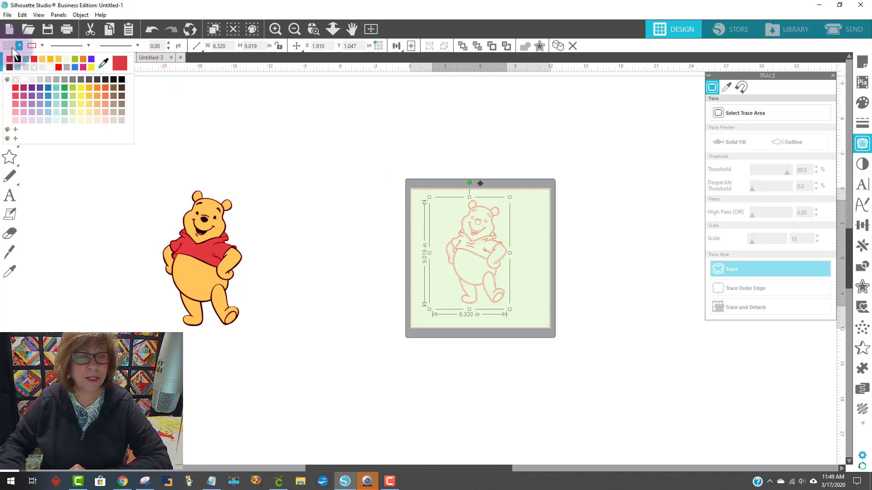
pyautogui.click(57, 103)
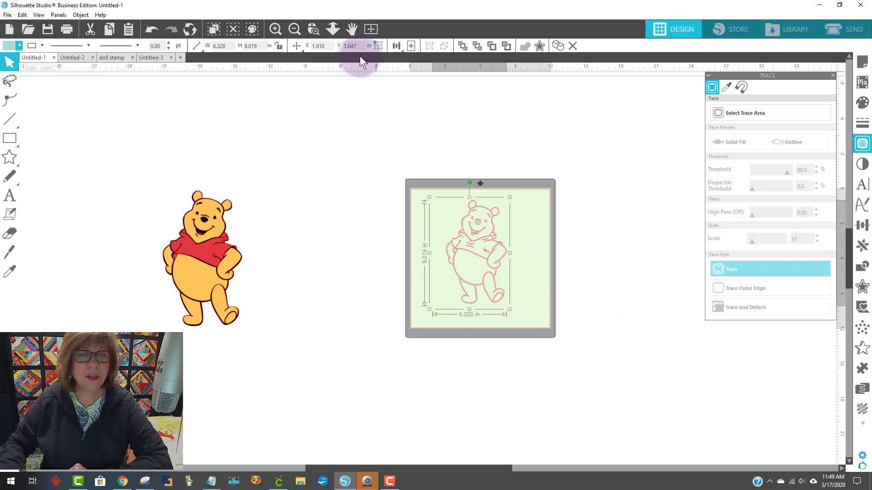
# Move the coloured reference Pooh's fill pieces and its black backing closer to the mat
pyautogui.click(314, 30)
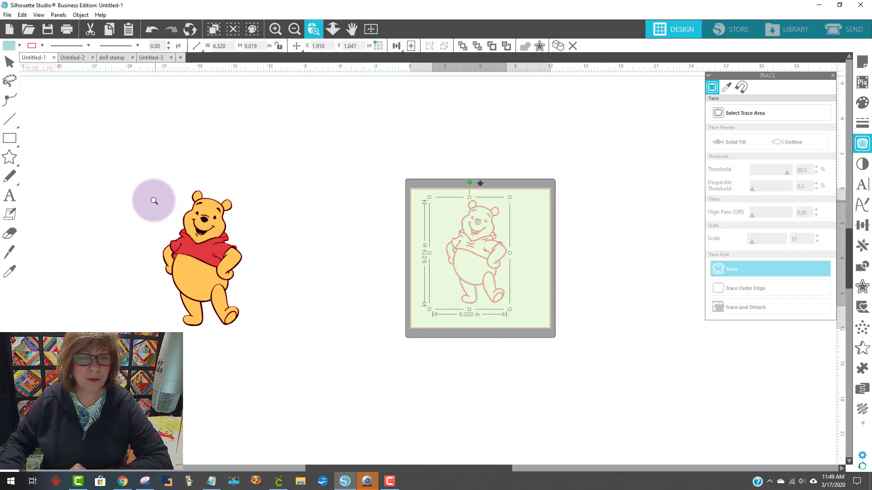
pyautogui.moveTo(190, 245); pyautogui.dragTo(261, 244)
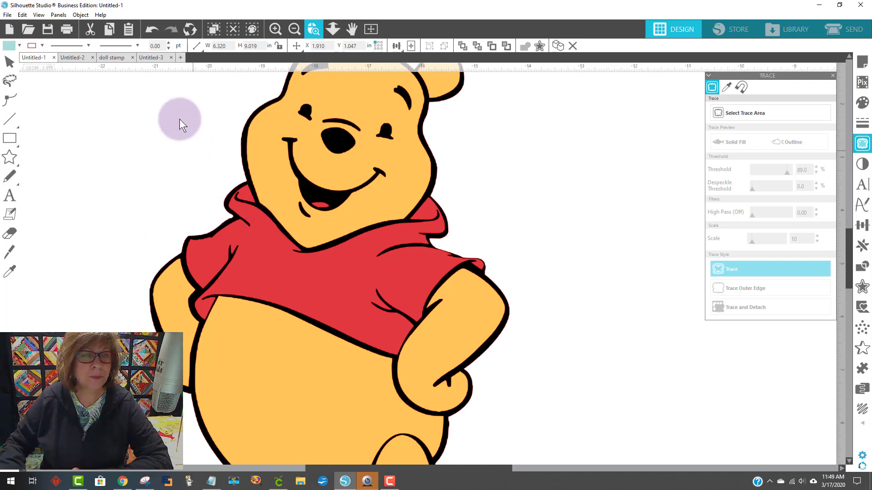
pyautogui.click(295, 37)
pyautogui.click(295, 31)
pyautogui.moveTo(346, 288); pyautogui.dragTo(579, 282)
pyautogui.moveTo(439, 288); pyautogui.dragTo(636, 280)
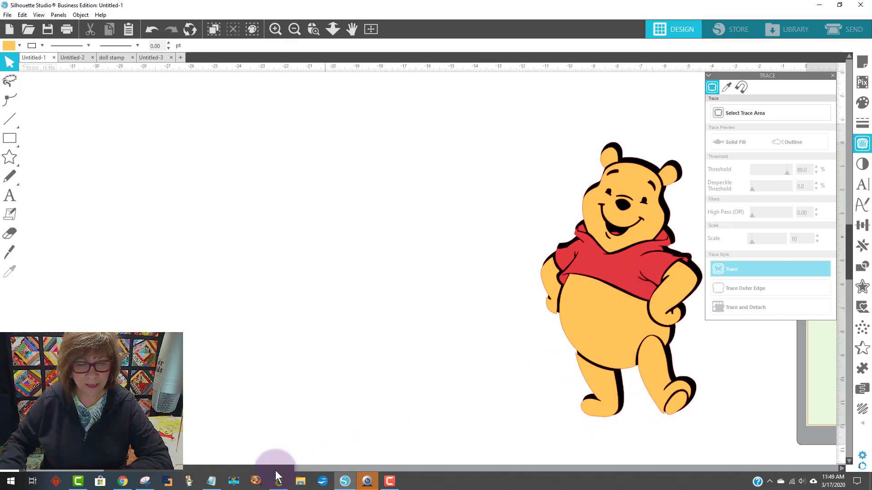
# Release the compound path of the traced Pooh on the mat so its parts separate
pyautogui.moveTo(276, 463); pyautogui.dragTo(488, 465)
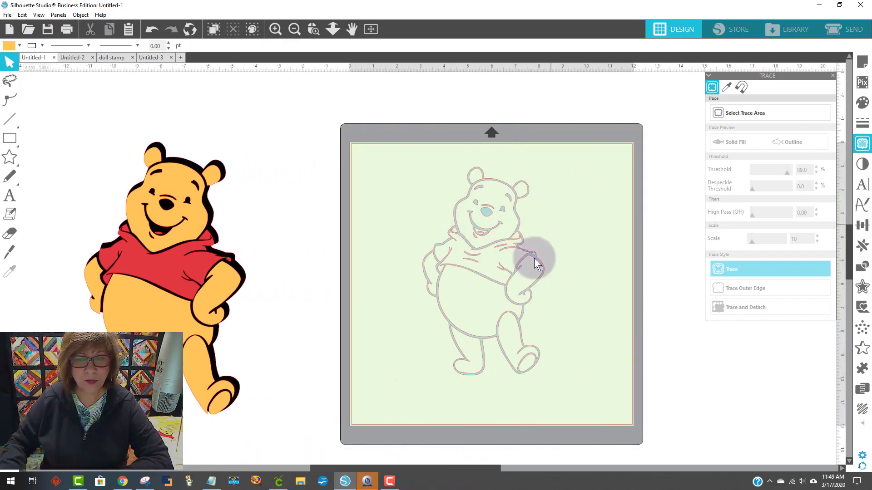
pyautogui.moveTo(381, 469); pyautogui.dragTo(402, 468)
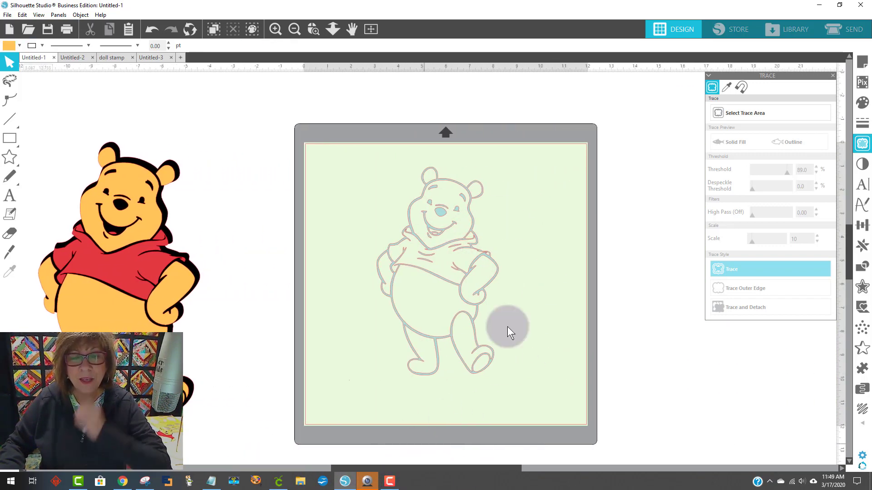
pyautogui.click(432, 168)
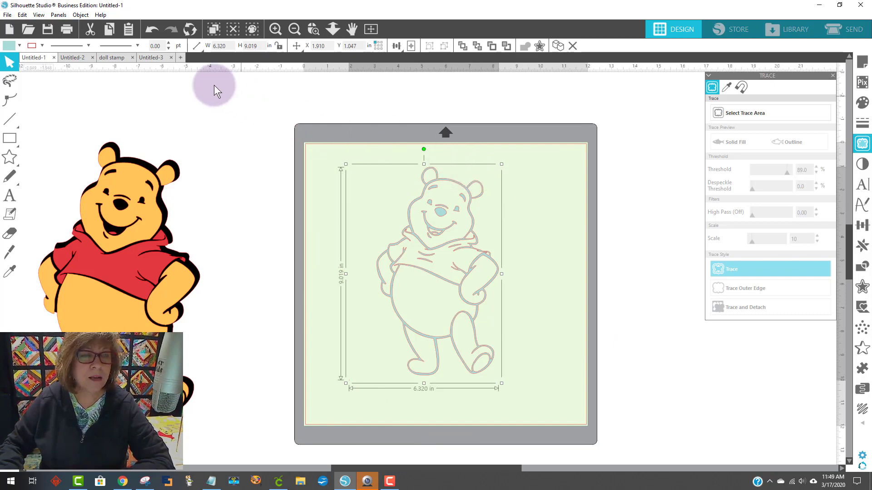
pyautogui.click(81, 14)
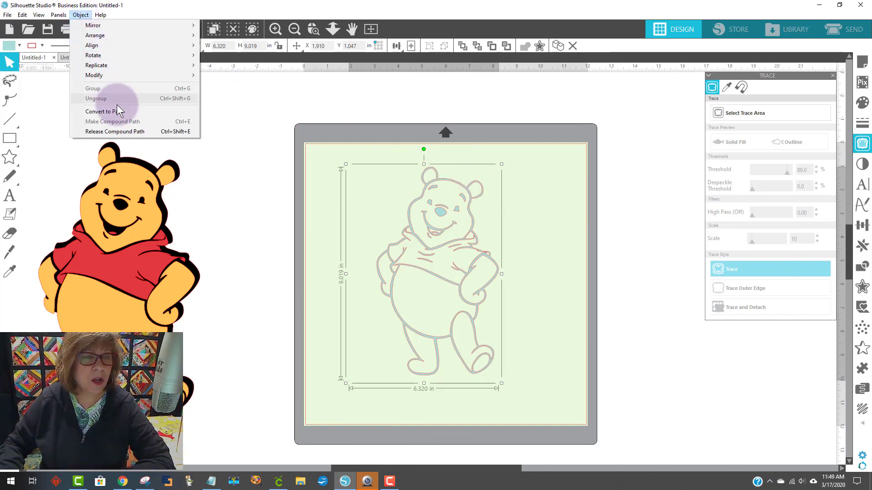
pyautogui.click(196, 131)
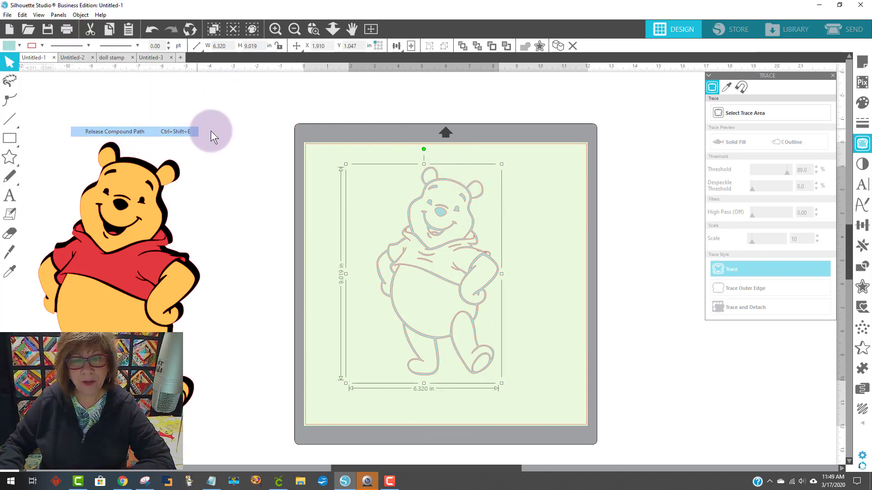
pyautogui.click(569, 244)
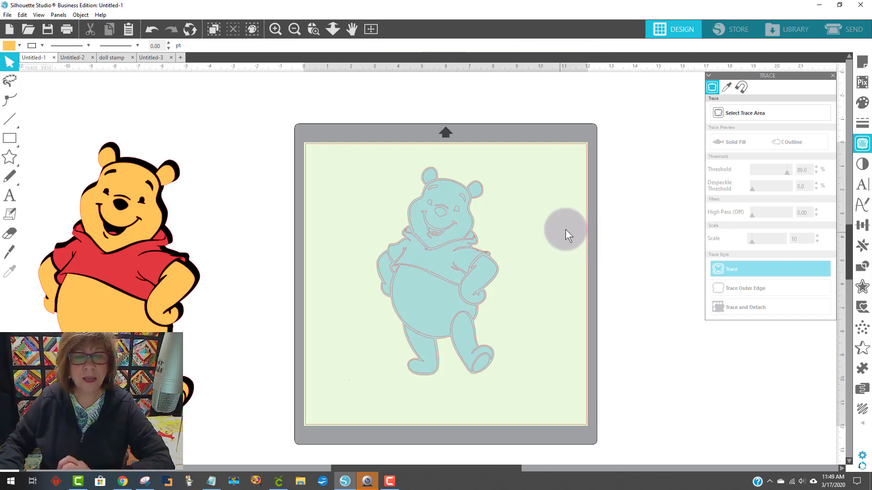
# Fill the traced Pooh's shirt with the red sampled from the coloured reference's shirt
pyautogui.click(433, 265)
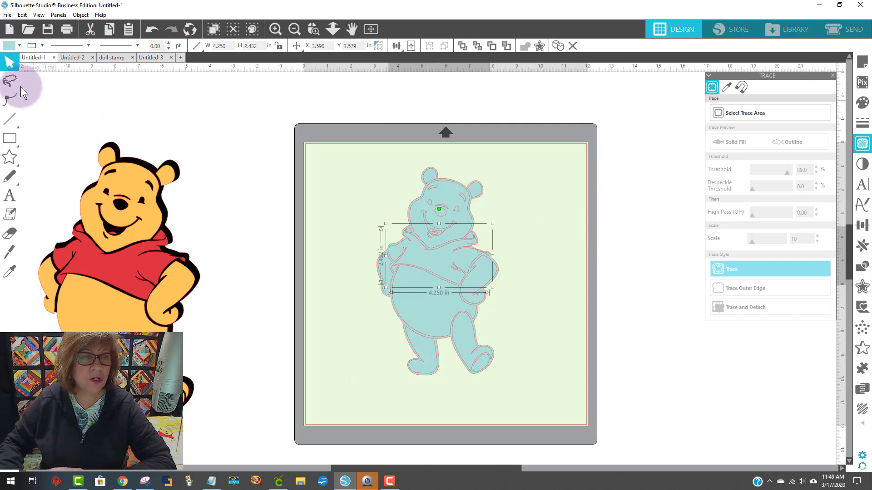
pyautogui.click(8, 47)
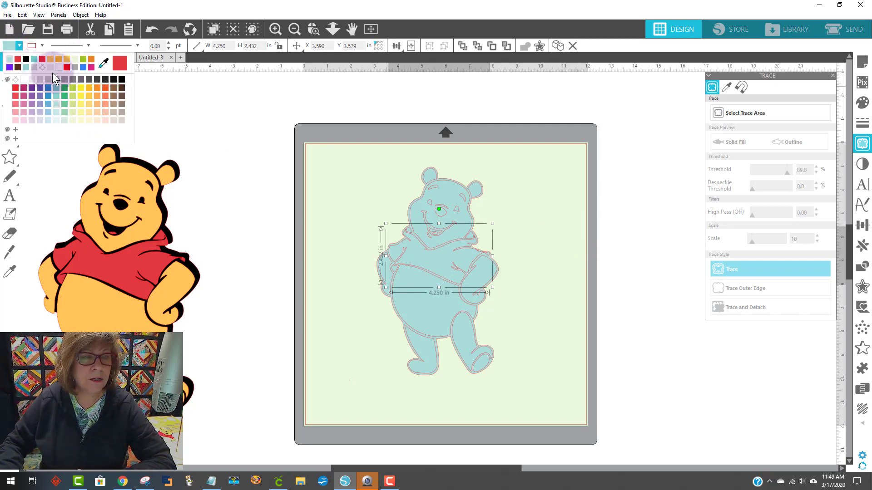
pyautogui.click(104, 66)
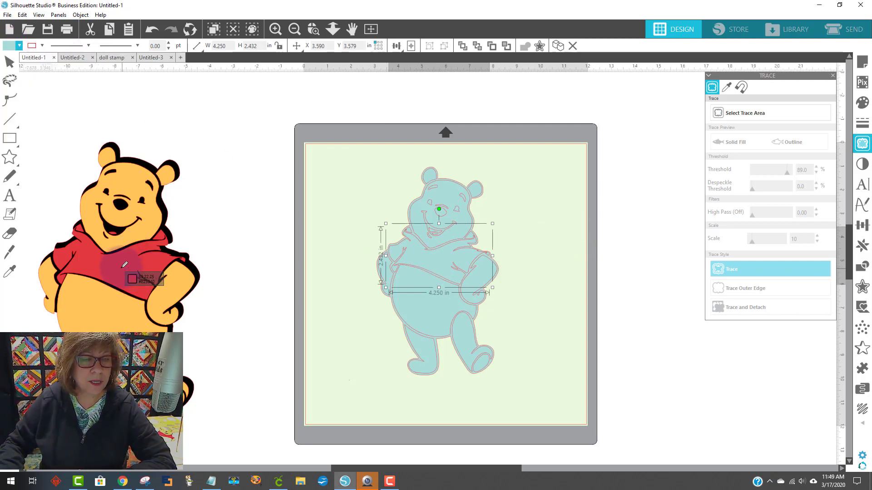
pyautogui.click(123, 267)
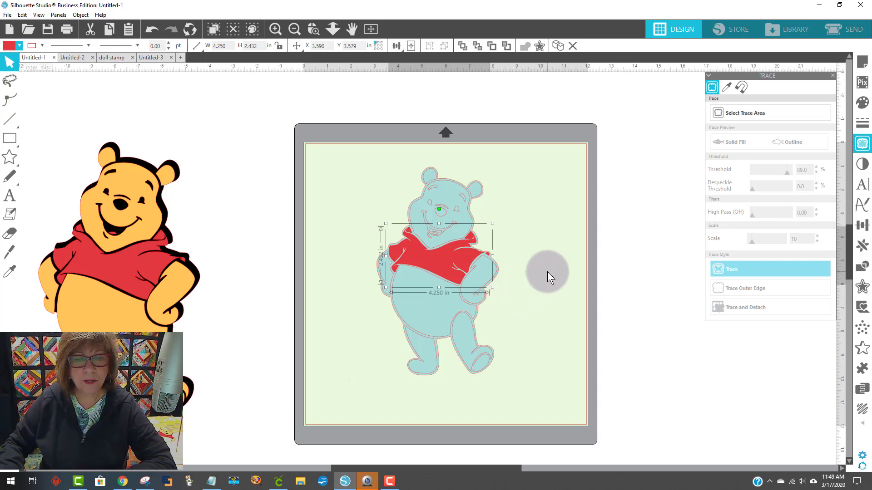
pyautogui.click(564, 249)
# Fill the traced Pooh's face with the golden yellow sampled from the coloured reference's face
pyautogui.click(449, 199)
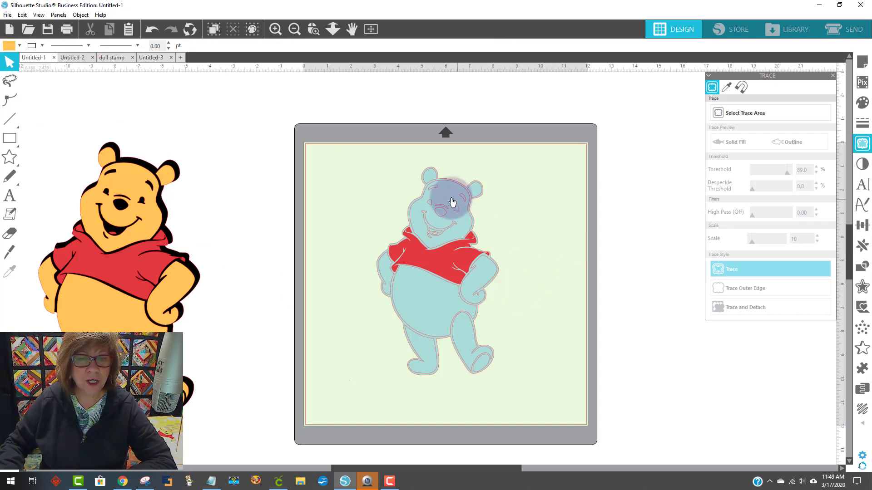
pyautogui.click(19, 45)
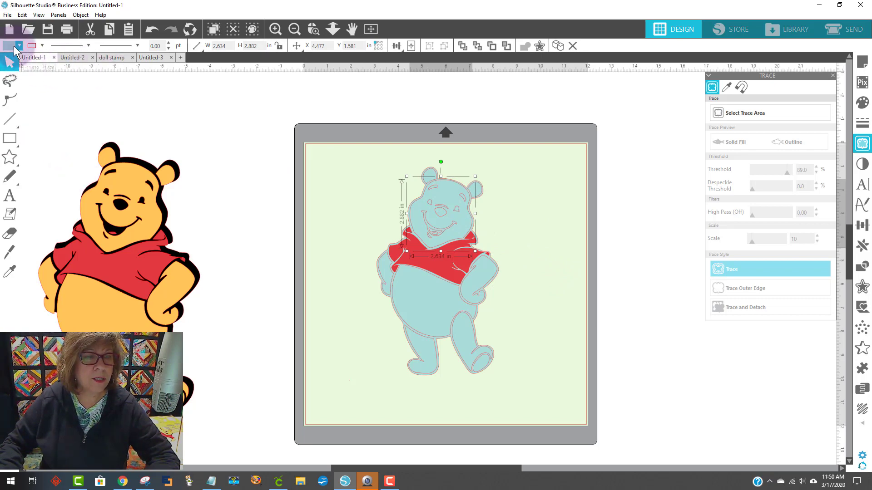
pyautogui.click(17, 46)
pyautogui.click(104, 62)
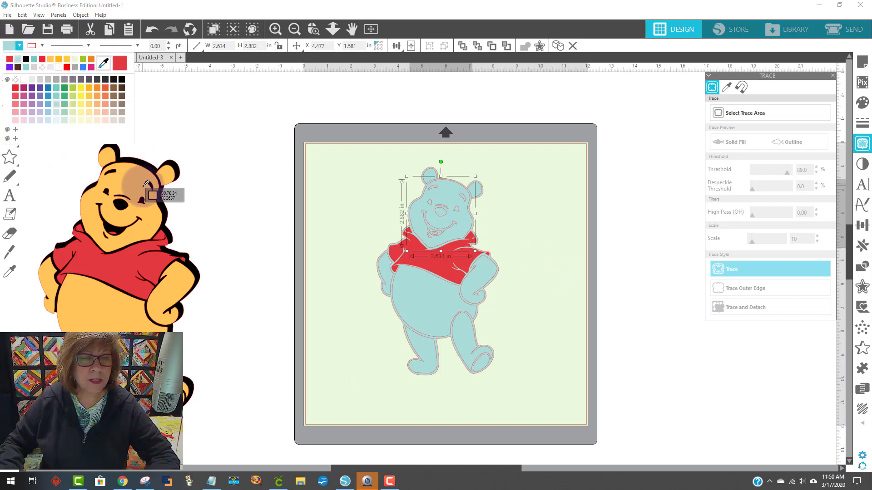
pyautogui.click(139, 177)
pyautogui.click(541, 232)
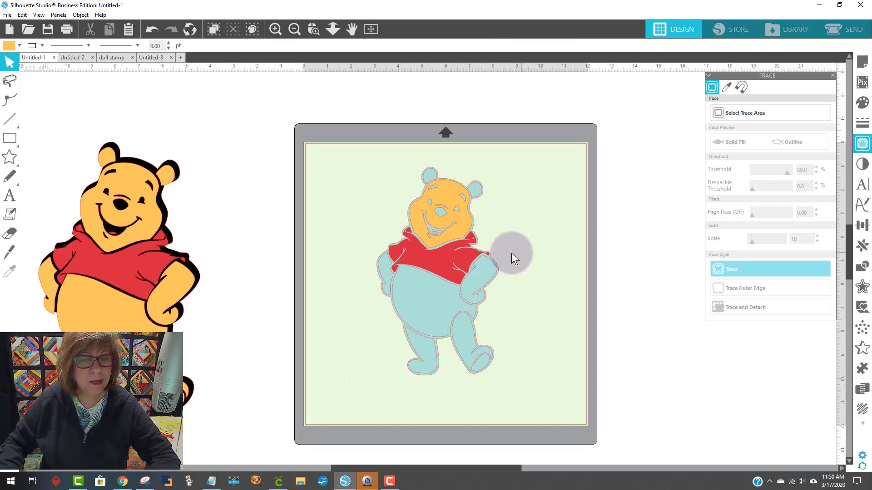
# Fill the small tongue shape inside the traced Pooh's mouth with the recently used shirt red
pyautogui.click(313, 29)
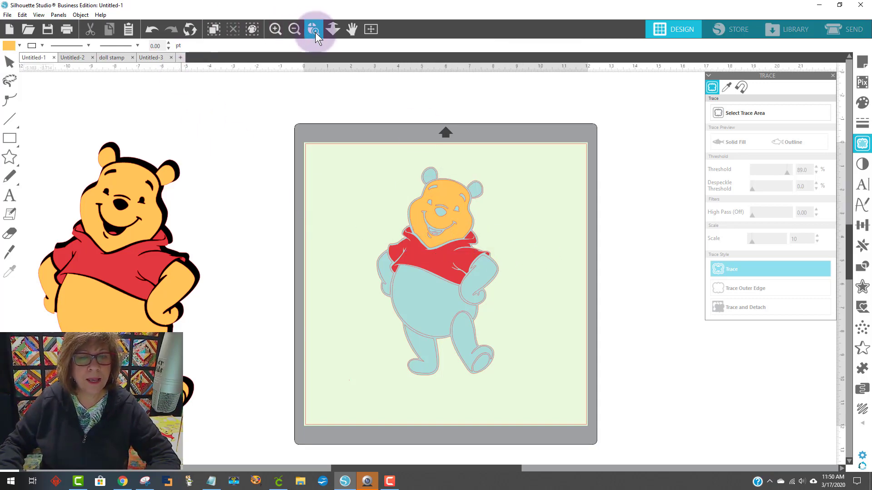
pyautogui.moveTo(409, 186); pyautogui.dragTo(481, 278)
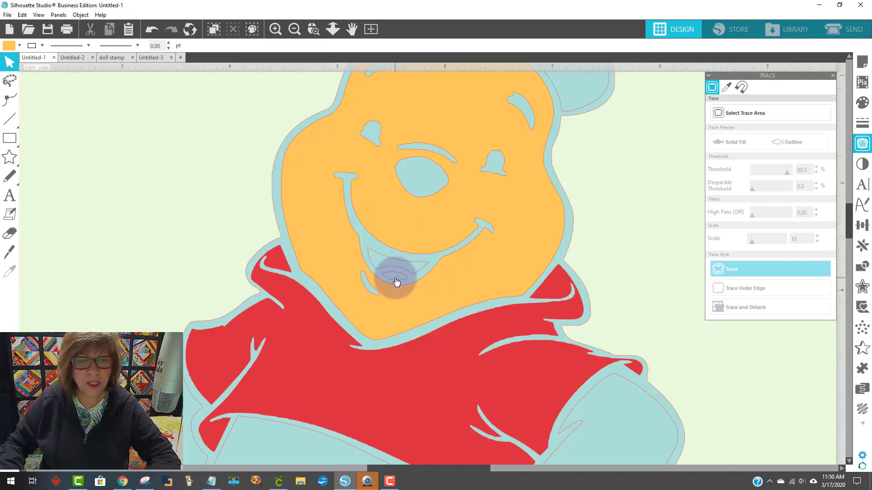
pyautogui.click(395, 279)
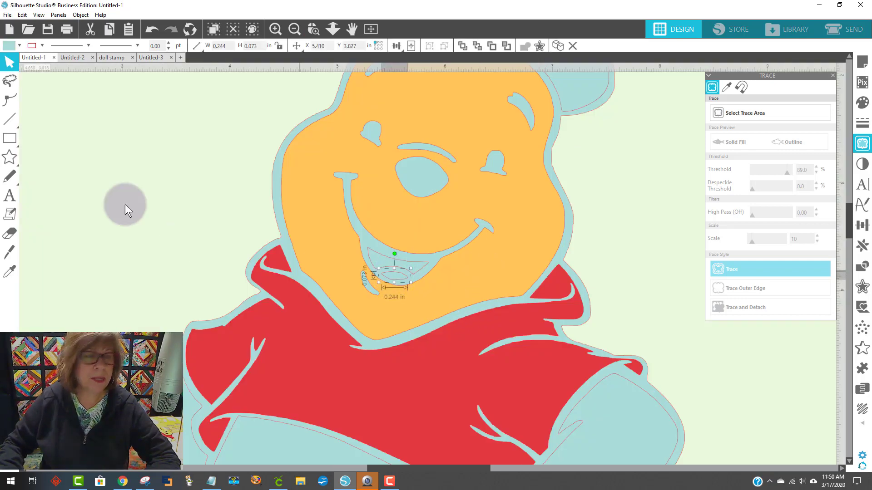
pyautogui.click(14, 47)
pyautogui.click(19, 60)
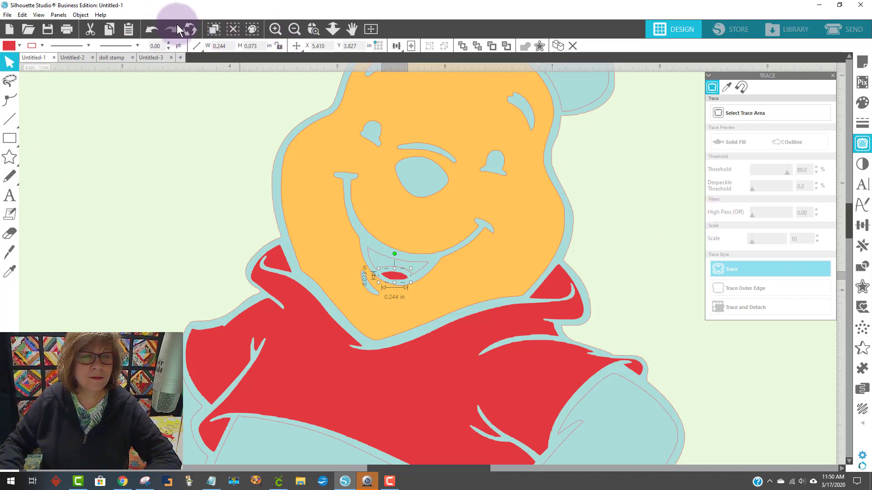
# Fill the traced Pooh's belly, legs, raised foot sole, arms and ears with the recently used golden yellow
pyautogui.click(296, 30)
pyautogui.click(295, 29)
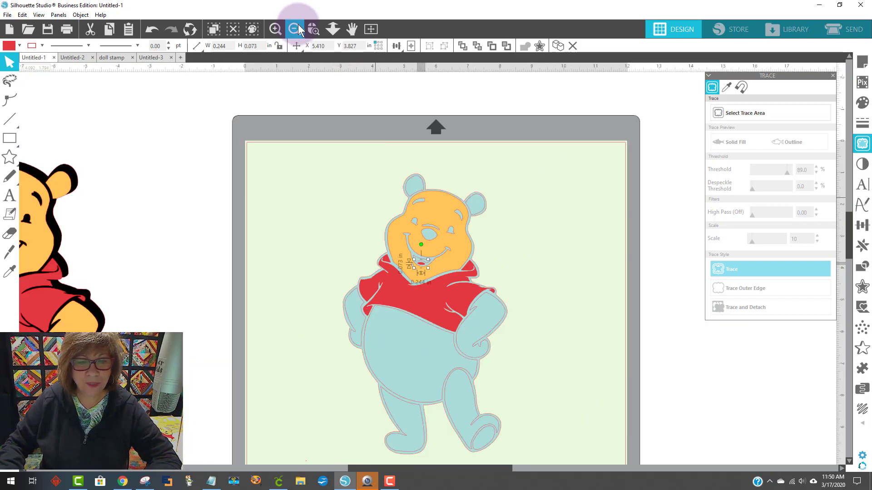
pyautogui.click(407, 349)
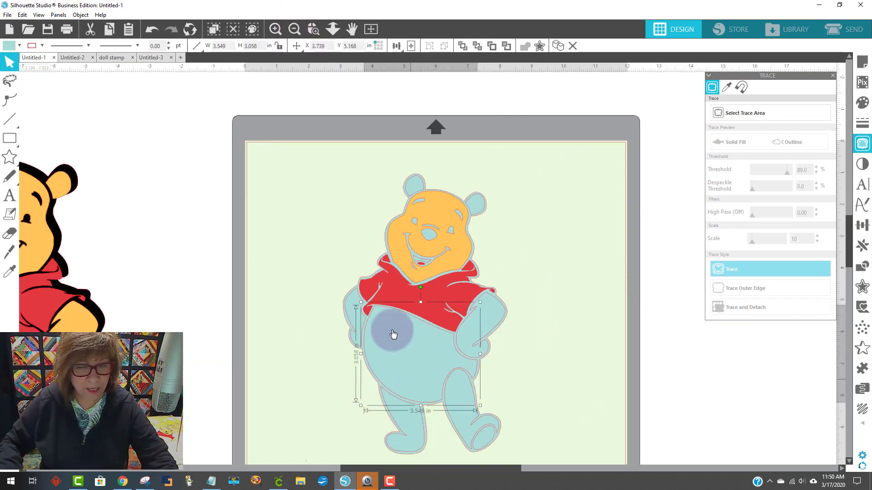
pyautogui.keyDown('shift'); pyautogui.click(403, 437); pyautogui.keyUp('shift')
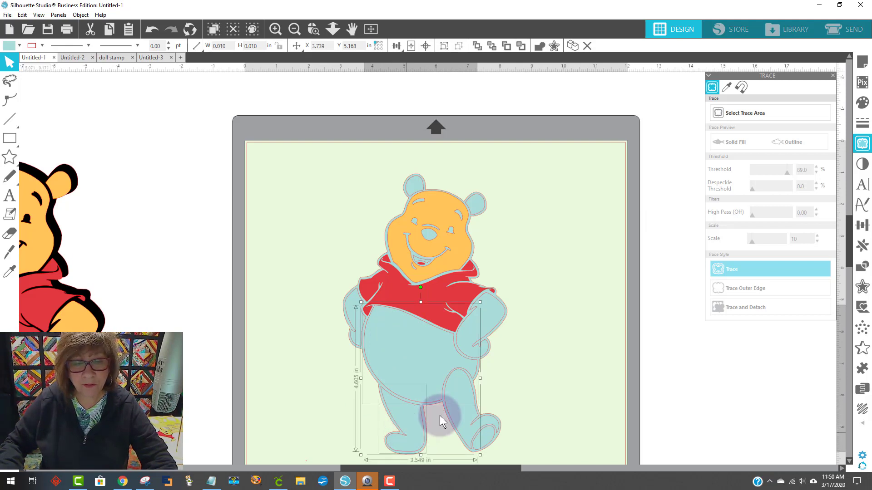
pyautogui.keyDown('shift'); pyautogui.click(483, 436); pyautogui.keyUp('shift')
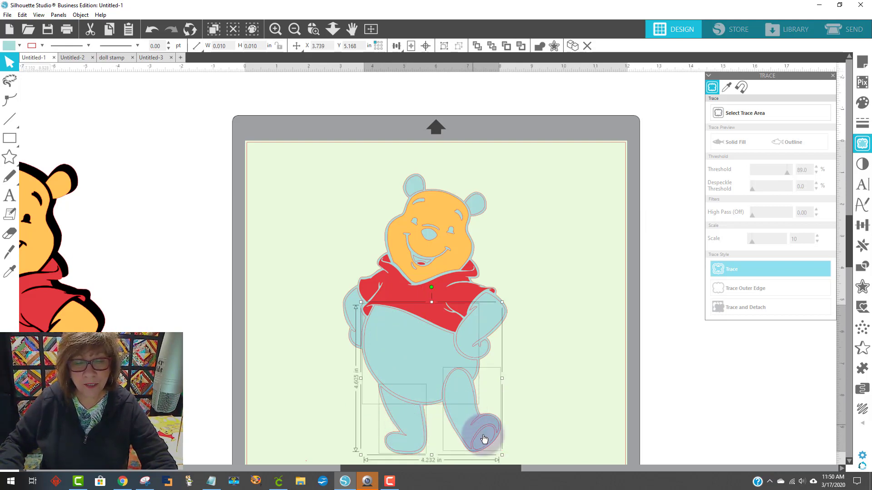
pyautogui.keyDown('shift'); pyautogui.click(497, 318); pyautogui.keyUp('shift')
pyautogui.keyDown('shift'); pyautogui.click(350, 312); pyautogui.keyUp('shift')
pyautogui.click(445, 117)
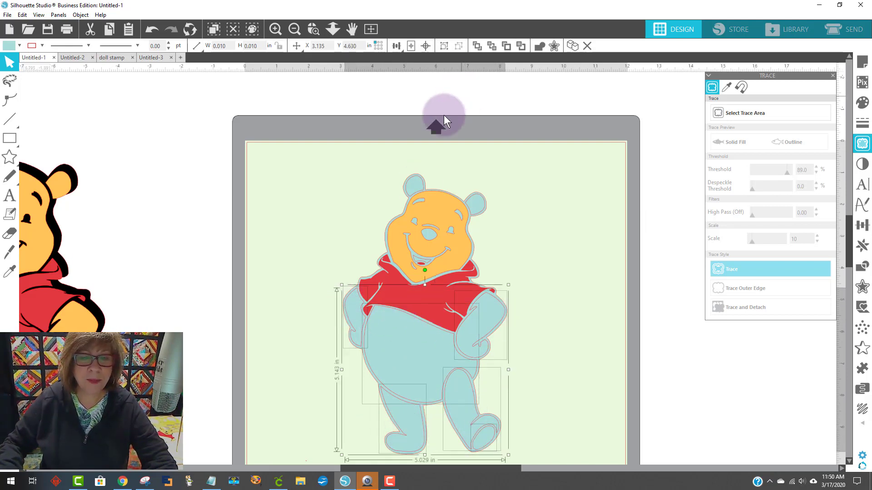
pyautogui.keyDown('shift'); pyautogui.click(415, 189); pyautogui.keyUp('shift')
pyautogui.keyDown('shift'); pyautogui.click(479, 204); pyautogui.keyUp('shift')
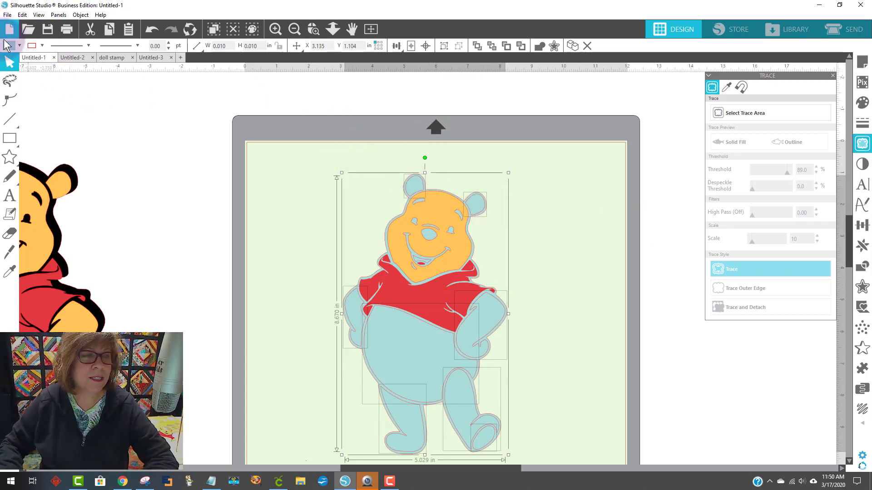
pyautogui.click(19, 45)
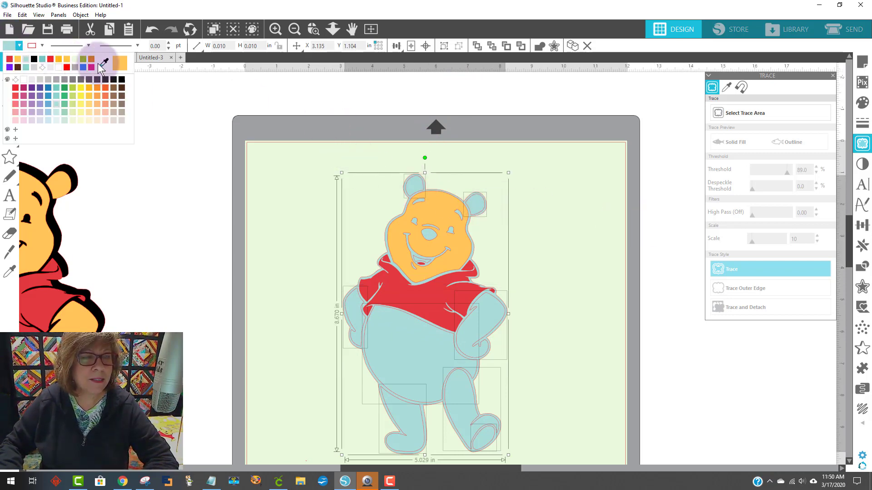
pyautogui.click(17, 60)
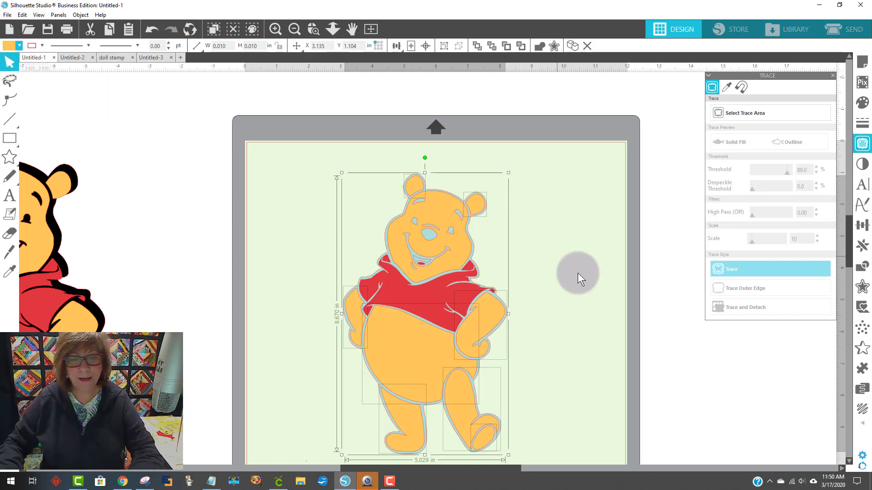
pyautogui.click(520, 266)
pyautogui.click(604, 234)
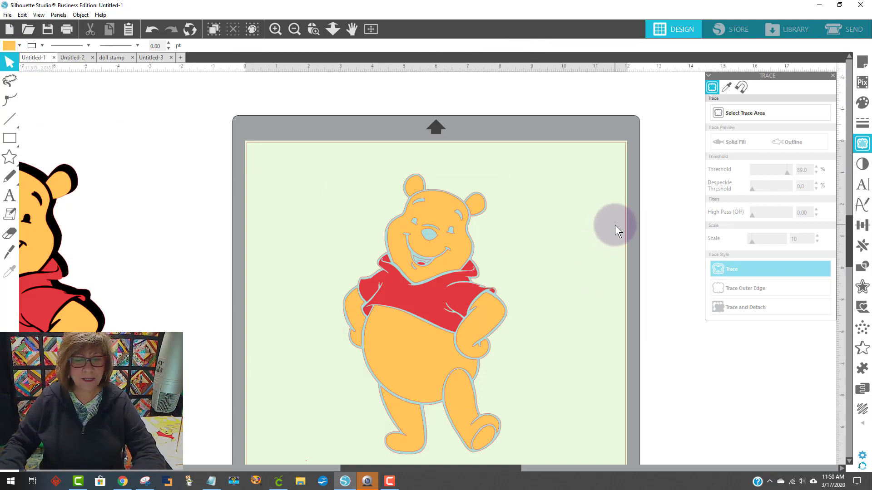
# Fill the full-body backing shape behind the traced Pooh's coloured parts with solid black
pyautogui.click(418, 178)
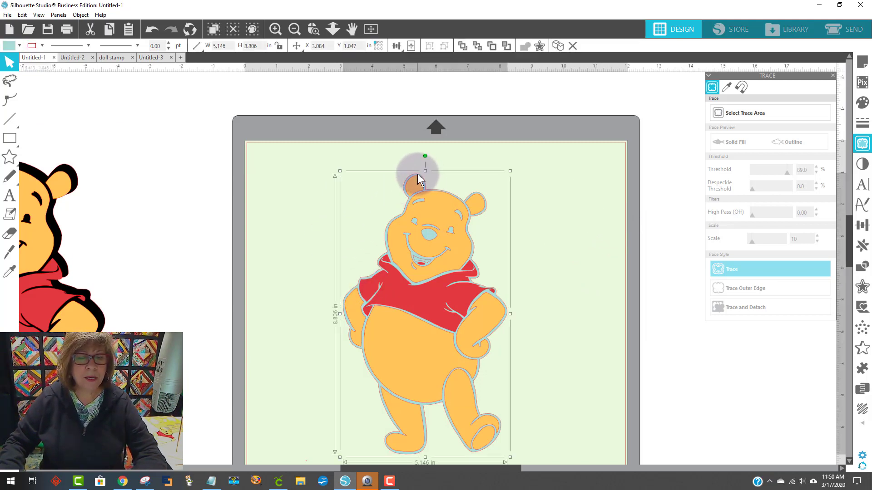
pyautogui.click(10, 49)
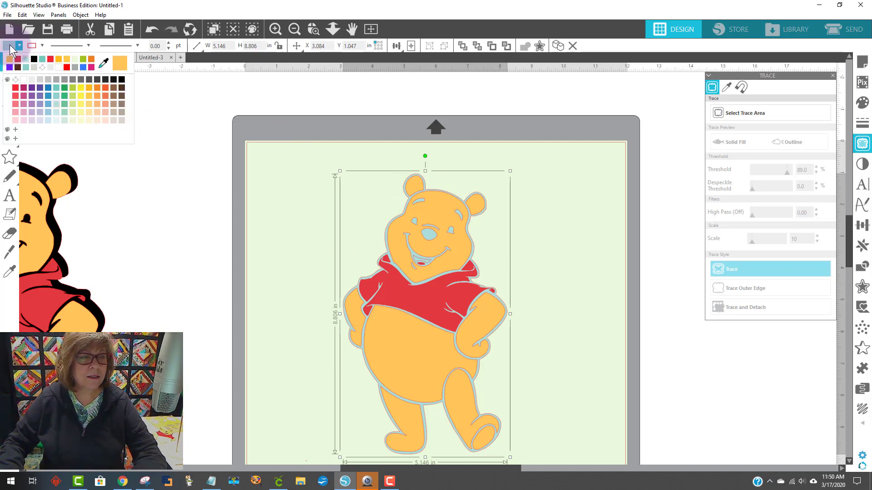
pyautogui.click(80, 94)
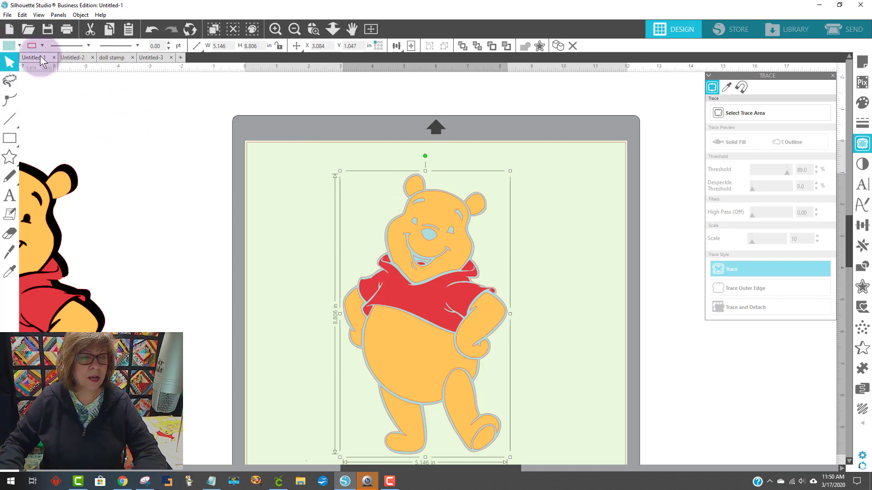
pyautogui.click(19, 45)
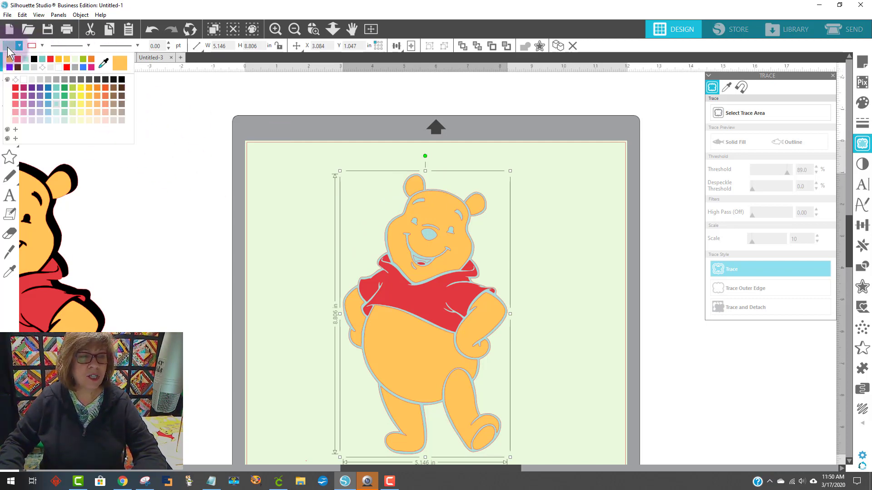
pyautogui.click(122, 79)
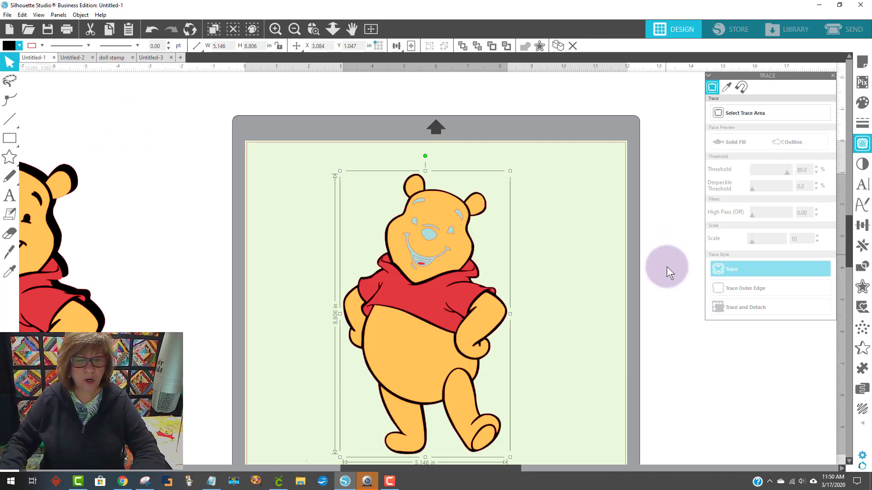
pyautogui.click(600, 310)
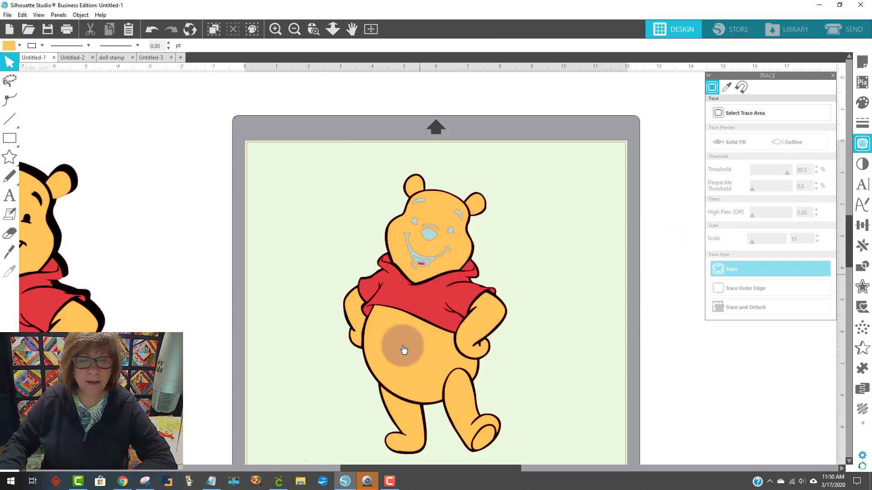
# Move the golden face aside to inspect the black backing beneath it, and put it back on the head
pyautogui.moveTo(447, 194); pyautogui.dragTo(568, 191)
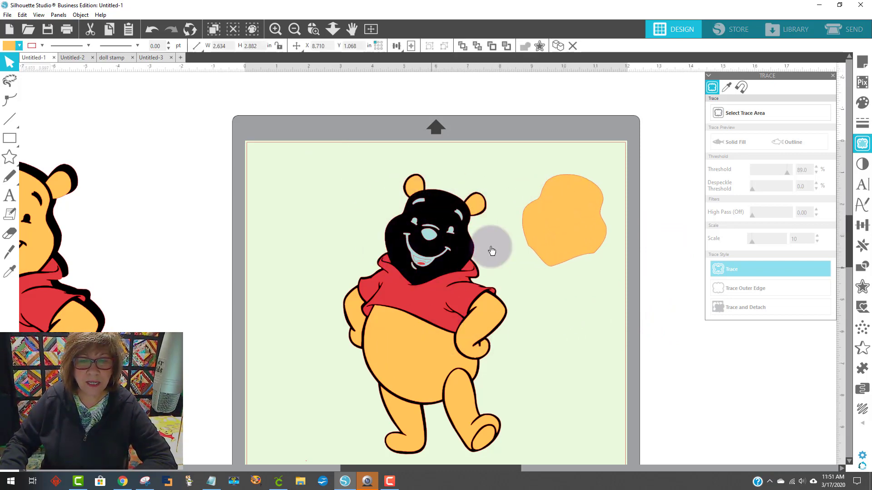
pyautogui.click(486, 250)
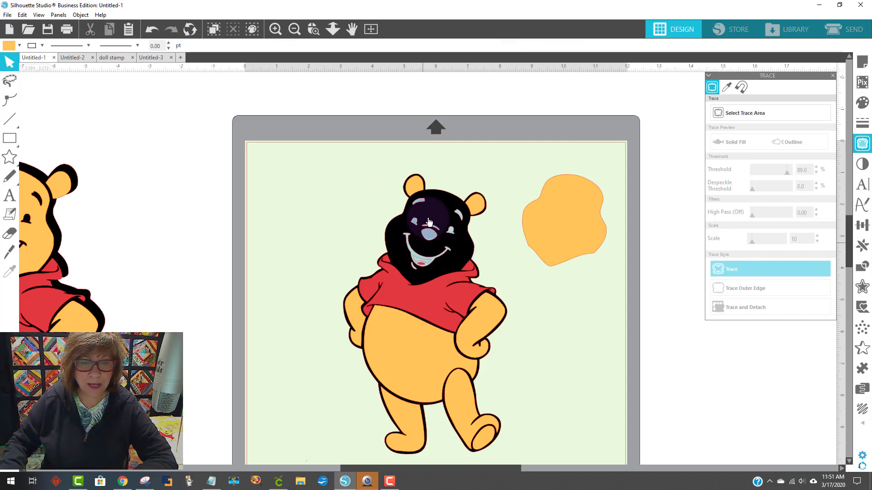
pyautogui.moveTo(539, 217); pyautogui.dragTo(418, 229)
pyautogui.click(689, 257)
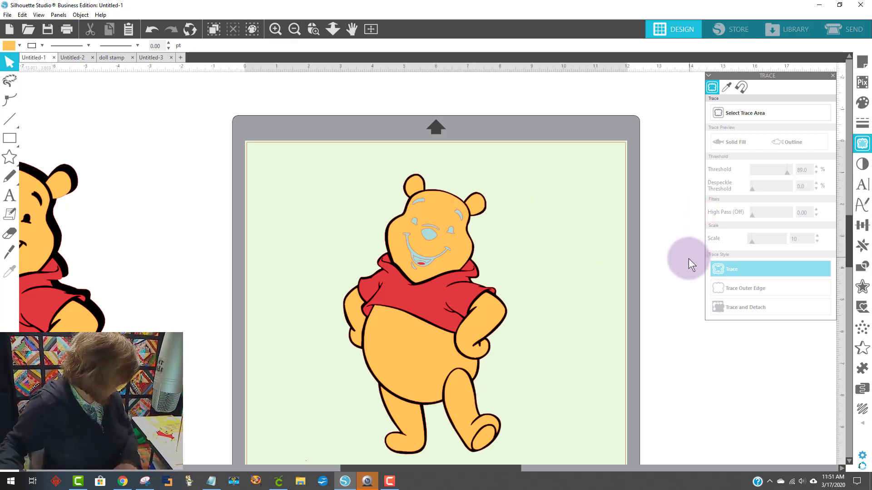
# Subtract both eyebrow shapes from the golden face, one after the other
pyautogui.click(460, 217)
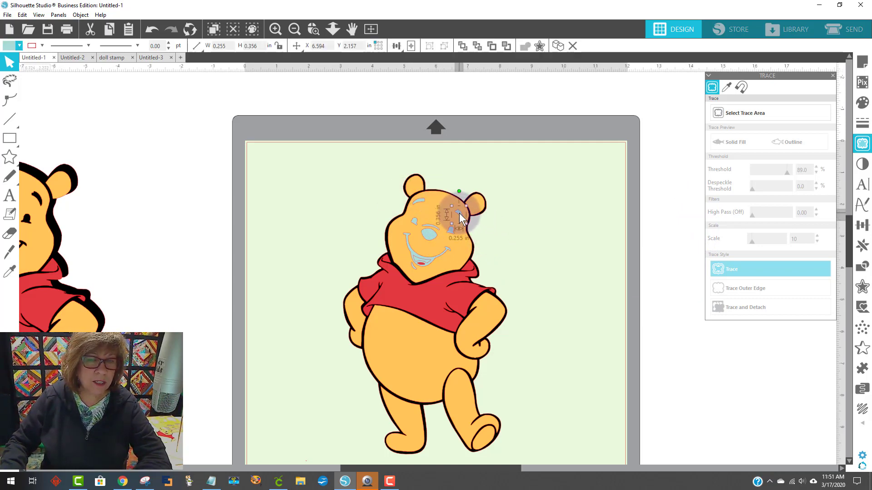
pyautogui.click(435, 198)
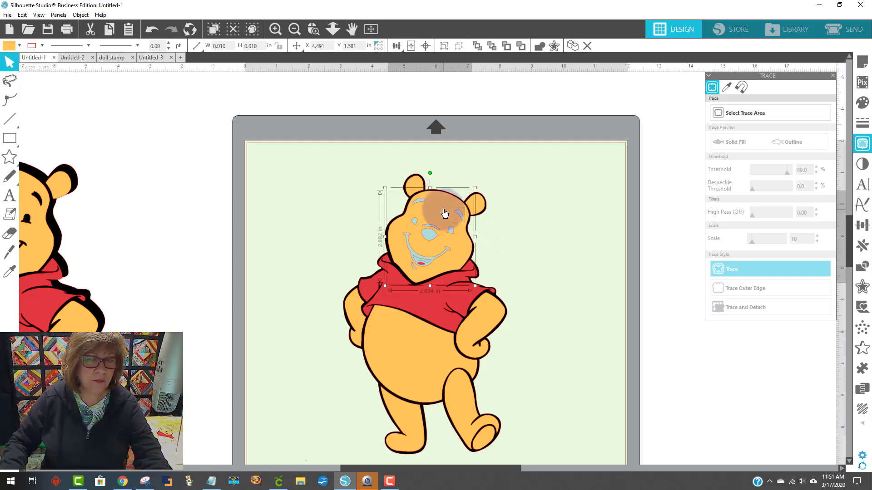
pyautogui.click(862, 267)
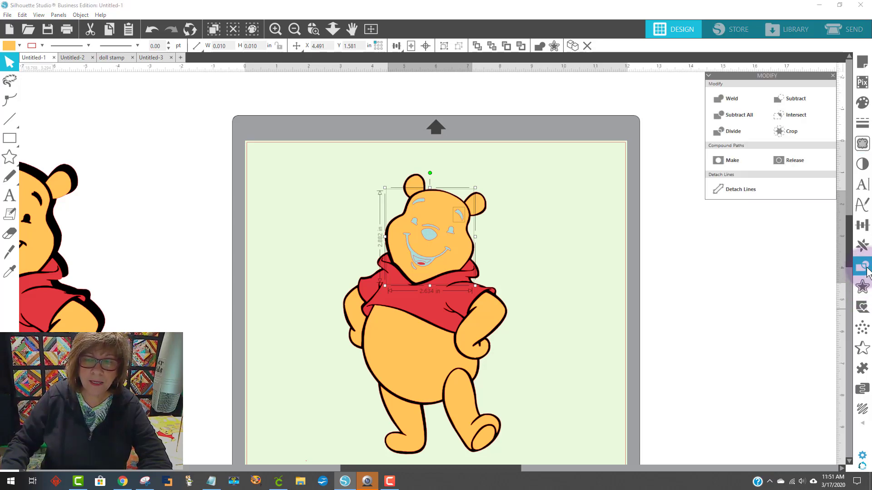
pyautogui.click(808, 107)
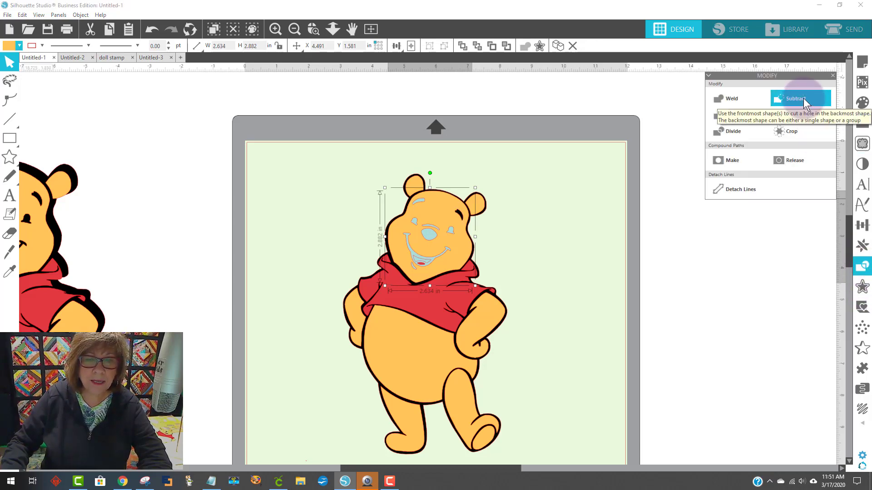
pyautogui.click(575, 237)
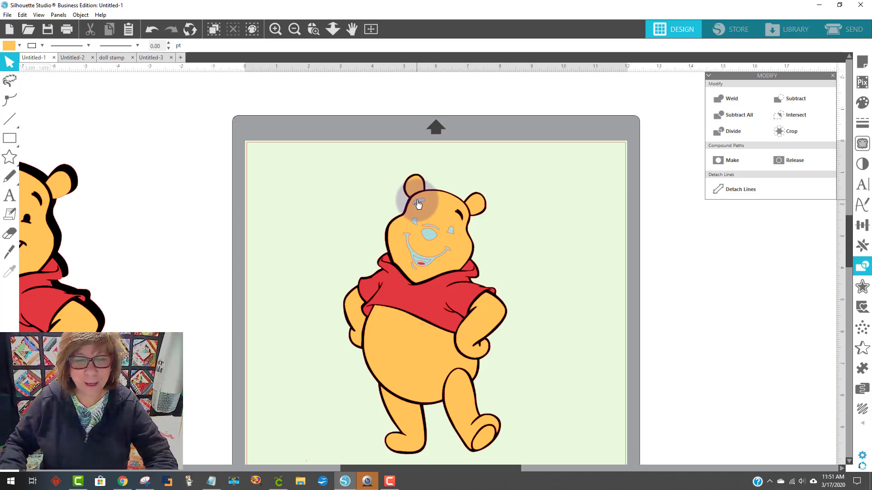
pyautogui.click(418, 203)
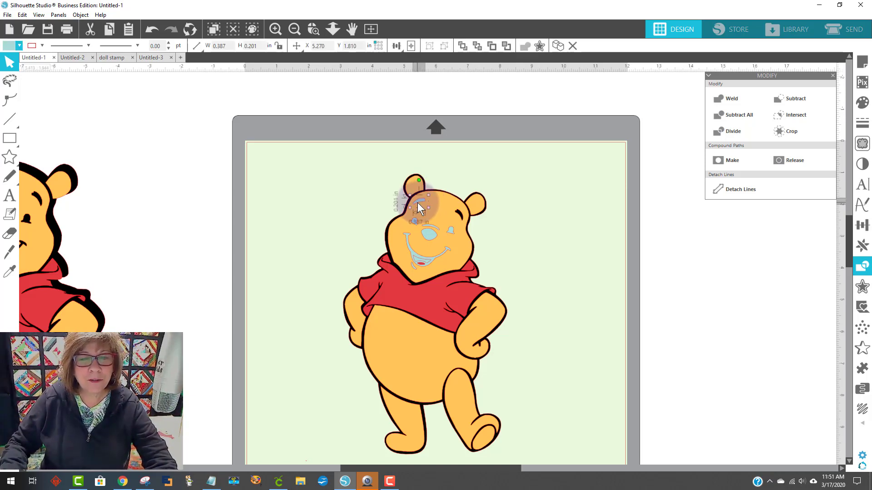
pyautogui.keyDown('shift'); pyautogui.click(442, 208); pyautogui.keyUp('shift')
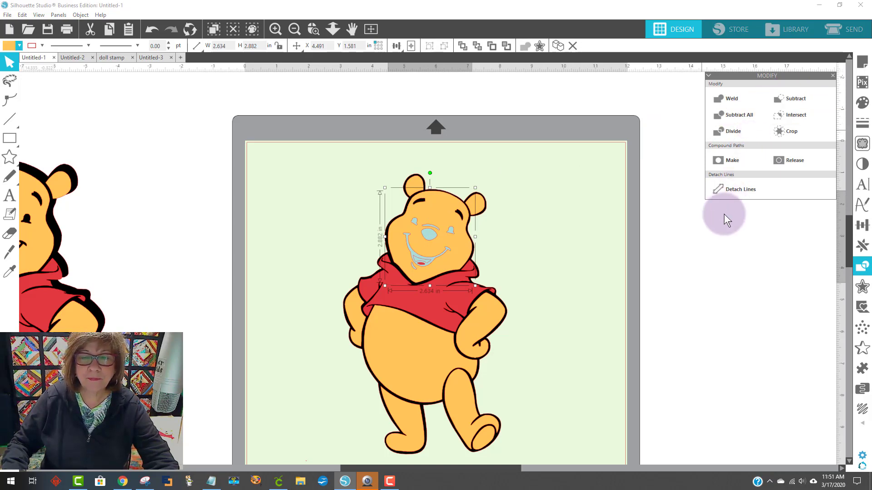
# Pull the golden face off the head to inspect its eyebrow cutouts, and return it over the black backing
pyautogui.moveTo(436, 217); pyautogui.dragTo(582, 125)
pyautogui.press('Escape')
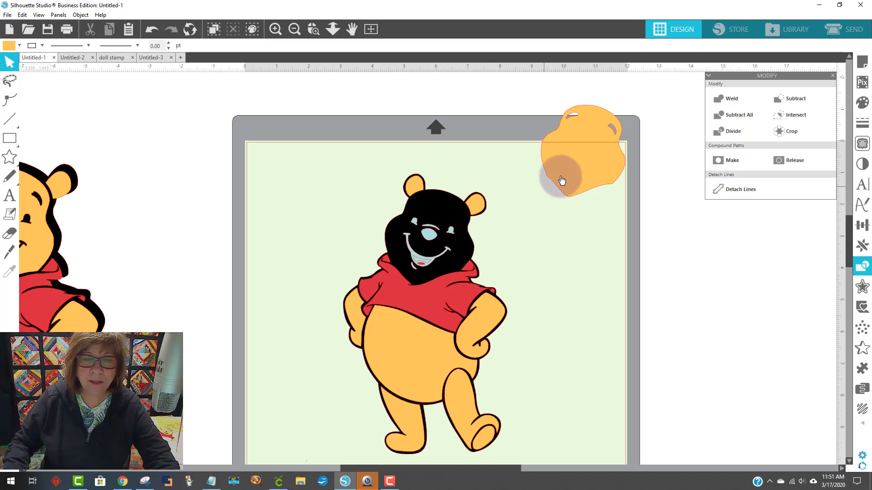
pyautogui.moveTo(560, 182); pyautogui.dragTo(435, 249)
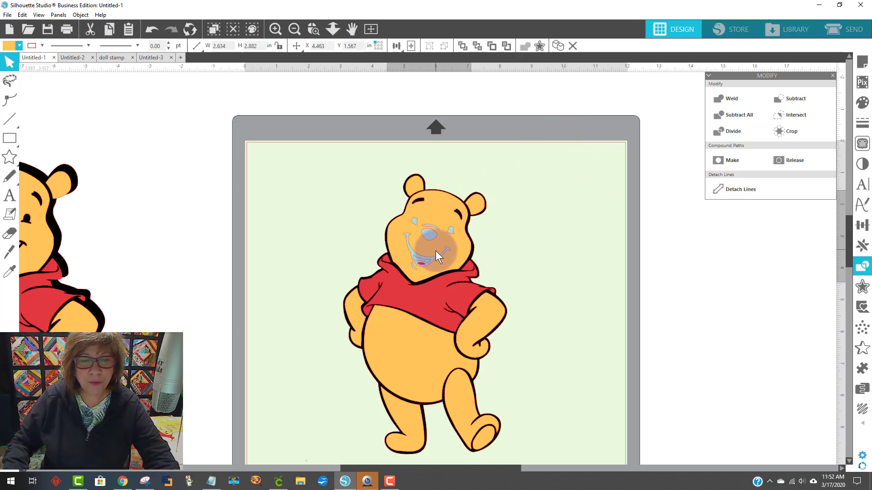
pyautogui.click(541, 257)
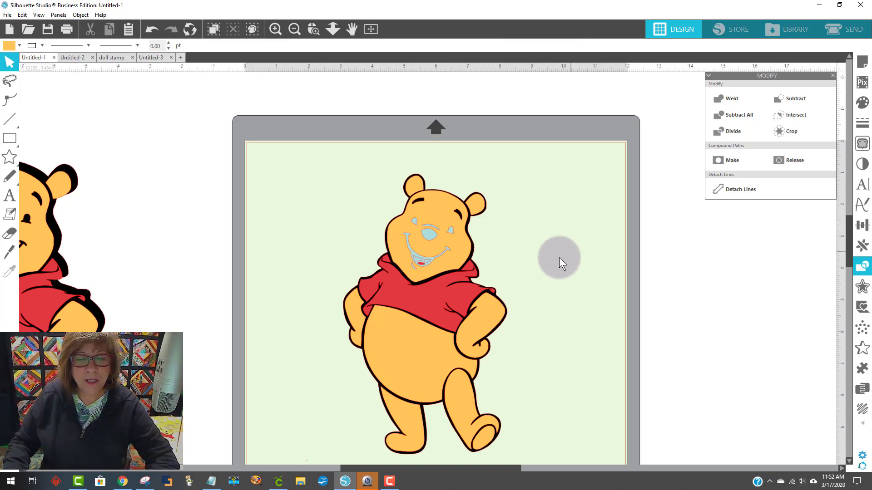
# Subtract the eyes, nose, mouth and chin-line shapes from the golden face in one operation
pyautogui.click(451, 234)
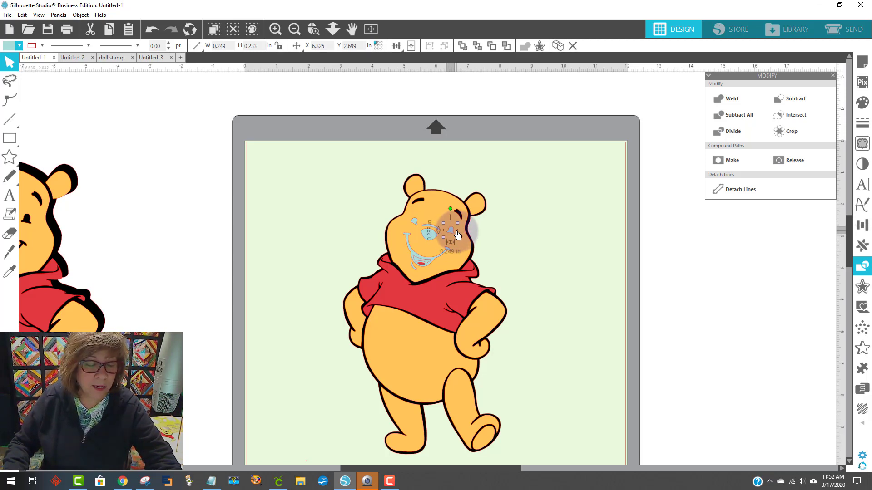
pyautogui.keyDown('shift'); pyautogui.click(415, 225); pyautogui.keyUp('shift')
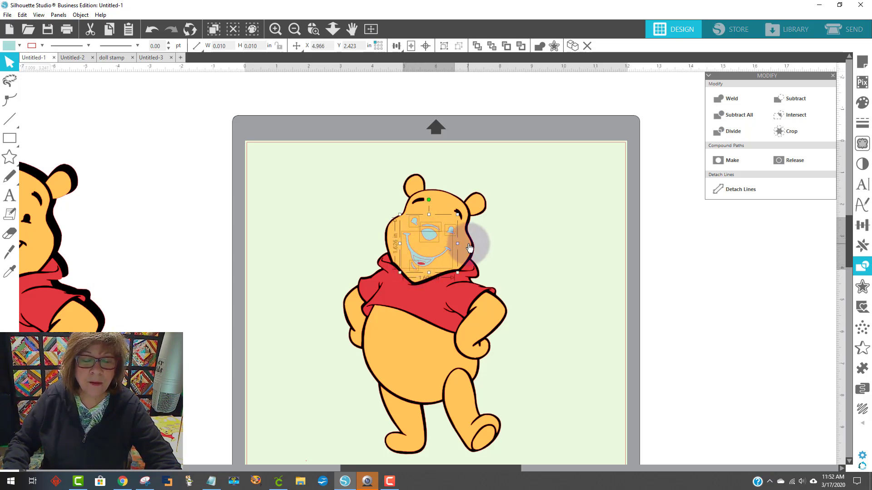
pyautogui.keyDown('shift'); pyautogui.click(467, 249); pyautogui.keyUp('shift')
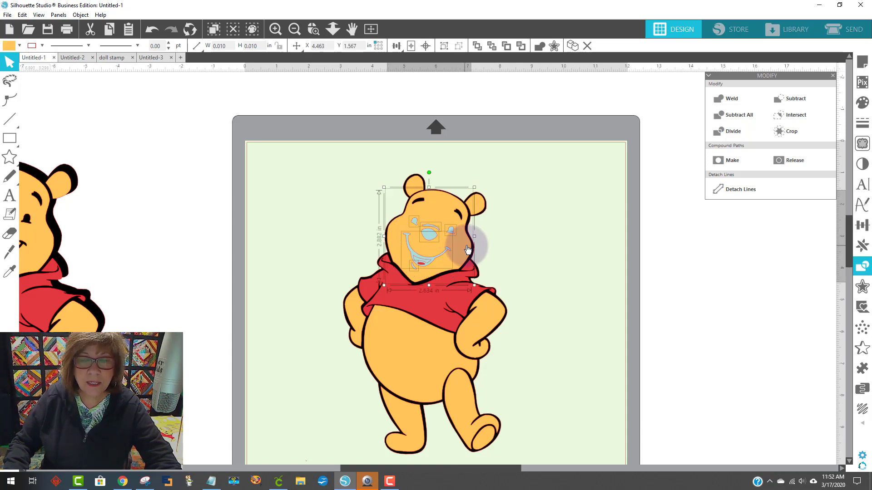
pyautogui.click(799, 98)
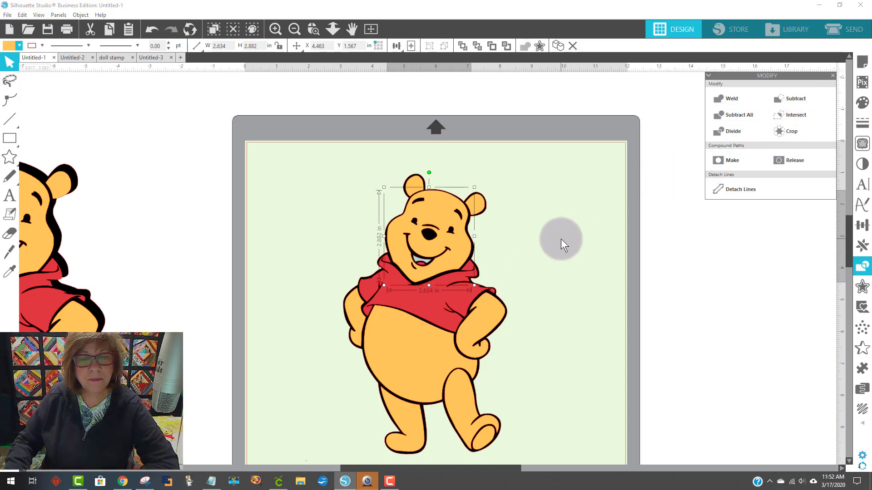
# Move the light-blue shape above the tongue out of the mouth onto the empty mat beside Pooh's head
pyautogui.click(410, 261)
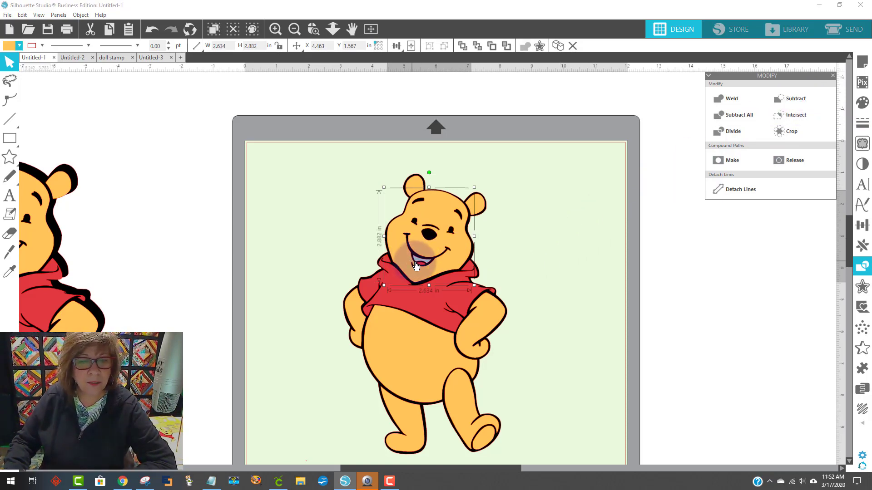
pyautogui.click(418, 263)
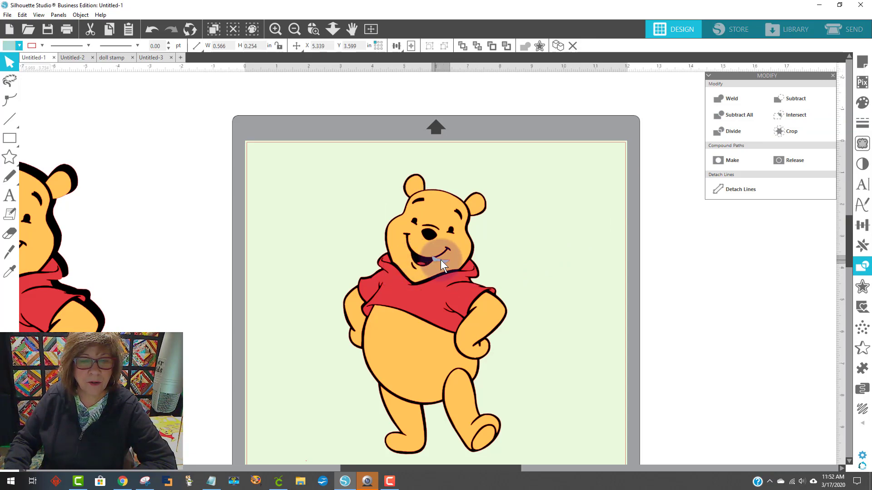
pyautogui.moveTo(469, 260); pyautogui.dragTo(285, 222)
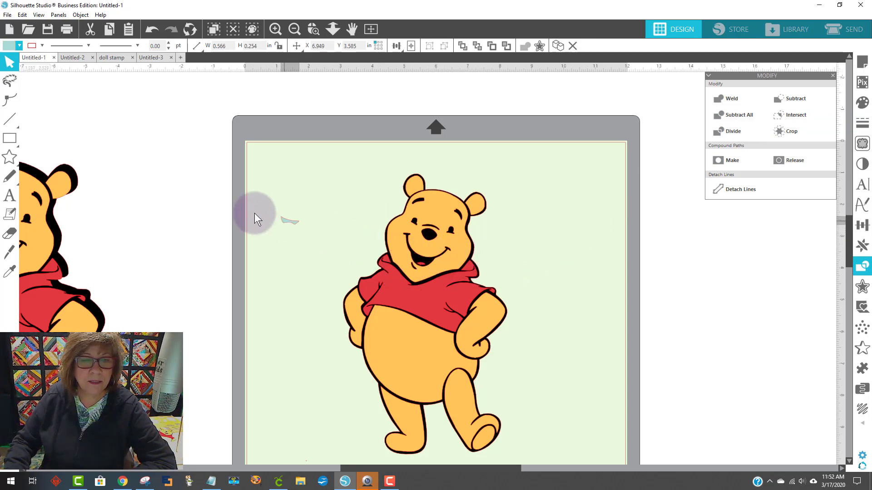
# Delete the light-blue shape taken out of the mouth and nudge the golden face into line over the black head
pyautogui.click(188, 199)
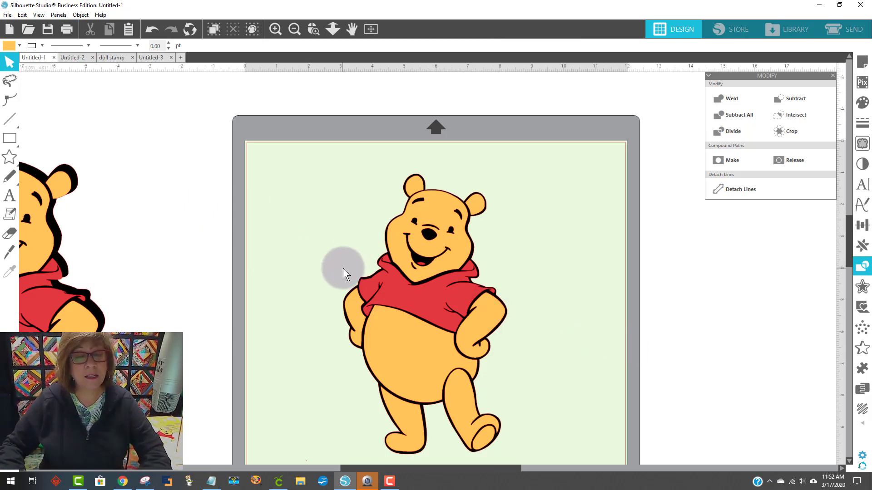
pyautogui.moveTo(390, 235)
pyautogui.mouseDown()
pyautogui.moveTo(535, 204)
pyautogui.moveTo(553, 192)
pyautogui.moveTo(564, 114)
pyautogui.moveTo(395, 236)
pyautogui.mouseUp()
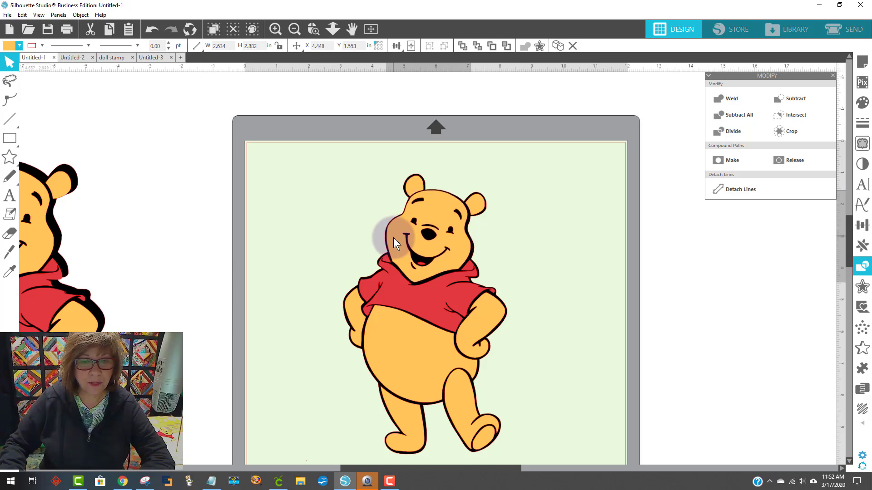
pyautogui.click(493, 246)
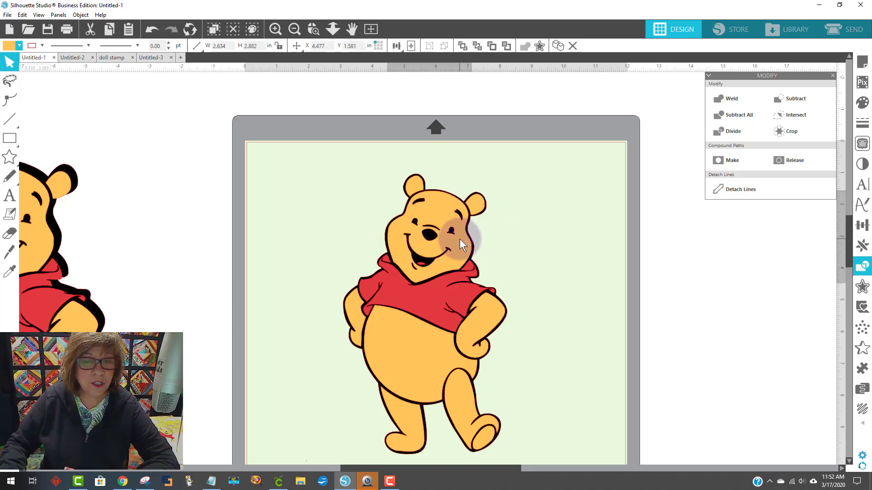
pyautogui.click(521, 243)
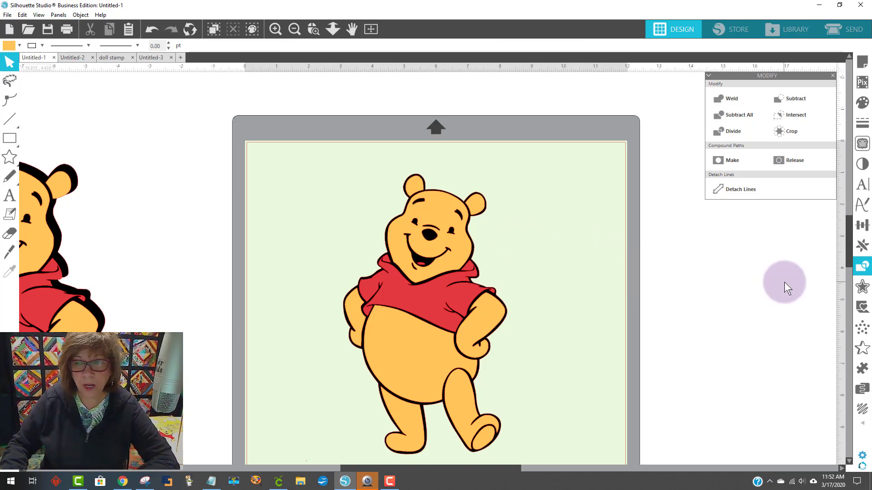
# Select all golden shapes on the mat by their fill colour RGB (254,198,87) and make them one compound path
pyautogui.scroll(-2, 782, 290)
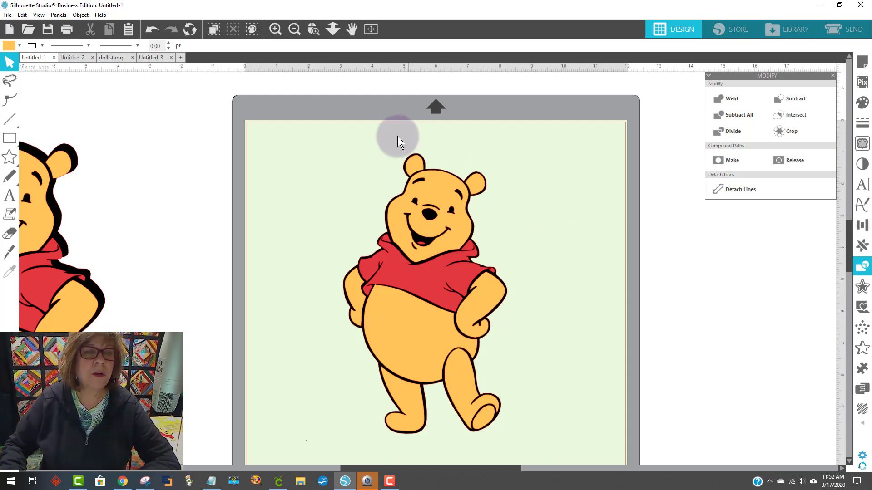
pyautogui.click(253, 30)
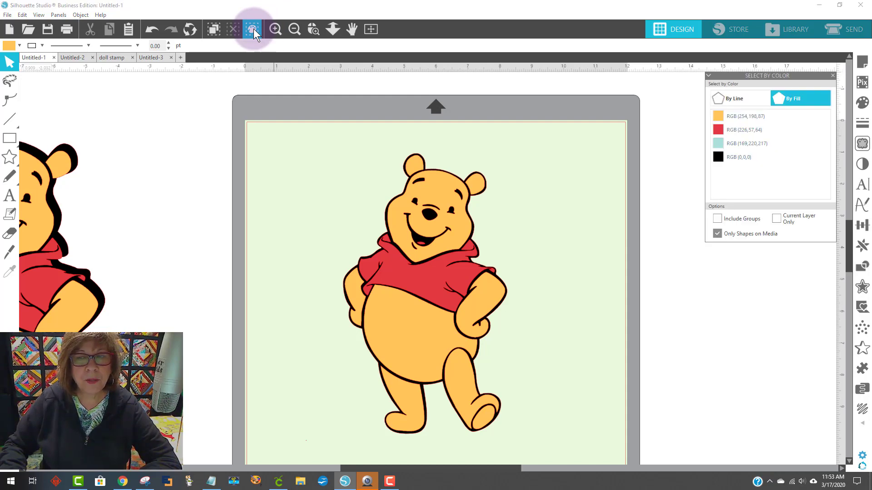
pyautogui.click(735, 100)
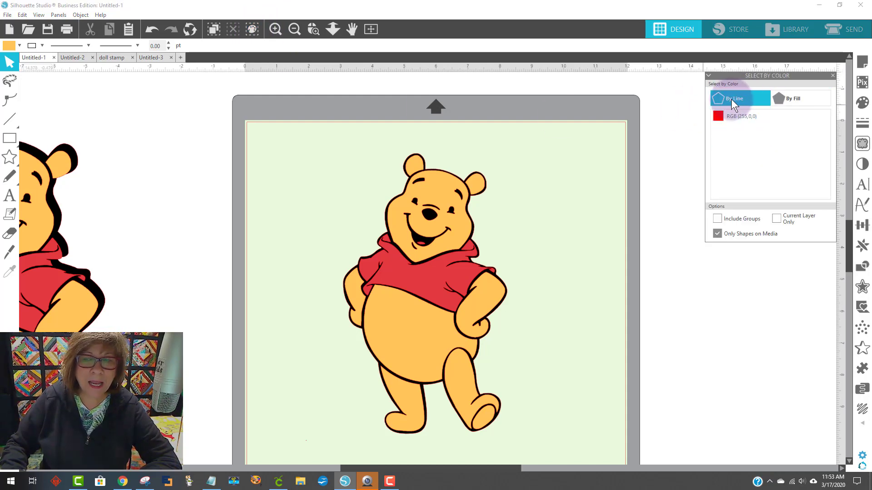
pyautogui.click(798, 101)
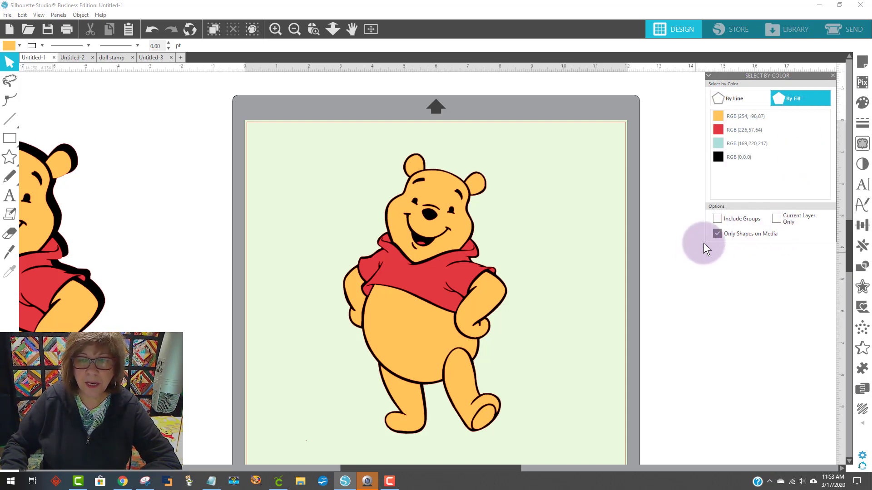
pyautogui.click(720, 123)
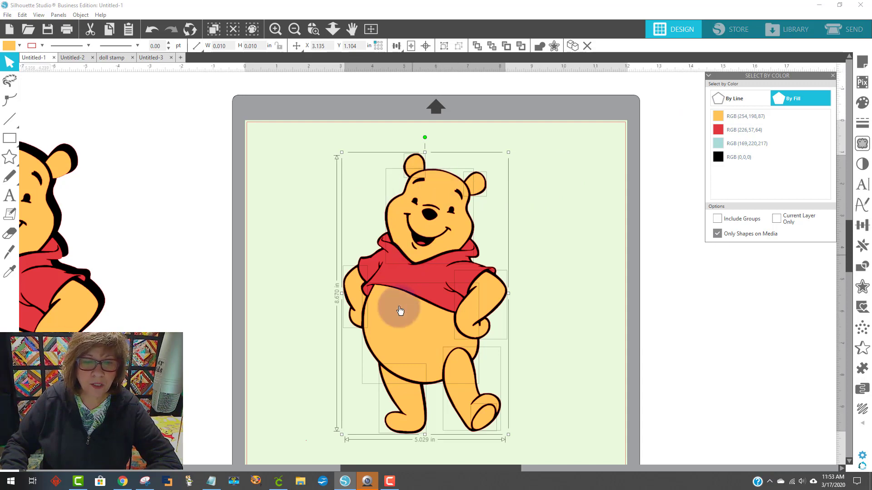
pyautogui.click(81, 15)
pyautogui.click(119, 122)
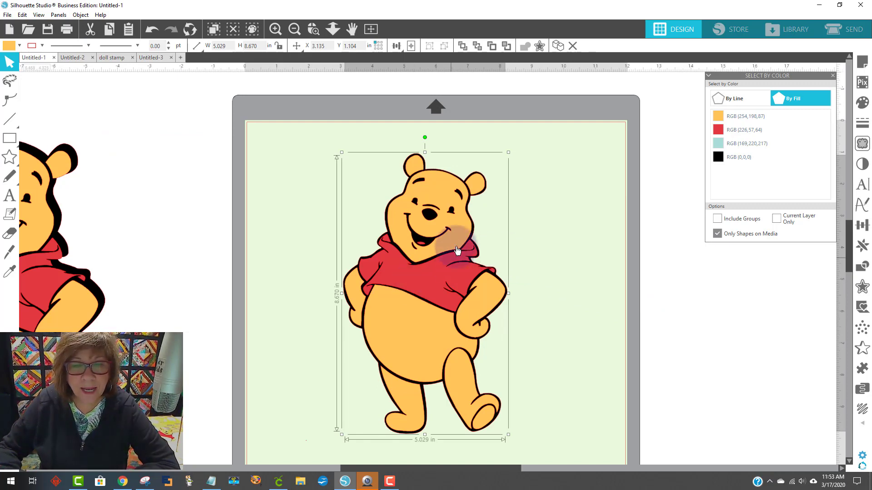
# Pull the golden compound path off the black backing to inspect its pieces, and return it over Pooh
pyautogui.moveTo(455, 240); pyautogui.dragTo(267, 204)
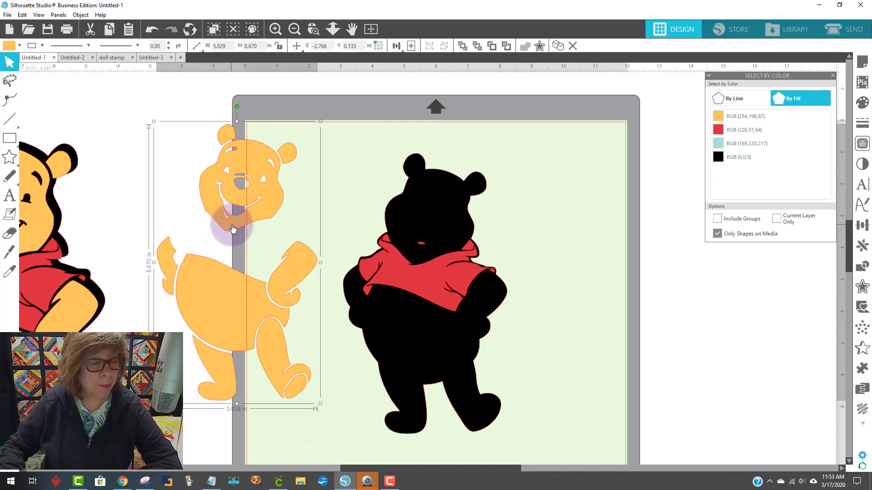
pyautogui.moveTo(228, 232); pyautogui.dragTo(243, 252)
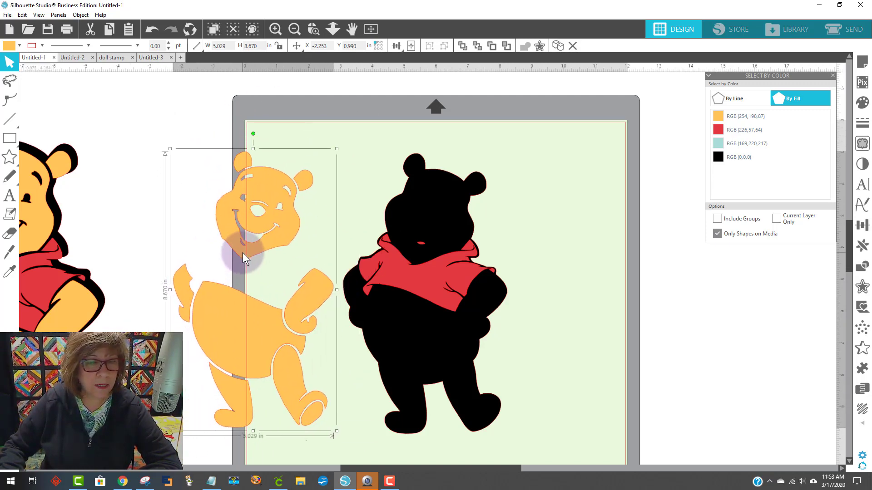
pyautogui.moveTo(243, 252); pyautogui.dragTo(240, 232)
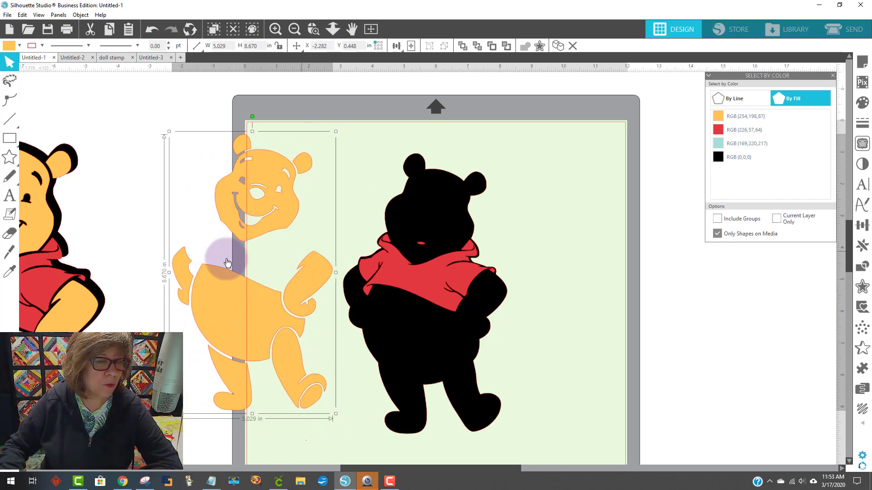
pyautogui.moveTo(239, 233); pyautogui.dragTo(410, 250)
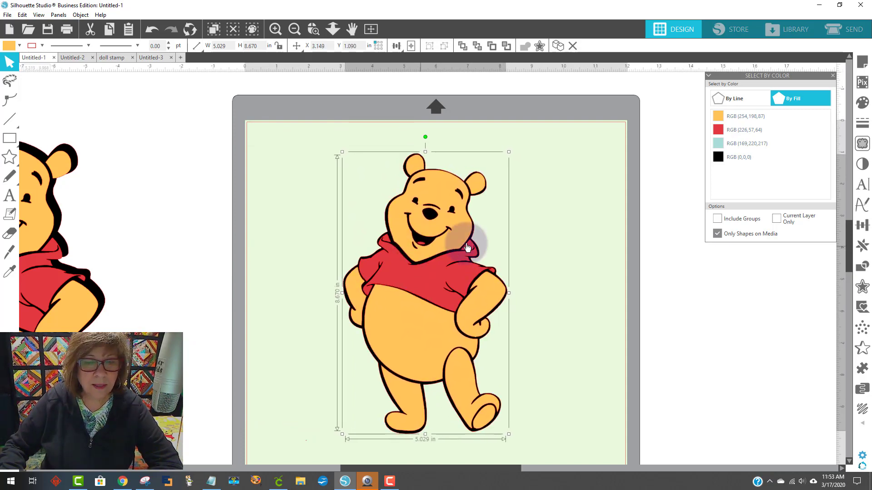
pyautogui.click(510, 245)
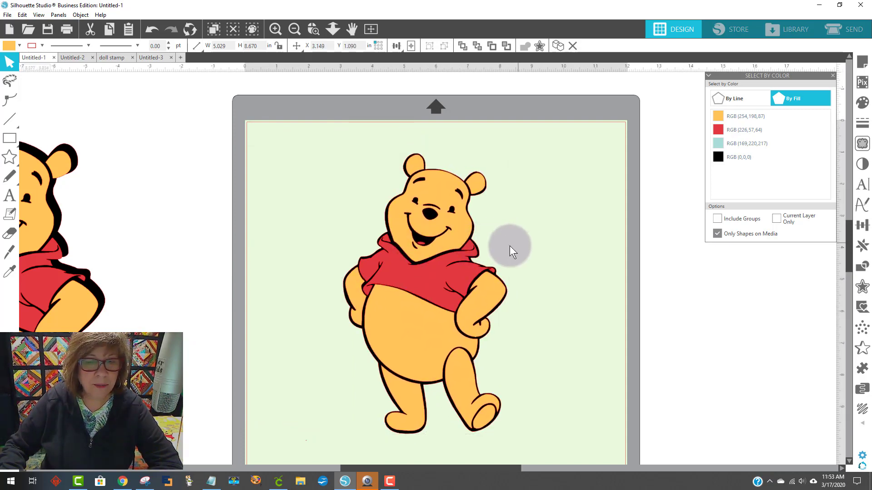
# Select all red shapes by their fill colour RGB (226,57,64) and make them one compound path
pyautogui.click(764, 129)
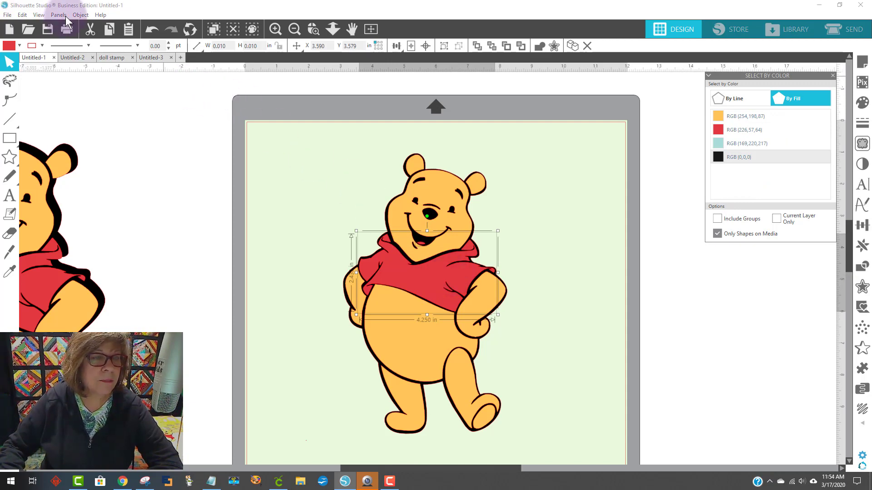
pyautogui.click(81, 17)
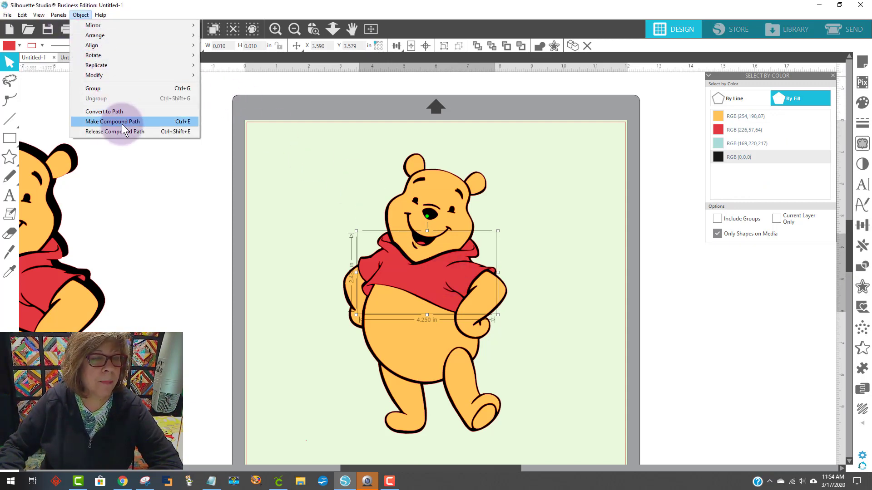
pyautogui.click(175, 122)
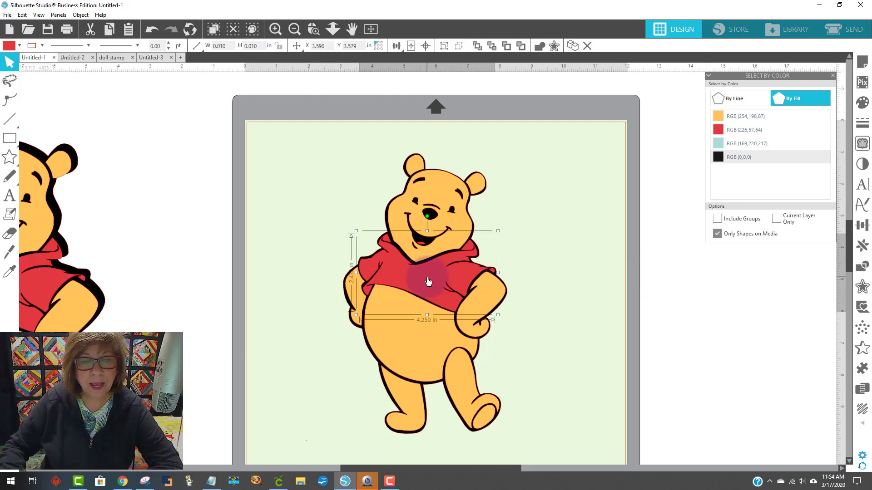
# Move the red compound path away from Pooh, and undo back until all pieces are in their original places
pyautogui.moveTo(425, 281); pyautogui.dragTo(565, 224)
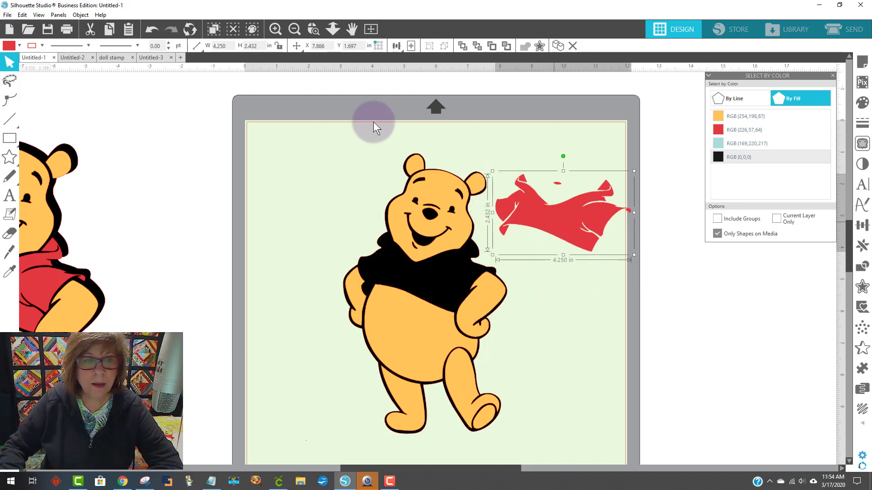
pyautogui.click(151, 30)
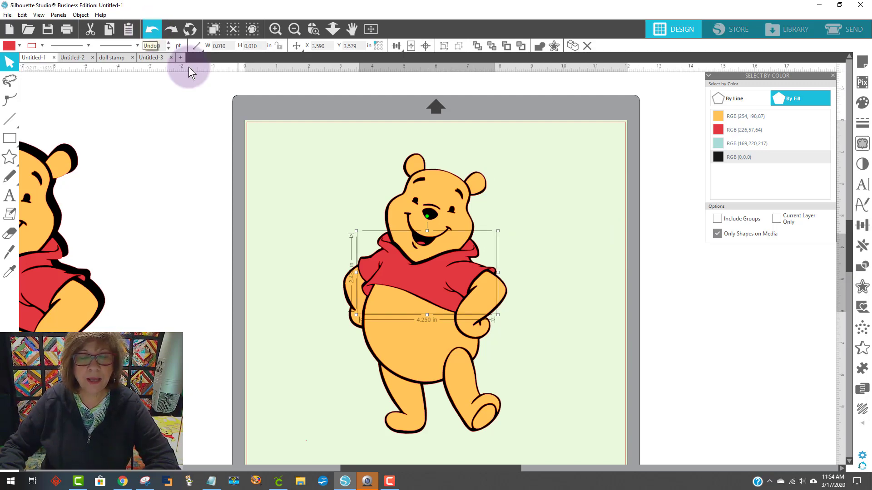
pyautogui.moveTo(454, 197)
pyautogui.mouseDown()
pyautogui.moveTo(456, 182)
pyautogui.moveTo(446, 205)
pyautogui.mouseUp()
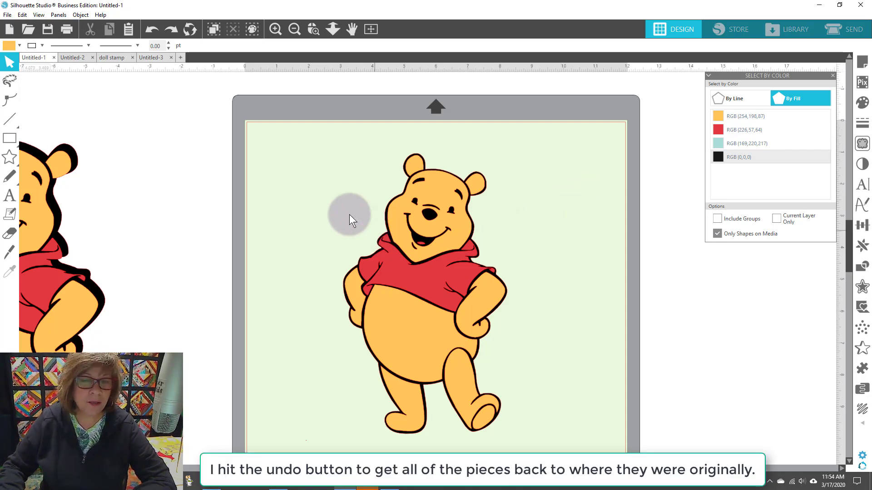
# Select all of Pooh's pieces and enlarge them proportionally to about 6.7 in wide by 11.5 in high
pyautogui.moveTo(326, 146); pyautogui.dragTo(496, 370)
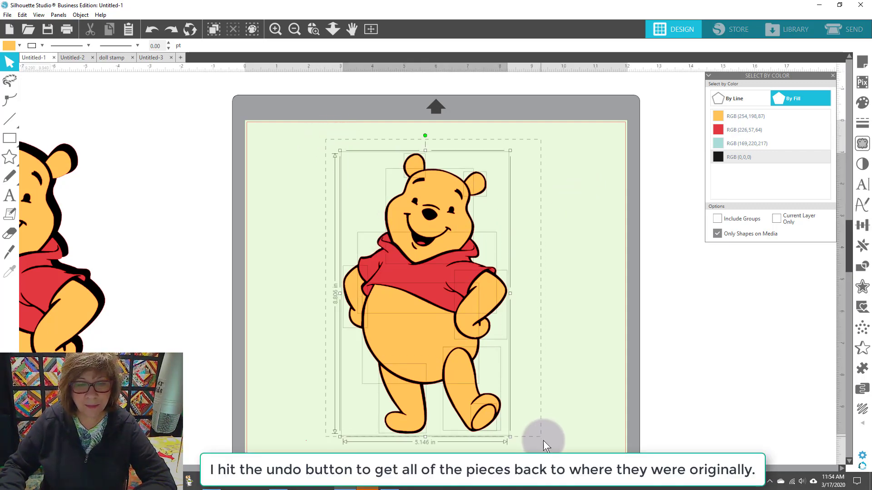
pyautogui.scroll(-2, 613, 366)
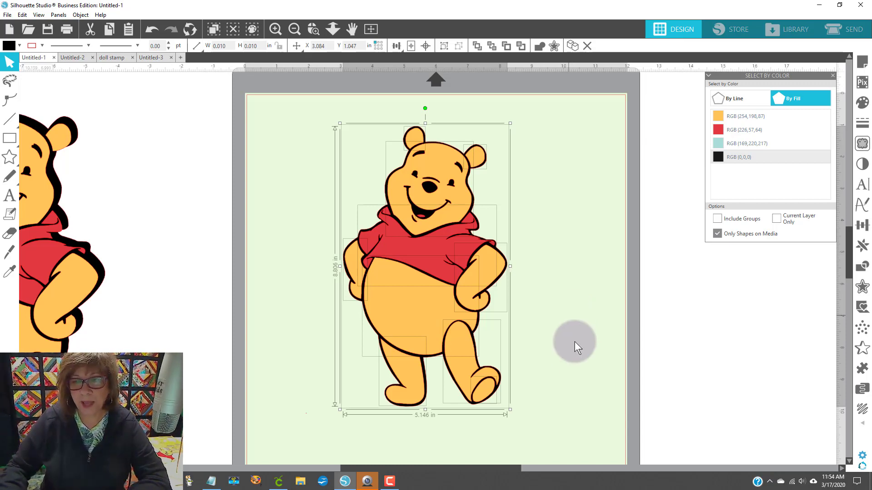
pyautogui.scroll(-1, 624, 336)
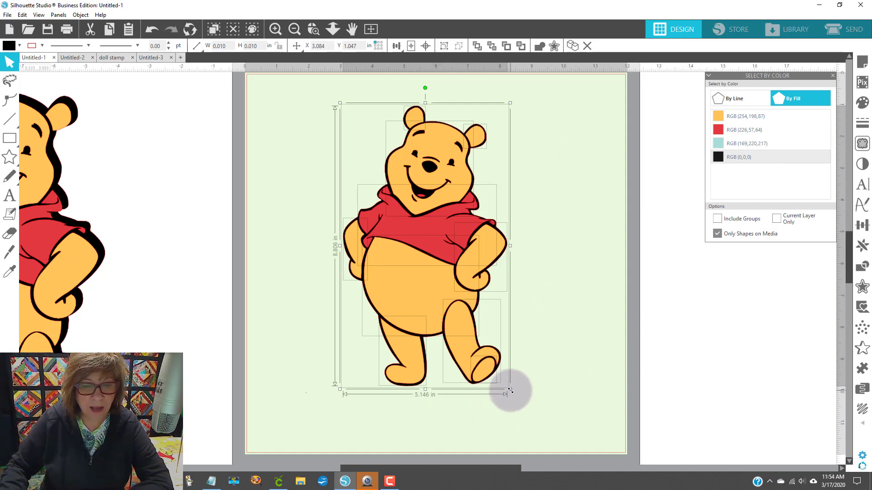
pyautogui.moveTo(511, 390); pyautogui.dragTo(576, 475)
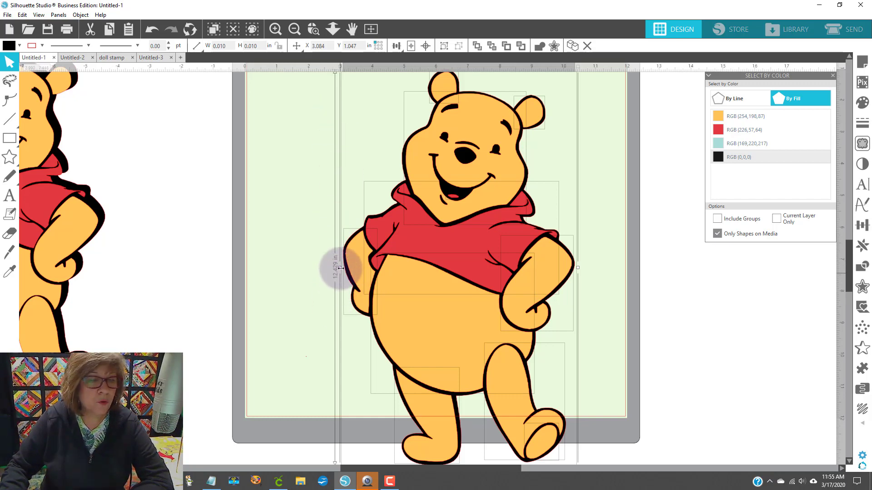
pyautogui.scroll(-1, 607, 417)
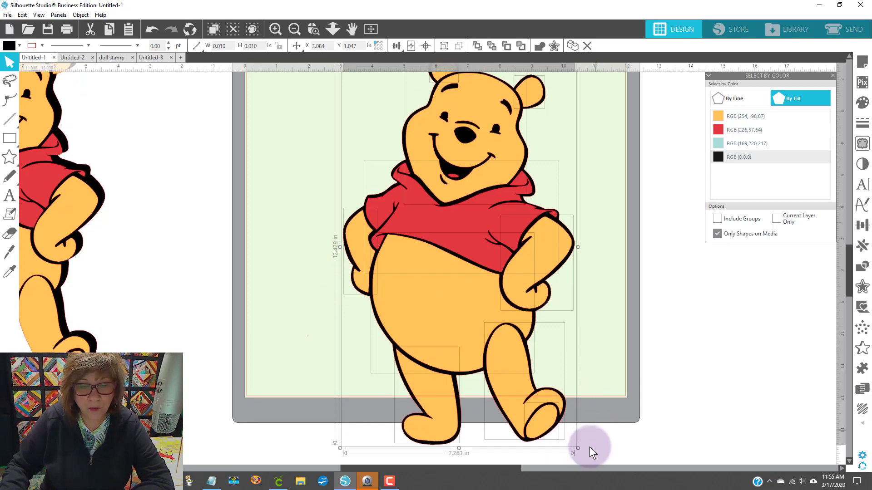
pyautogui.moveTo(577, 448); pyautogui.dragTo(566, 417)
pyautogui.click(731, 350)
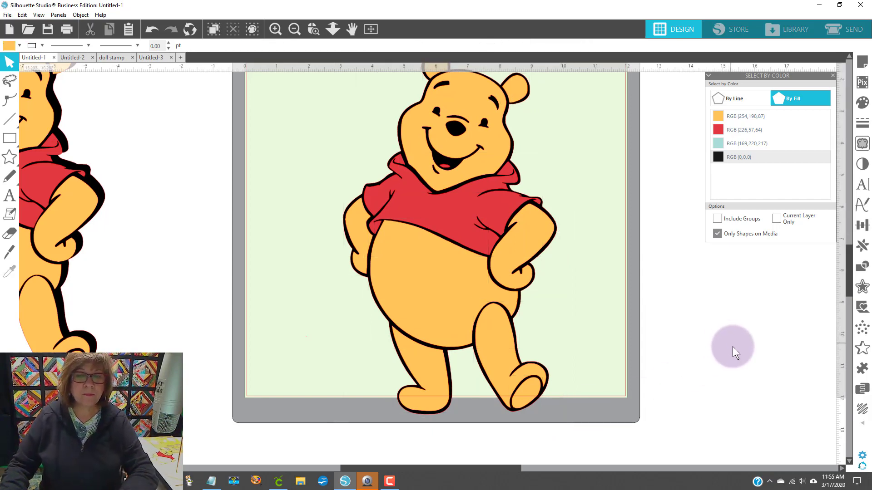
# Select the whole enlarged Pooh and move it so that it lies completely inside the mat's cutting area
pyautogui.scroll(2, 716, 376)
pyautogui.scroll(2, 736, 387)
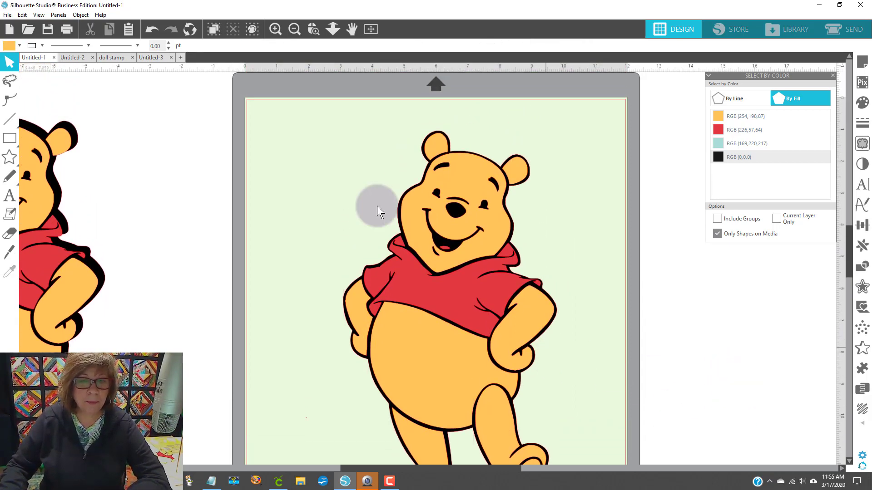
pyautogui.click(384, 165)
pyautogui.scroll(-1, 383, 166)
pyautogui.scroll(-1, 496, 292)
pyautogui.moveTo(496, 292); pyautogui.dragTo(450, 273)
pyautogui.scroll(1, 536, 292)
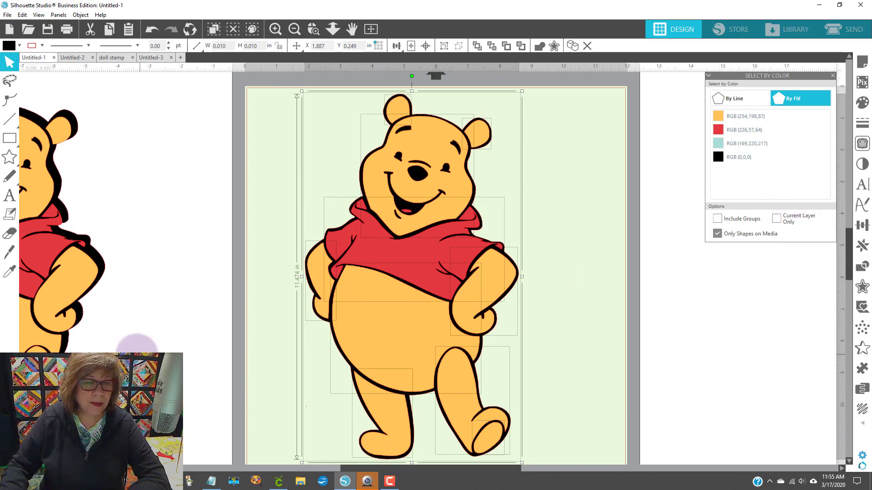
# Delete the coloured reference Pooh lying beside the mat
pyautogui.click(57, 271)
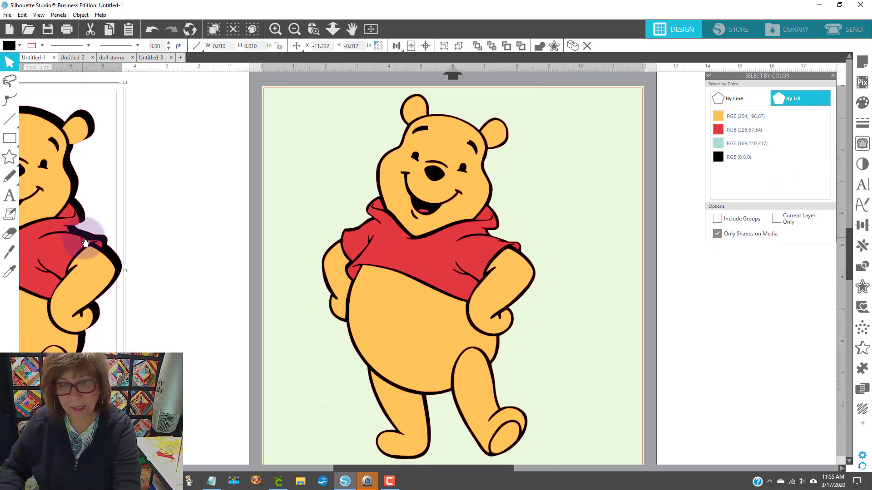
pyautogui.press('Delete')
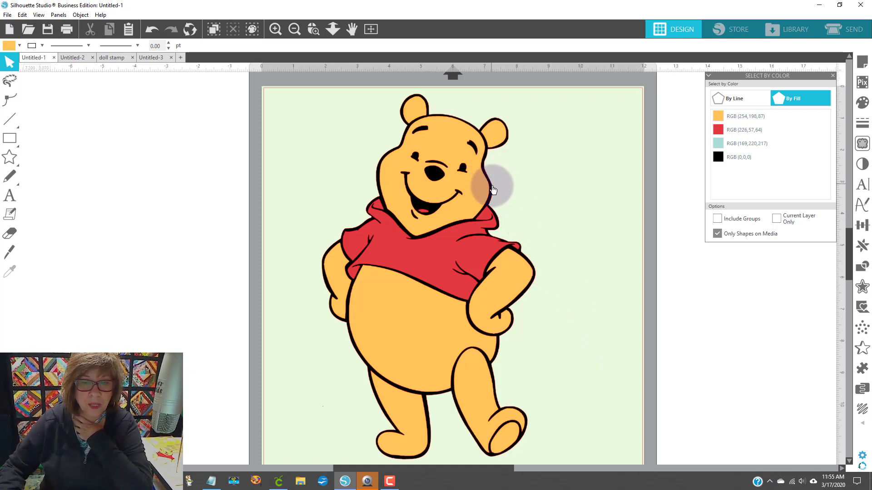
pyautogui.moveTo(493, 197)
pyautogui.mouseDown()
pyautogui.moveTo(525, 192)
pyautogui.moveTo(492, 194)
pyautogui.mouseUp()
pyautogui.click(265, 105)
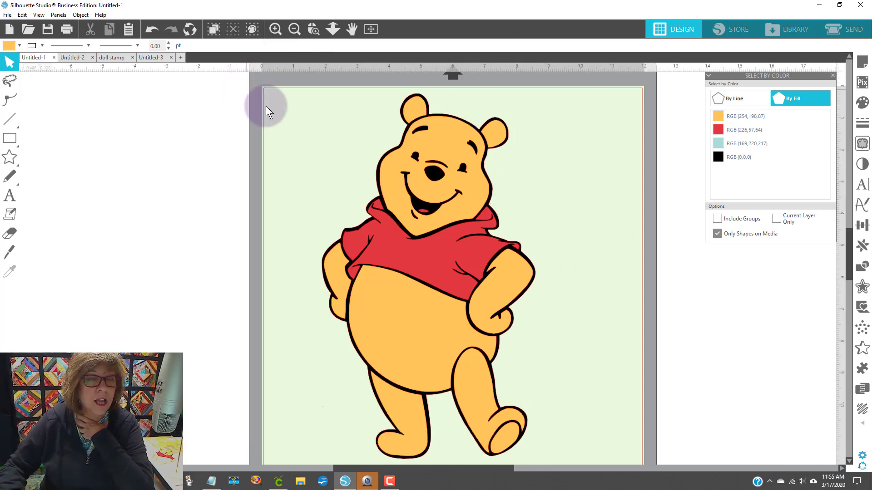
# Select the whole Pooh on the mat and create a mirrored copy to its right
pyautogui.moveTo(309, 89); pyautogui.dragTo(607, 393)
pyautogui.scroll(2, 607, 394)
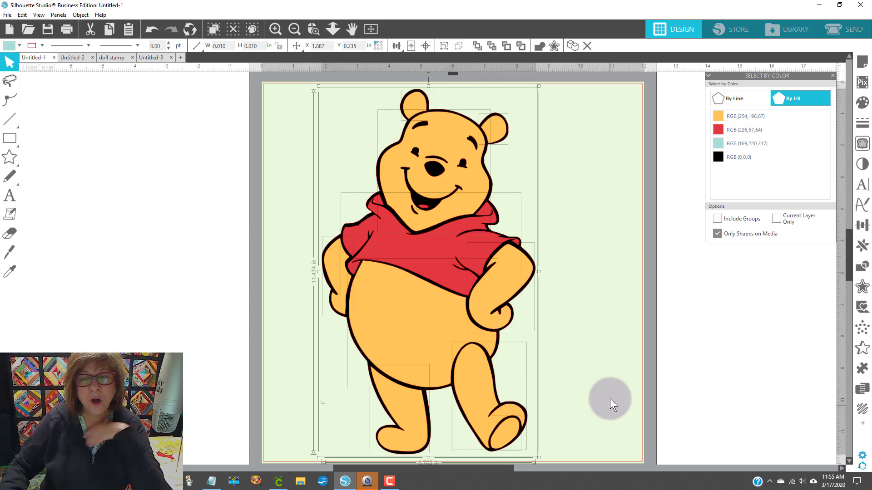
pyautogui.click(862, 247)
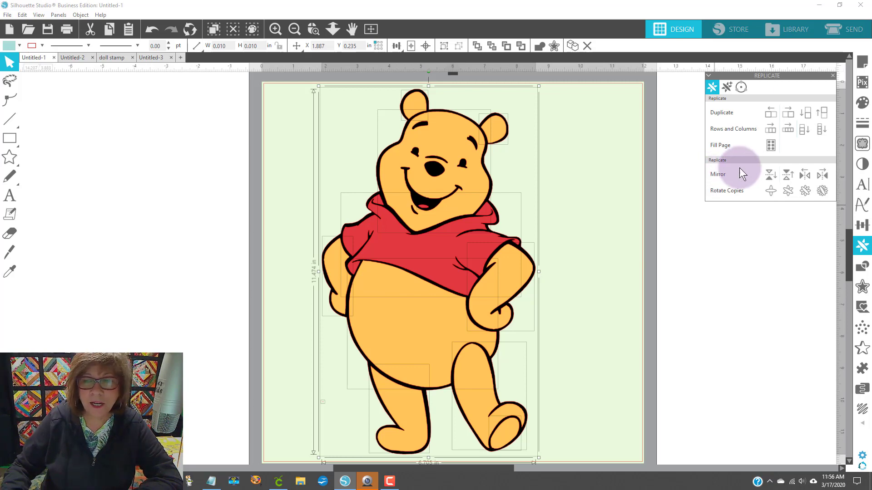
pyautogui.click(822, 175)
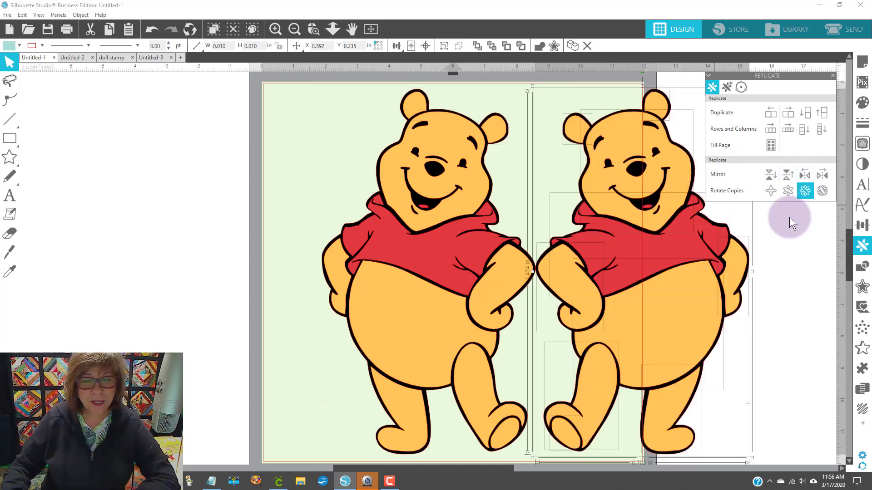
# Select the whole original Pooh and move it off the mat to the blank area at its left
pyautogui.click(782, 300)
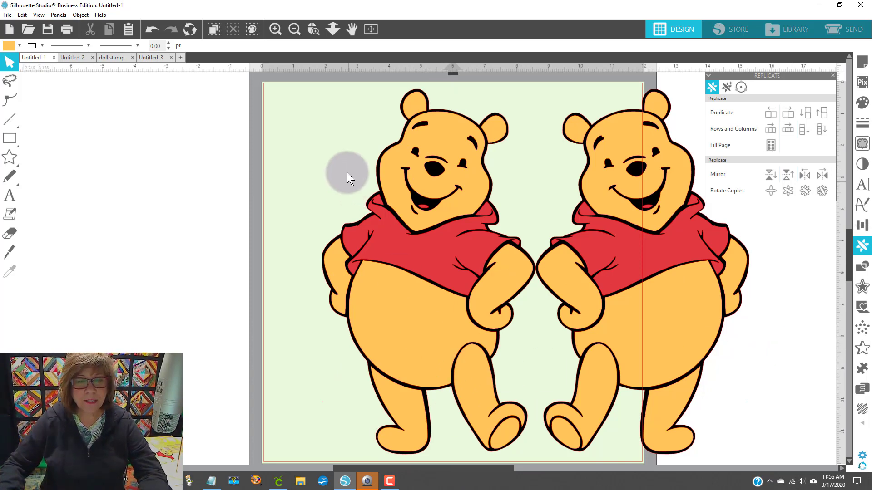
pyautogui.click(477, 388)
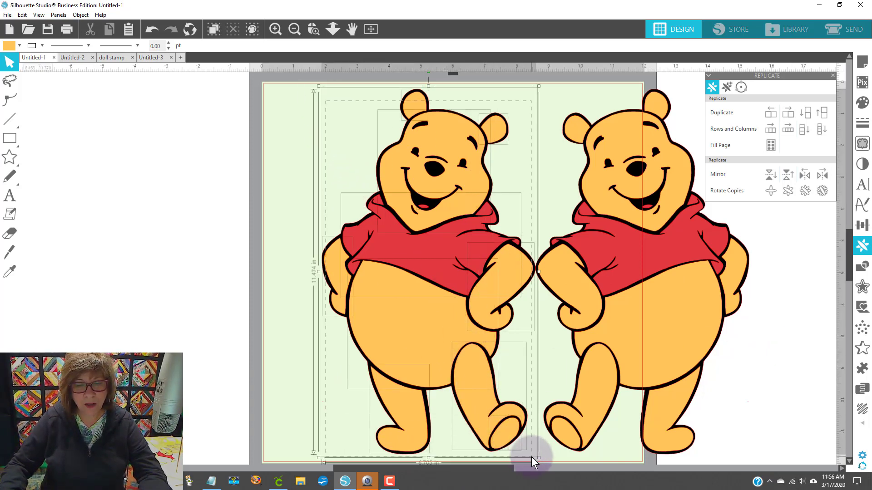
pyautogui.moveTo(453, 317); pyautogui.dragTo(148, 307)
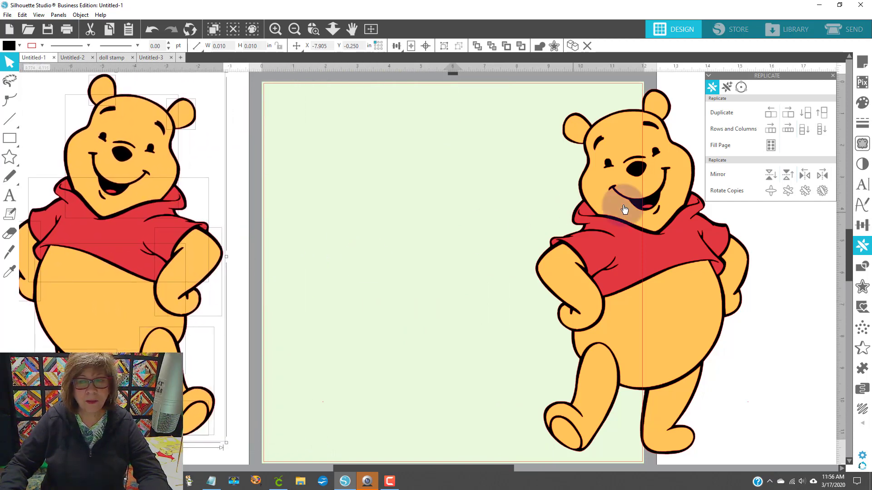
# Select the whole mirrored Pooh and move it so that it lies completely inside the mat's cutting area
pyautogui.click(747, 351)
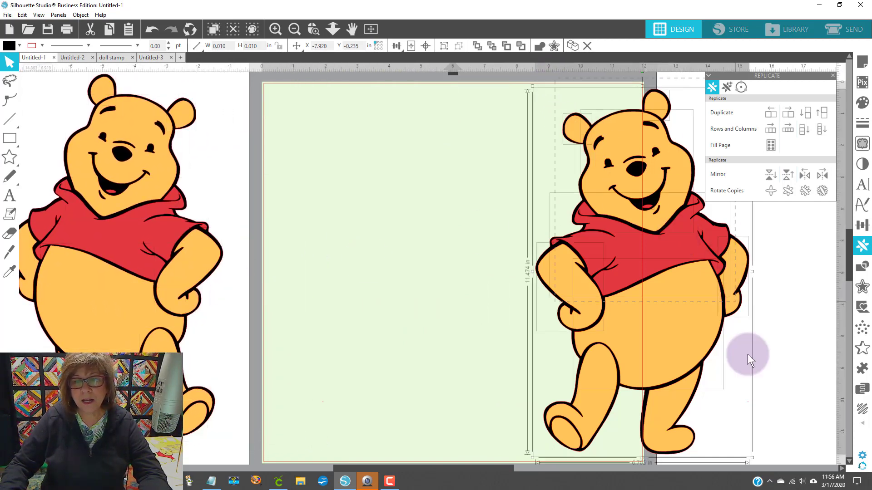
pyautogui.scroll(-1, 767, 468)
pyautogui.moveTo(684, 311); pyautogui.dragTo(495, 316)
pyautogui.scroll(2, 668, 372)
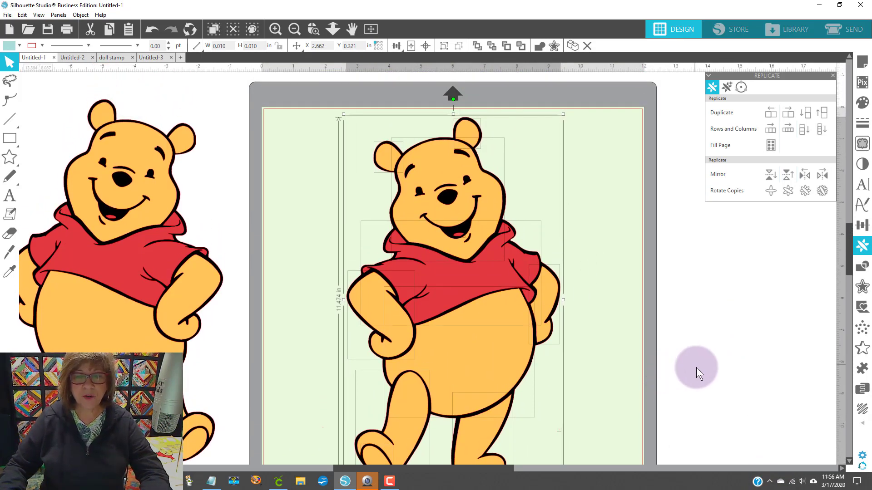
pyautogui.click(302, 29)
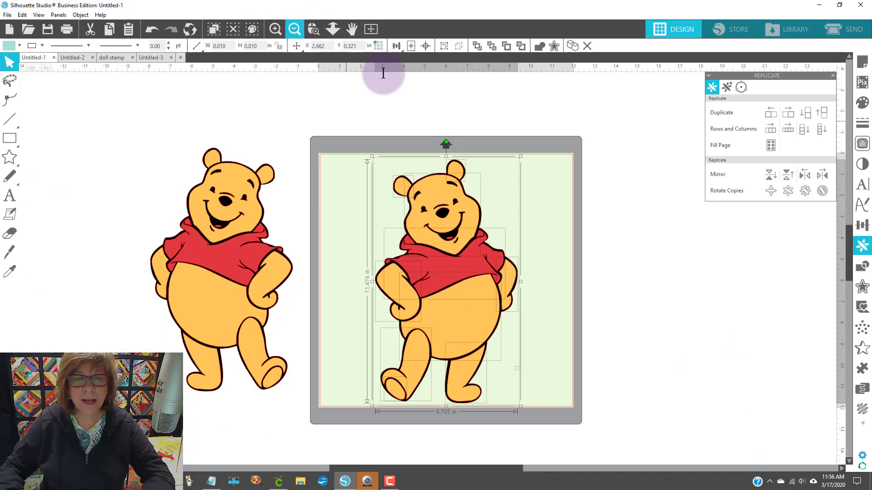
pyautogui.click(599, 284)
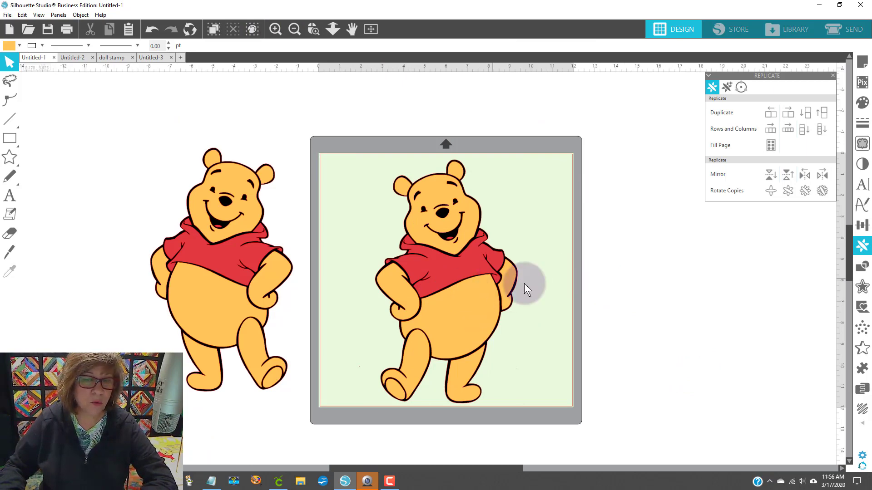
# Move the red shirts and red tongues of both Poohs to the blank area right of the mat
pyautogui.moveTo(493, 279); pyautogui.dragTo(696, 303)
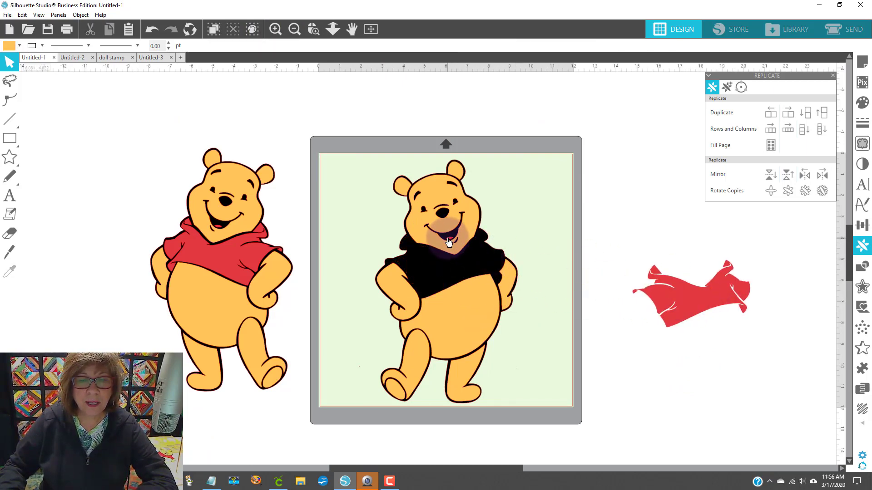
pyautogui.moveTo(549, 233); pyautogui.dragTo(677, 242)
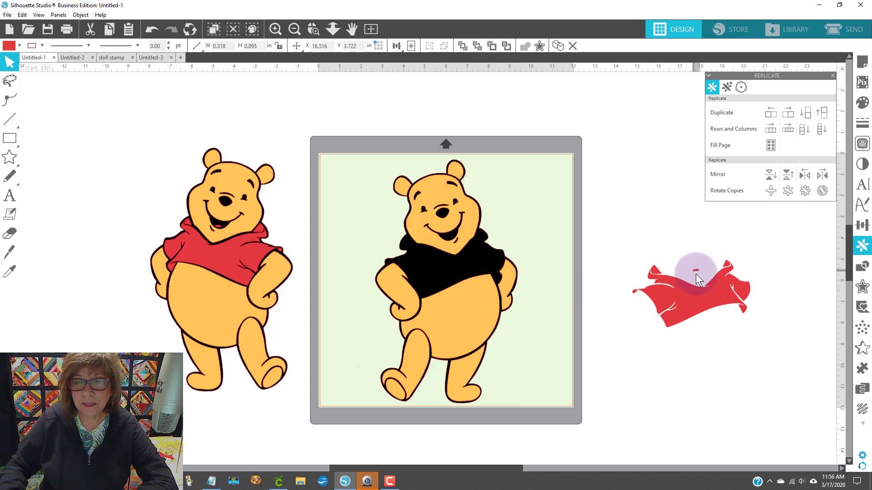
pyautogui.moveTo(696, 274); pyautogui.dragTo(700, 280)
pyautogui.moveTo(274, 249); pyautogui.dragTo(694, 238)
pyautogui.click(214, 227)
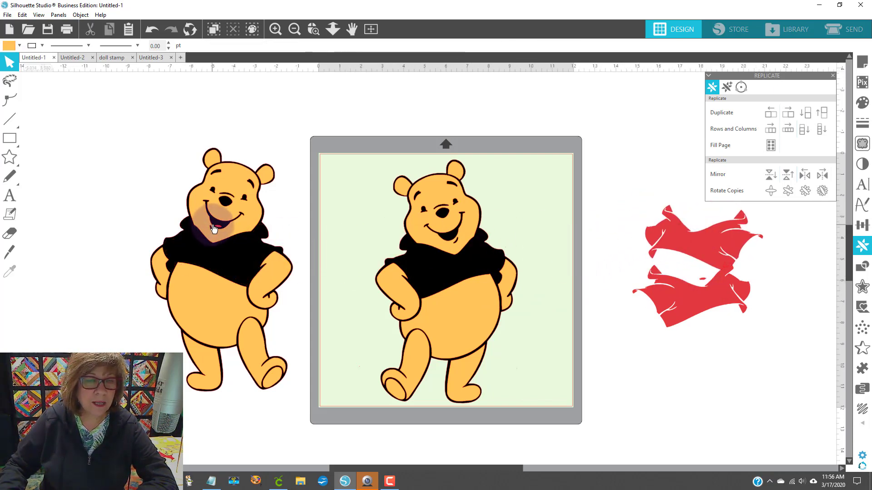
pyautogui.moveTo(218, 229); pyautogui.dragTo(660, 259)
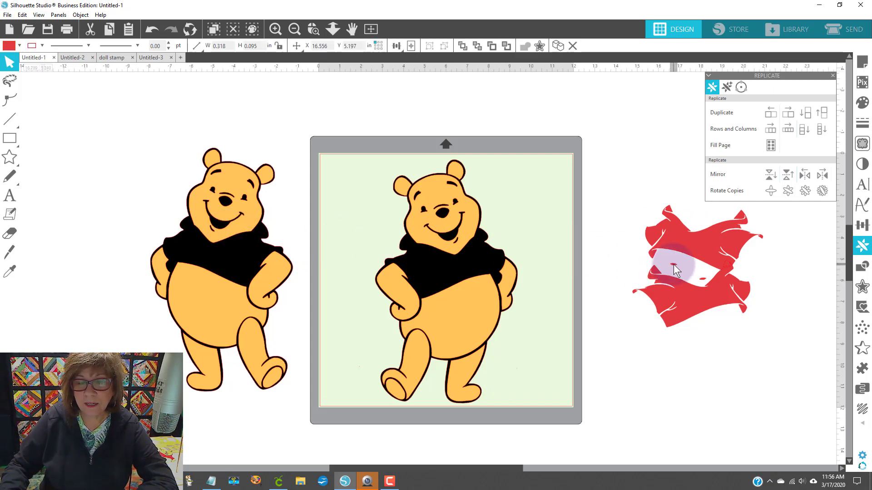
# Try selecting only the mat's shapes with fill RGB (254,198,87) and moving them far left of the mat, and undo the move
pyautogui.click(418, 202)
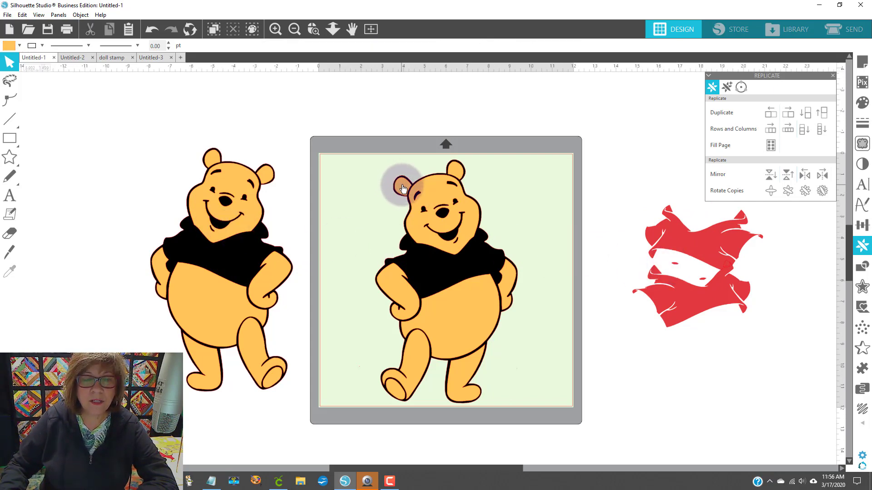
pyautogui.click(253, 29)
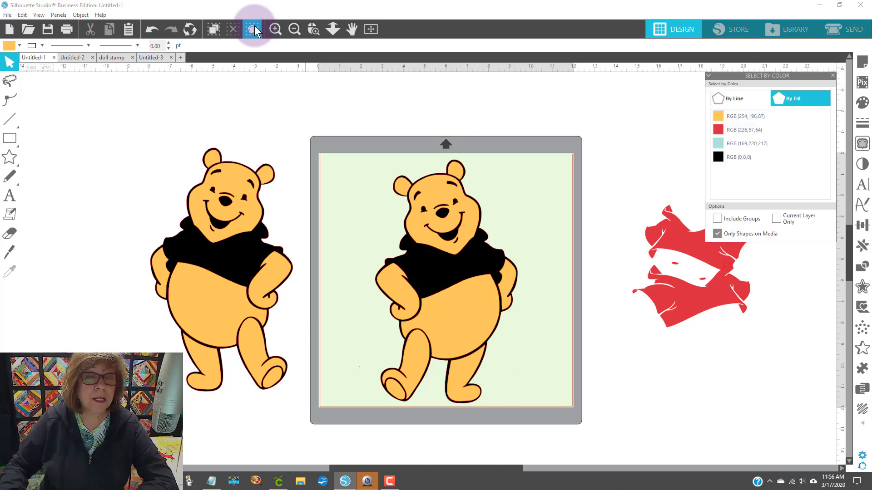
pyautogui.click(781, 118)
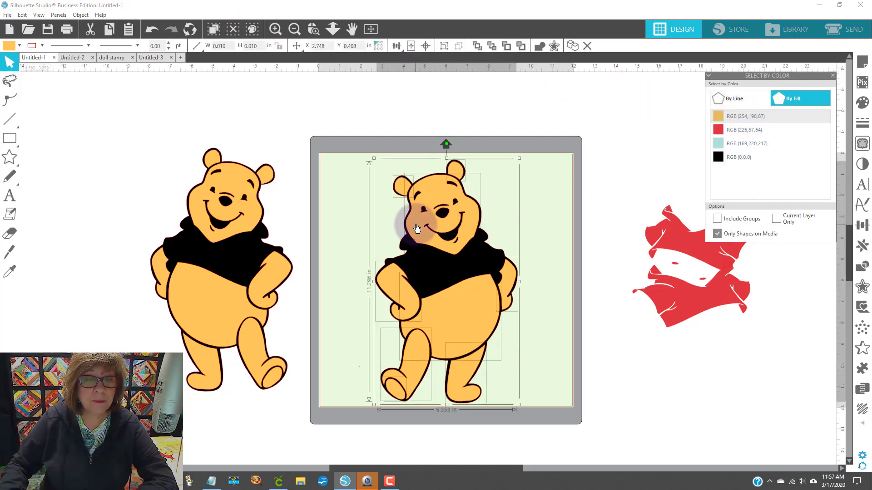
pyautogui.moveTo(417, 228); pyautogui.dragTo(44, 213)
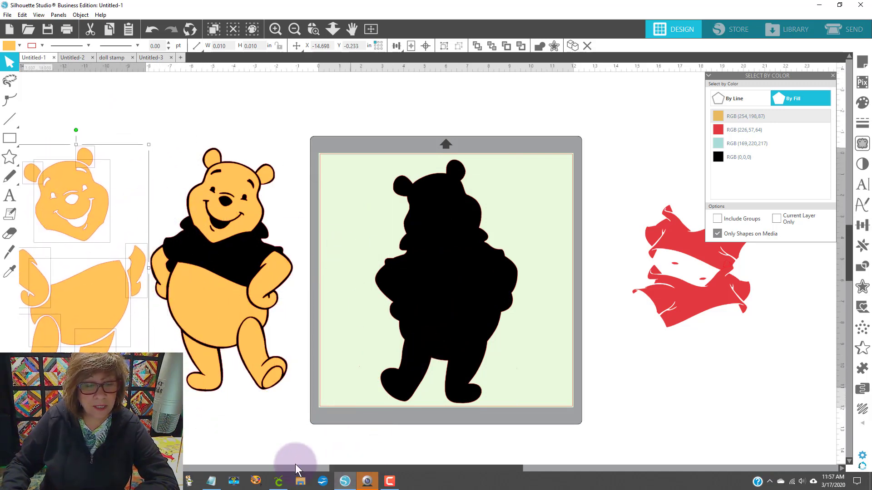
pyautogui.moveTo(341, 468); pyautogui.dragTo(307, 469)
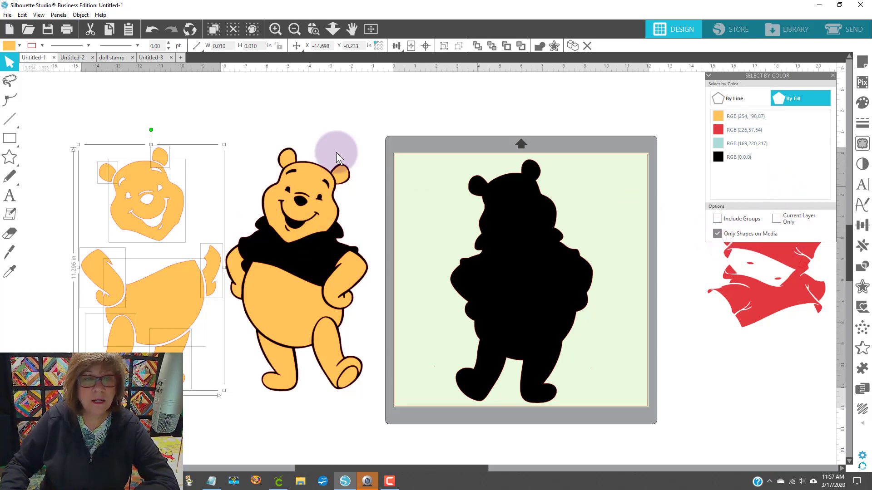
pyautogui.click(151, 31)
pyautogui.click(151, 31)
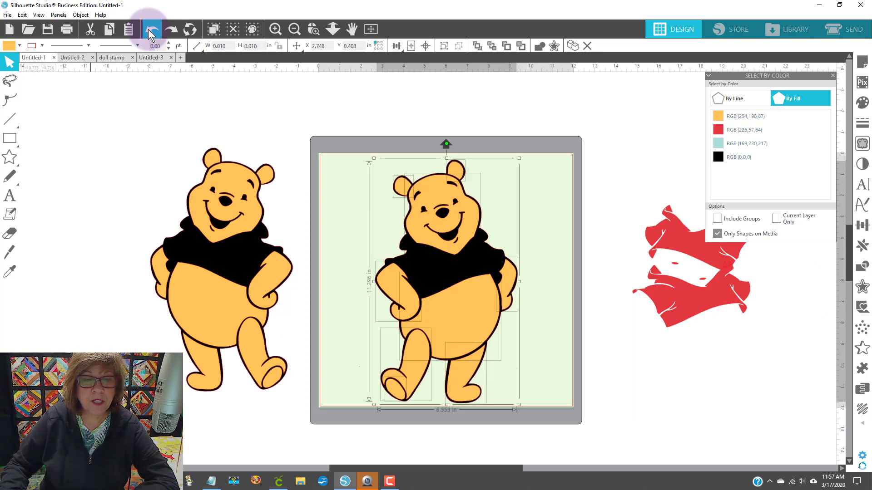
# Turn off Only Shapes on Media, select all shapes filled RGB (254,198,87) and move them off both black silhouettes to the far left
pyautogui.click(717, 233)
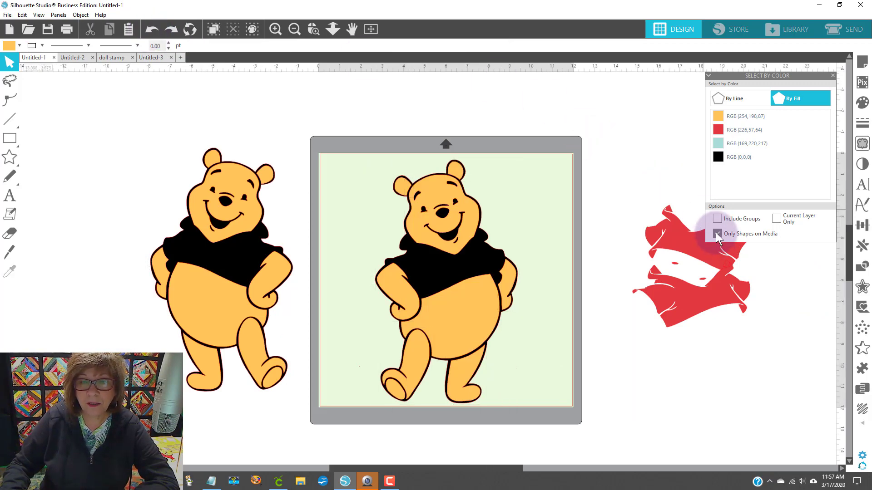
pyautogui.click(721, 114)
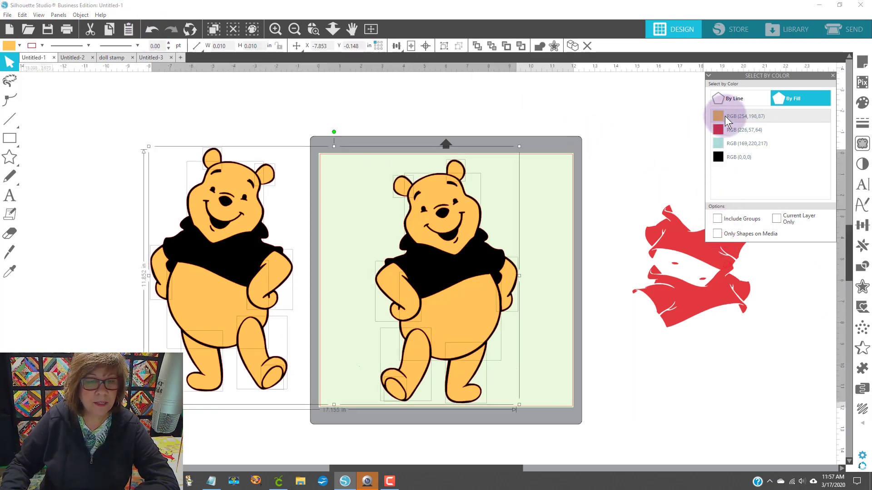
pyautogui.click(496, 322)
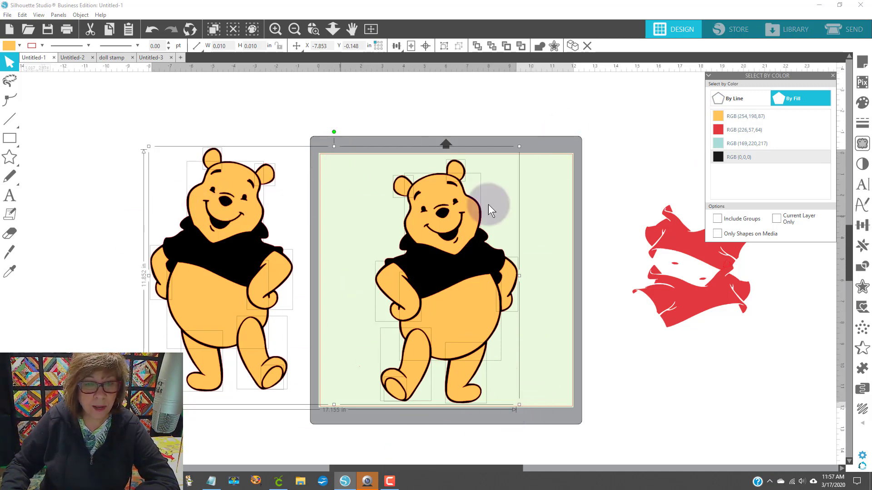
pyautogui.moveTo(451, 294); pyautogui.dragTo(53, 320)
# Try to fit both black silhouettes side by side on the mat, and test-place an orange piece over them before undoing that placement
pyautogui.moveTo(219, 318); pyautogui.dragTo(263, 321)
pyautogui.moveTo(454, 300); pyautogui.dragTo(492, 292)
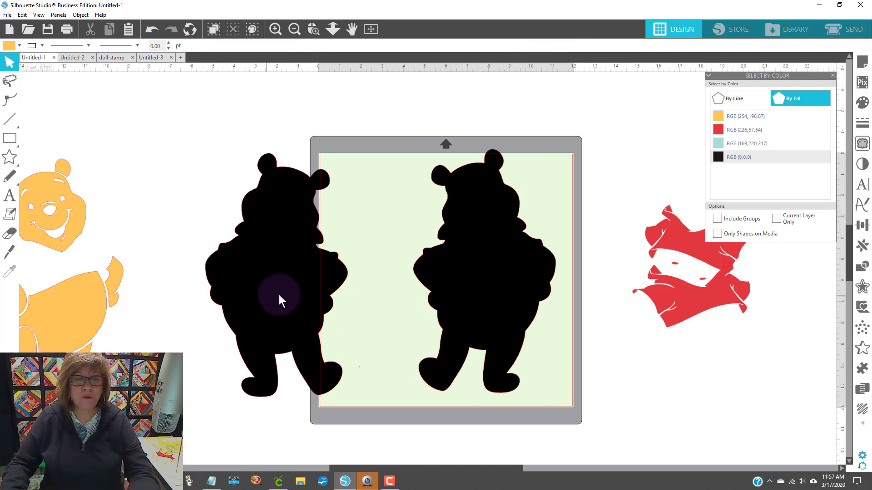
pyautogui.moveTo(279, 295); pyautogui.dragTo(345, 296)
pyautogui.moveTo(451, 296); pyautogui.dragTo(467, 295)
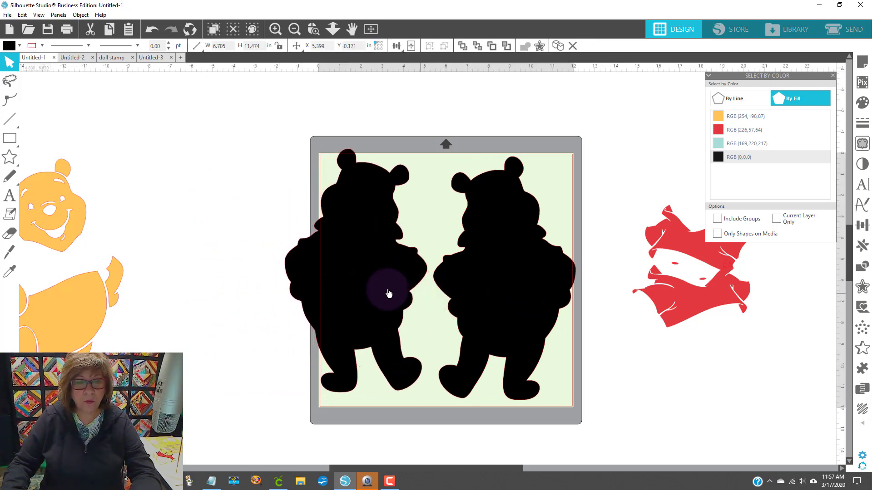
pyautogui.moveTo(385, 292); pyautogui.dragTo(409, 296)
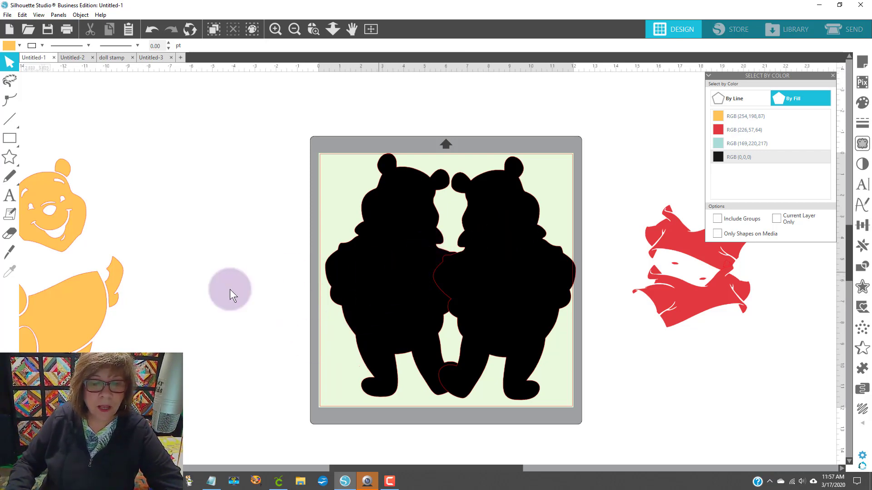
pyautogui.moveTo(59, 306); pyautogui.dragTo(433, 295)
pyautogui.click(152, 30)
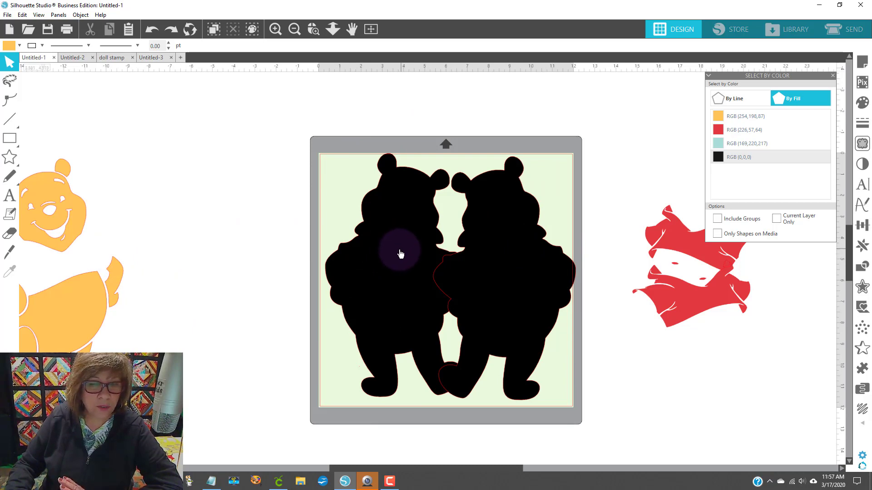
# Move the unmirrored black silhouette off to the left of the mat and shift the mirrored one to the mat's middle
pyautogui.moveTo(400, 254); pyautogui.dragTo(213, 211)
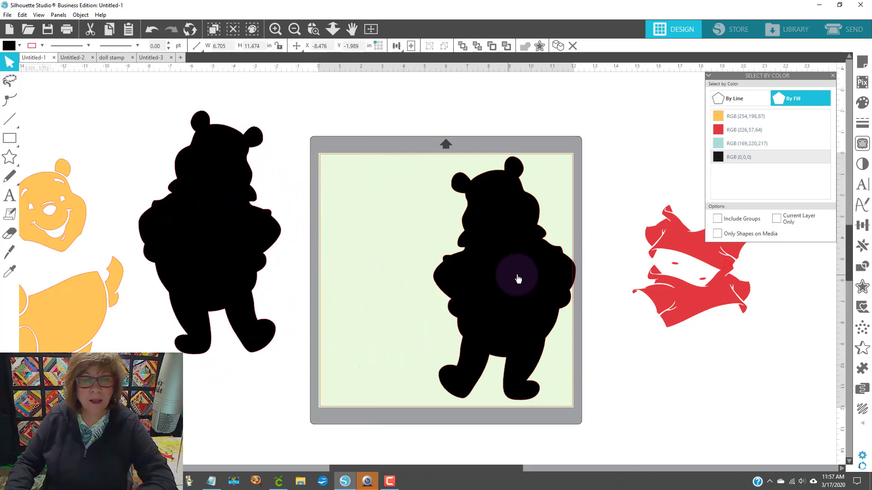
pyautogui.moveTo(518, 279); pyautogui.dragTo(472, 271)
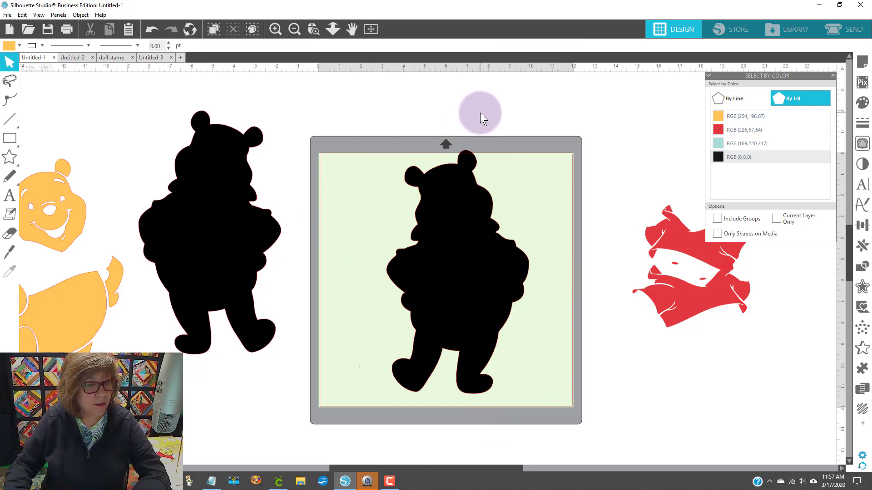
pyautogui.moveTo(243, 239); pyautogui.dragTo(286, 271)
pyautogui.click(356, 278)
# Cut the mat's black silhouette across below the neck with the Knife tool in Poly mode with the Outline option
pyautogui.click(9, 252)
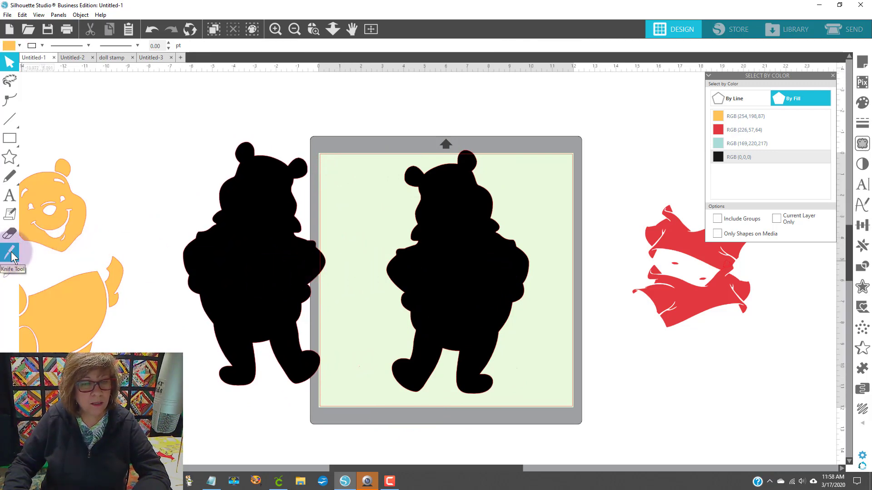
pyautogui.click(12, 256)
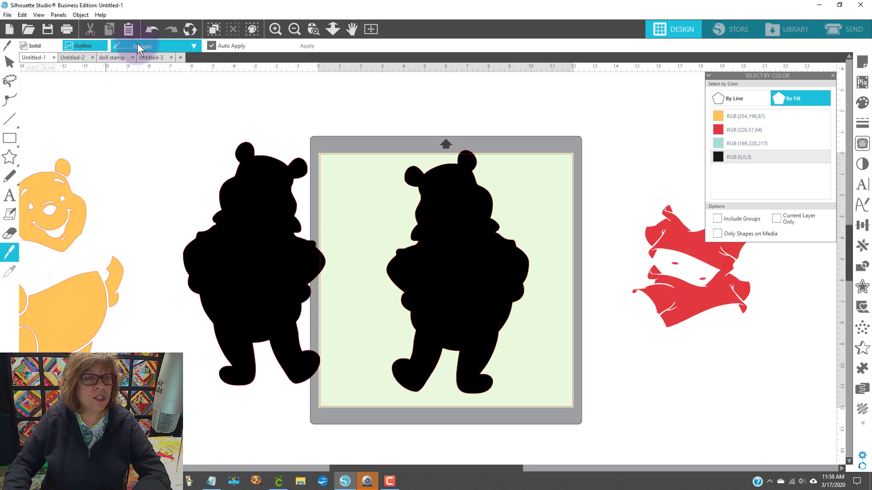
pyautogui.click(197, 45)
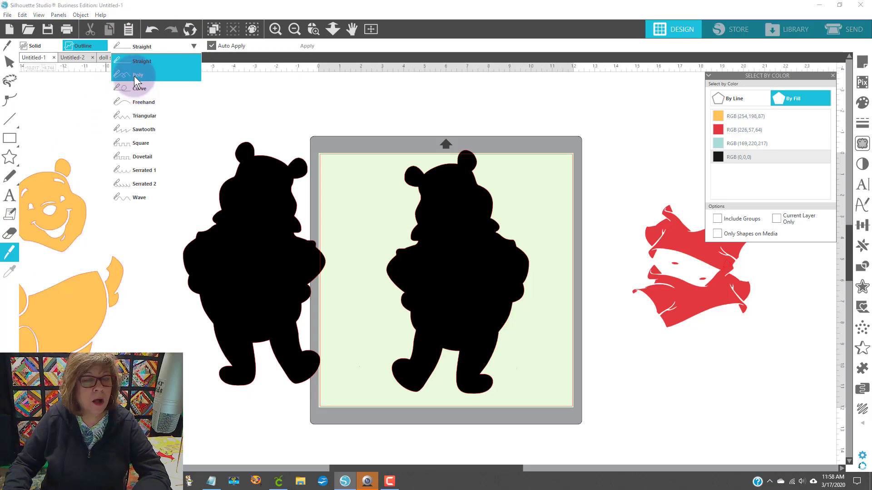
pyautogui.click(135, 75)
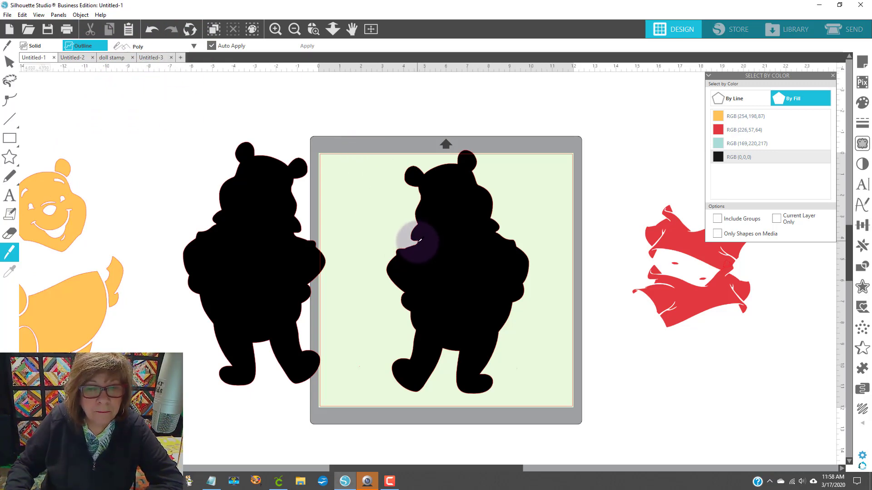
pyautogui.click(417, 241)
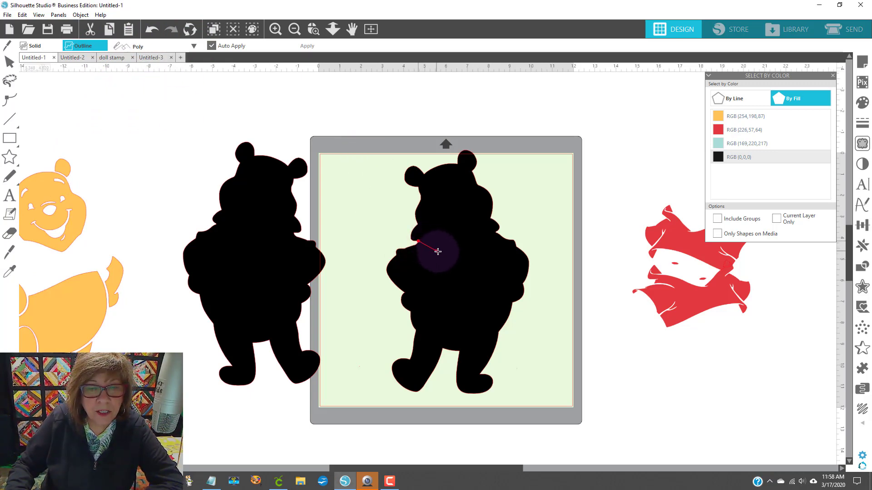
pyautogui.click(451, 253)
pyautogui.click(489, 251)
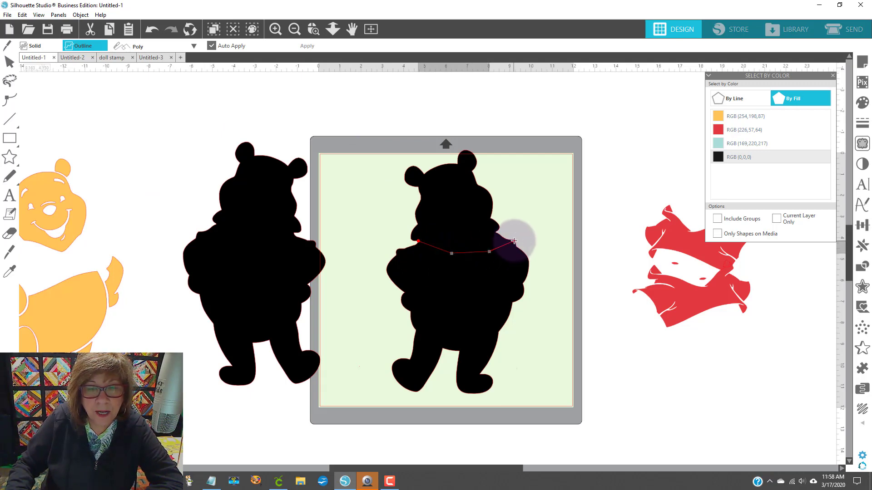
pyautogui.doubleClick(526, 234)
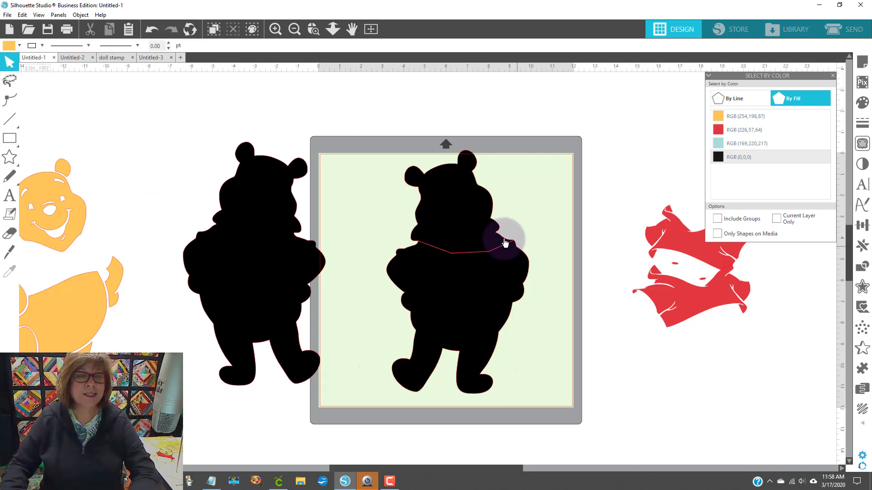
# Move the severed head off the body, shift the body to the mat's left side and place the head beside its legs
pyautogui.moveTo(452, 217); pyautogui.dragTo(450, 178)
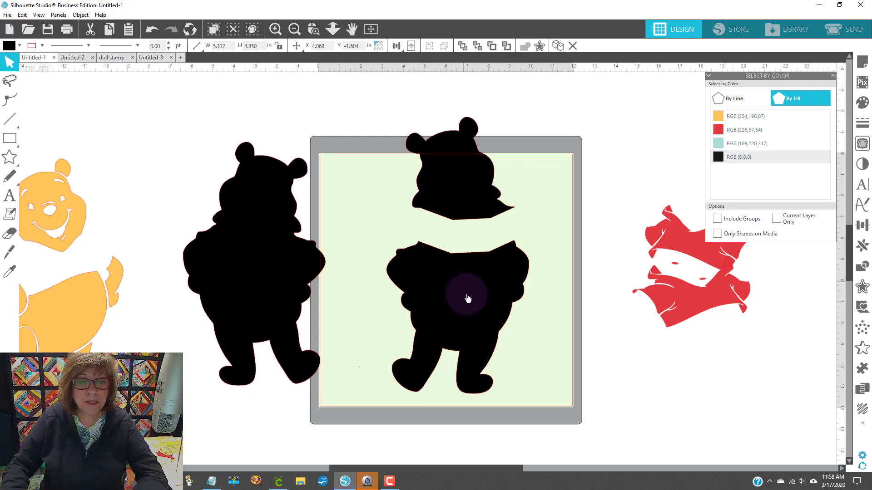
pyautogui.moveTo(468, 296); pyautogui.dragTo(405, 304)
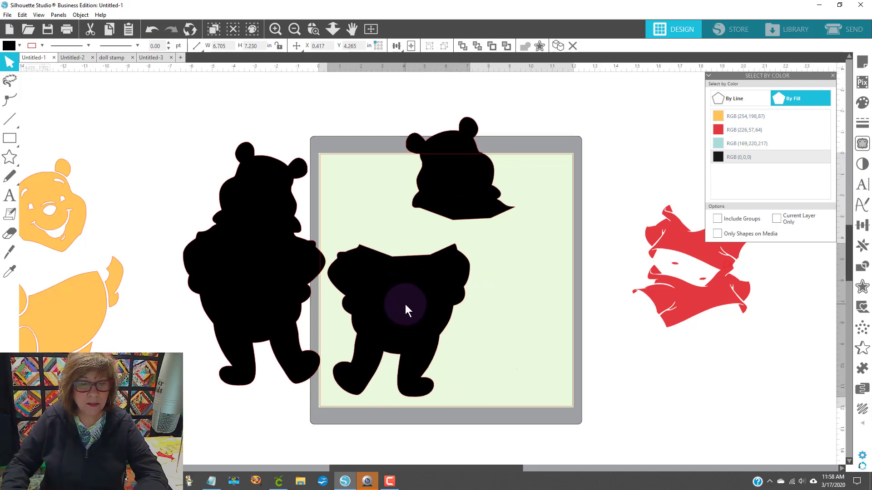
pyautogui.moveTo(492, 209); pyautogui.dragTo(552, 374)
pyautogui.press('Escape')
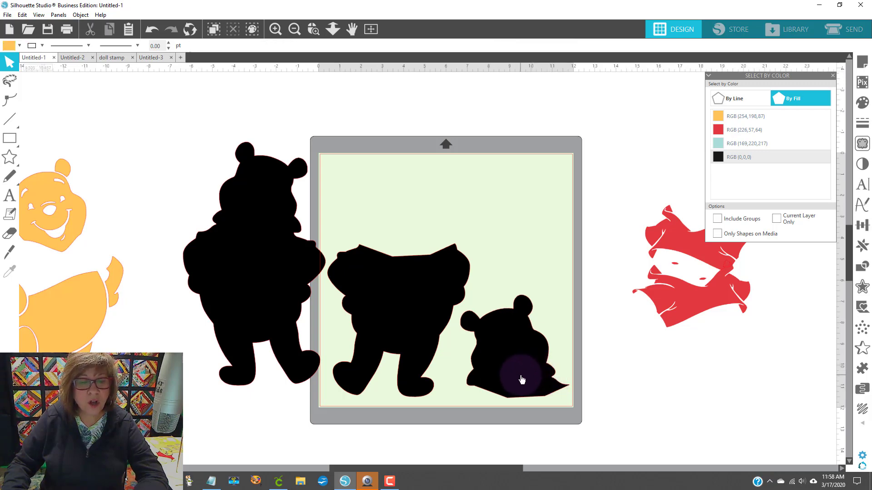
# Fit the severed head back onto the body along the cut and move the unmirrored silhouette farther from the mat
pyautogui.moveTo(522, 347); pyautogui.dragTo(406, 198)
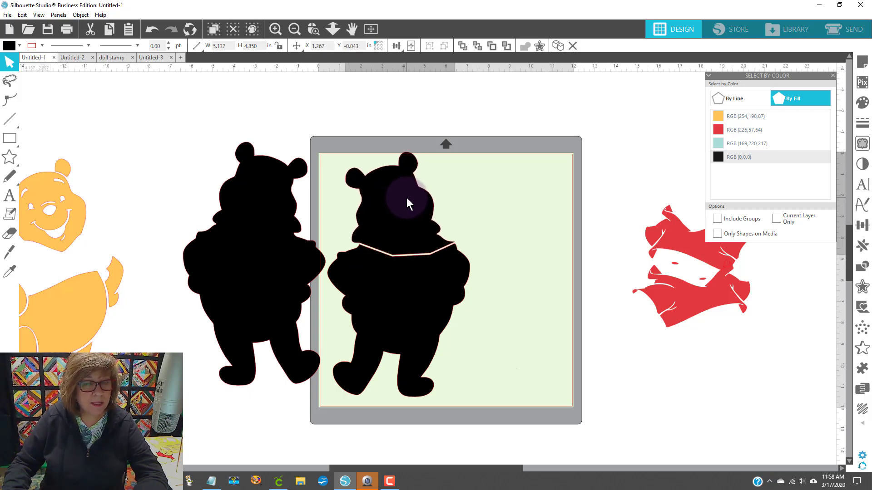
pyautogui.press('Escape')
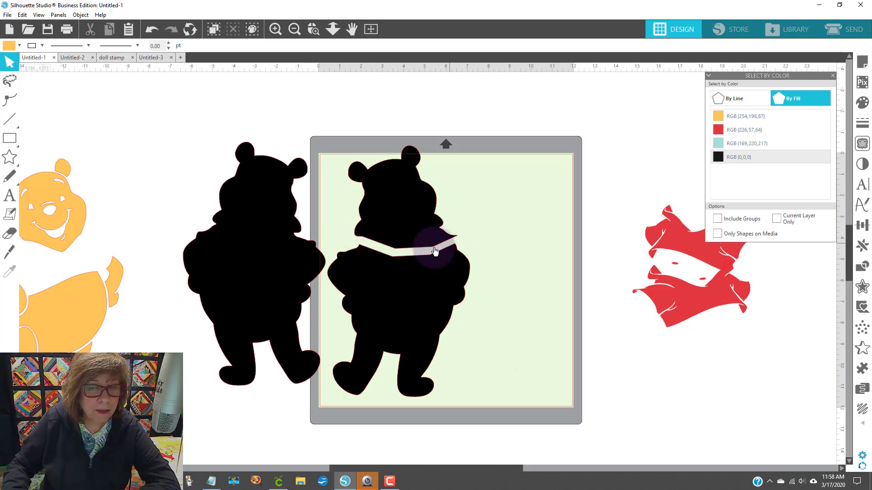
pyautogui.moveTo(422, 225); pyautogui.dragTo(424, 236)
pyautogui.moveTo(231, 259); pyautogui.dragTo(200, 222)
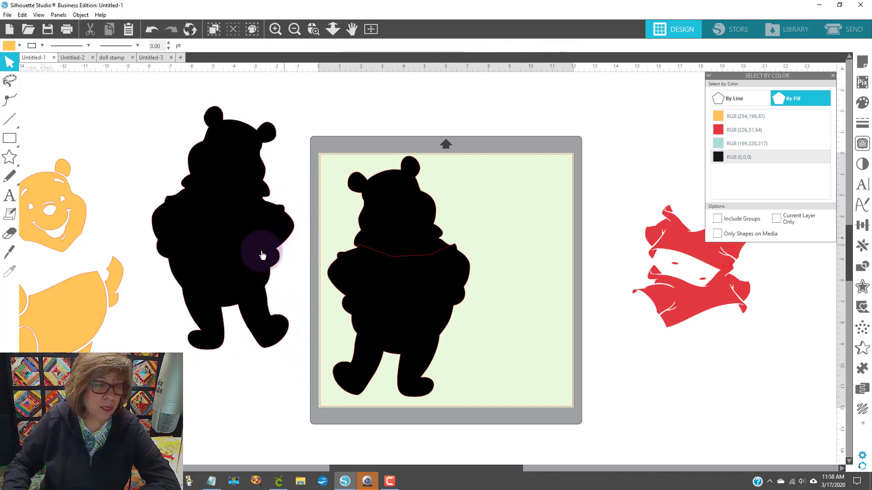
pyautogui.click(407, 229)
pyautogui.moveTo(406, 232); pyautogui.dragTo(405, 231)
# Undo the piece moves and the Knife cut so the mirrored black silhouette is whole again
pyautogui.click(152, 30)
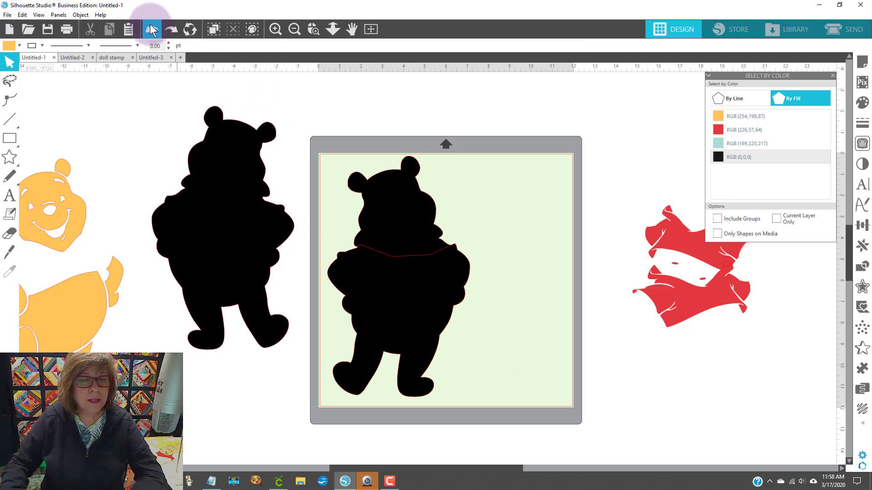
pyautogui.click(152, 30)
pyautogui.click(152, 30)
pyautogui.click(153, 30)
pyautogui.click(153, 31)
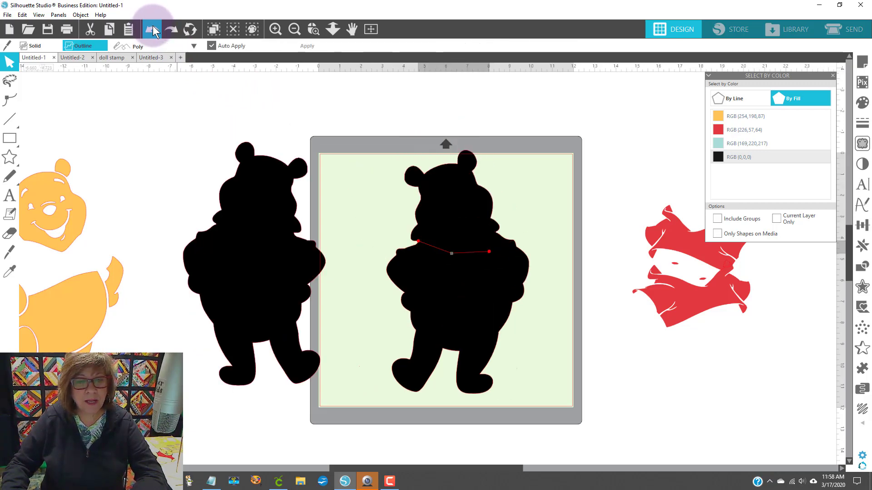
pyautogui.click(153, 30)
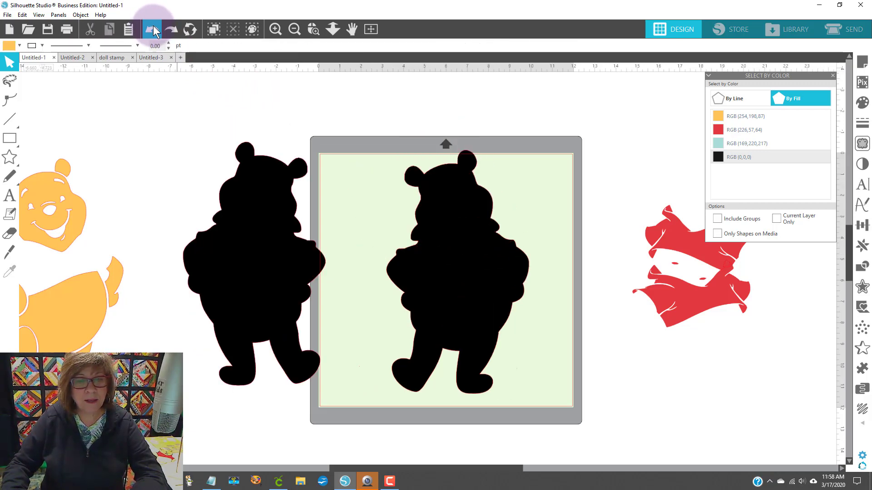
# Move the unmirrored black silhouette completely off the mat and shift the mirrored one toward the mat's centre
pyautogui.click(490, 331)
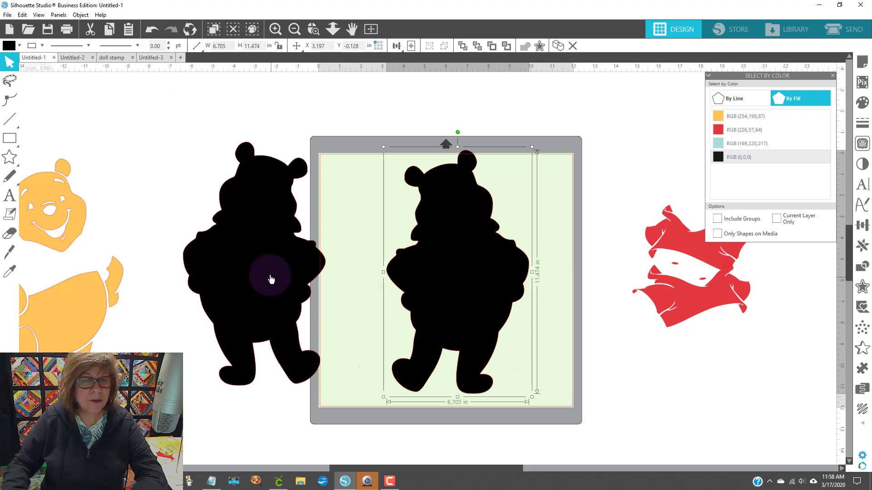
pyautogui.moveTo(271, 279); pyautogui.dragTo(230, 283)
pyautogui.moveTo(451, 308); pyautogui.dragTo(424, 309)
# In the send settings for Coverstock, Heavy (105lb-122lb), set Tool 1's action to Cut and its tool to AutoBlade
pyautogui.click(865, 32)
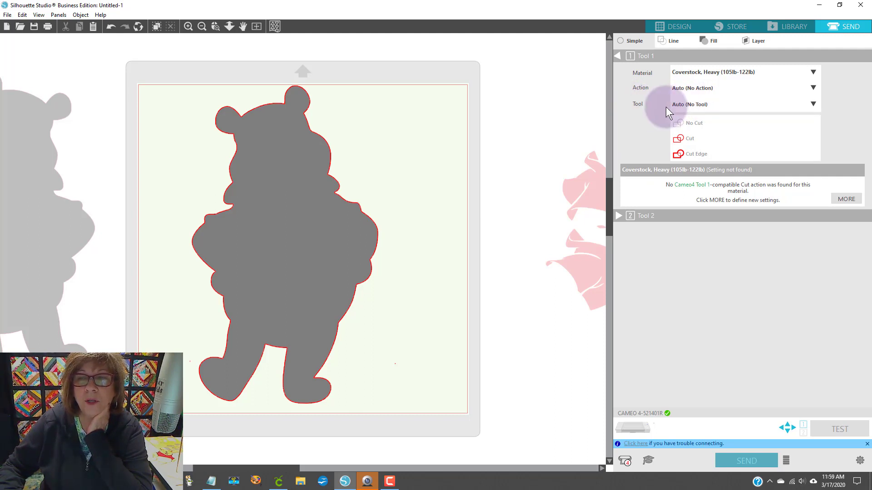
pyautogui.click(813, 104)
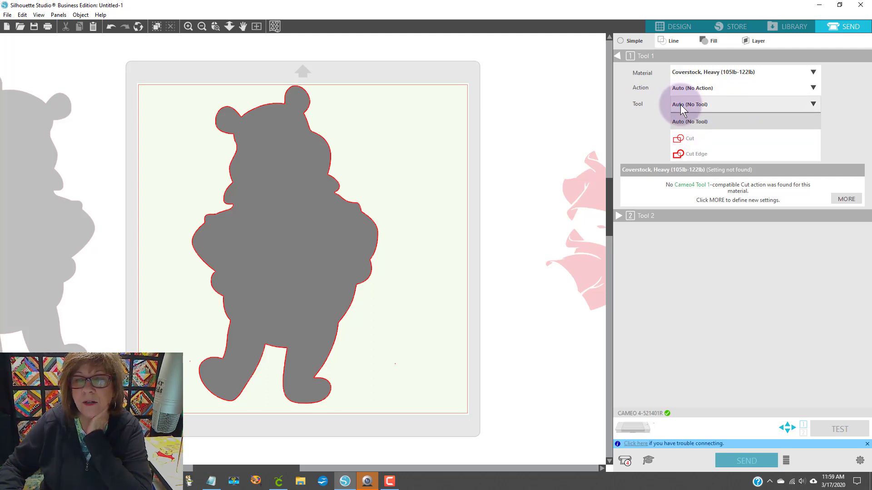
pyautogui.click(681, 91)
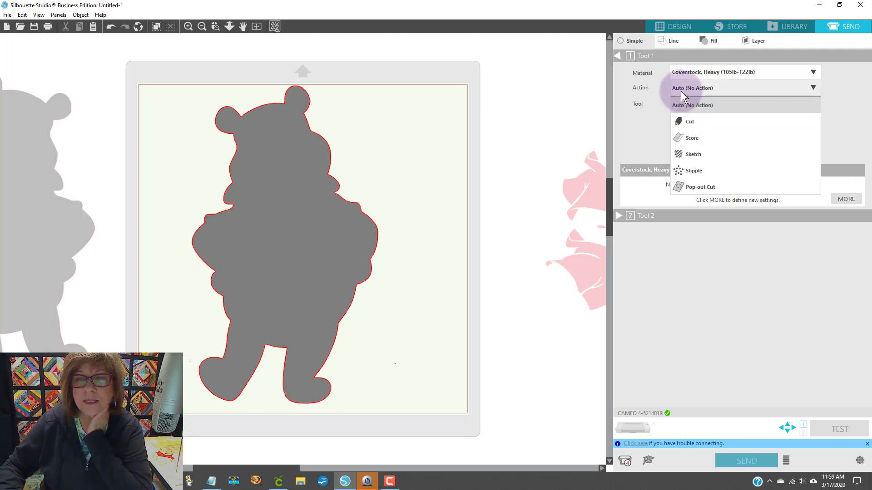
pyautogui.click(688, 122)
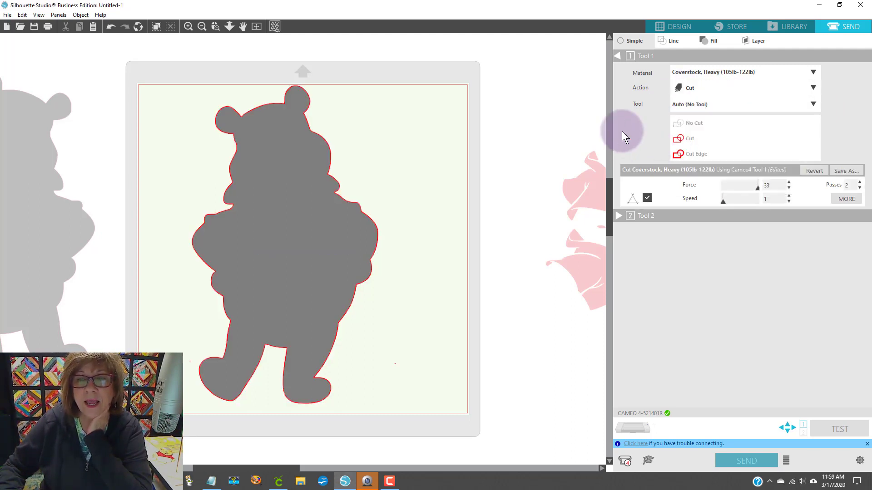
pyautogui.click(701, 105)
pyautogui.click(642, 107)
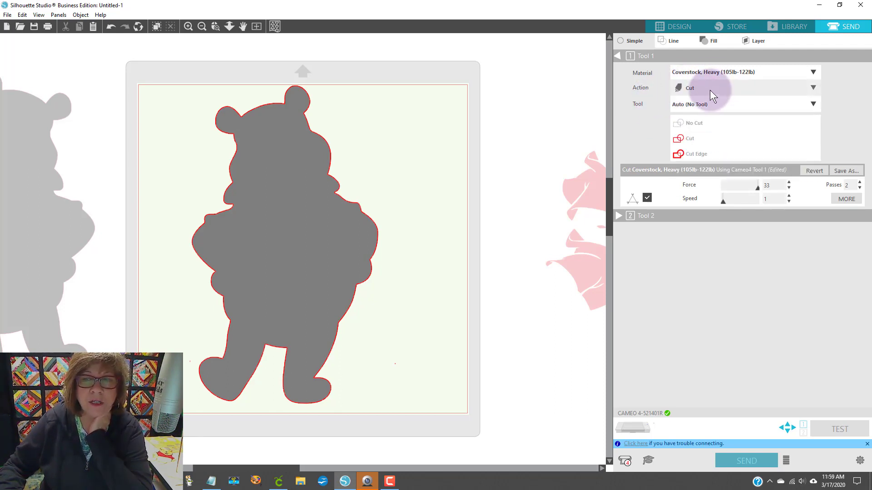
pyautogui.click(688, 105)
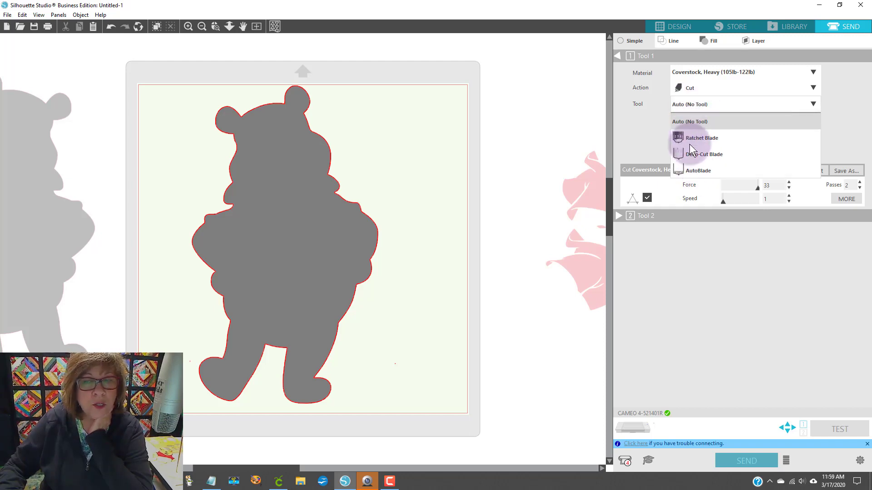
pyautogui.click(699, 171)
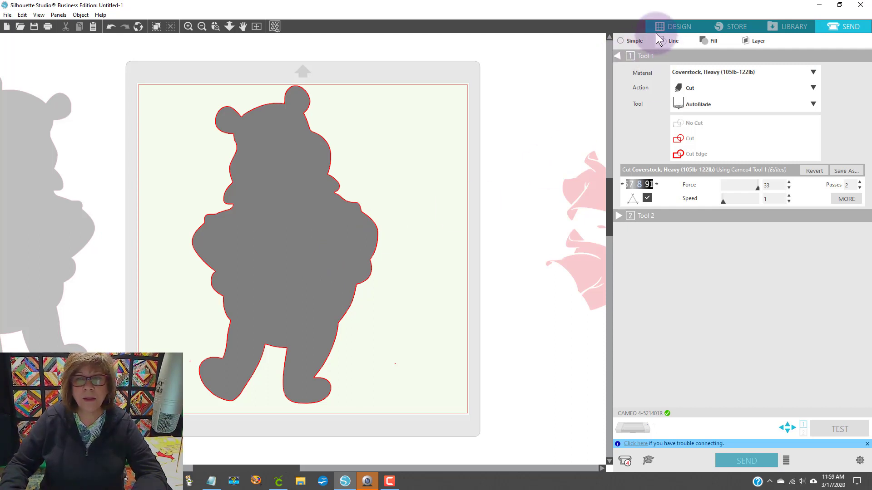
# Return to the design, move the mirrored black silhouette off the mat beyond its lower right and place the unmirrored one on the mat
pyautogui.click(677, 28)
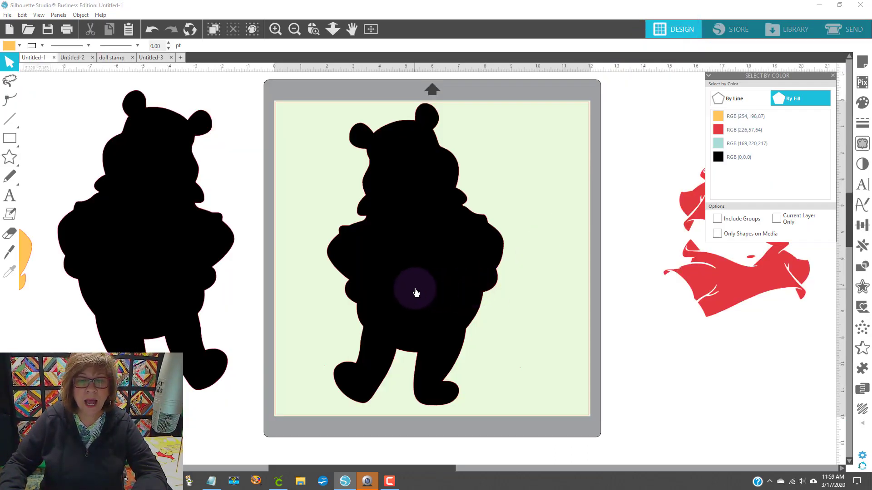
pyautogui.moveTo(414, 292); pyautogui.dragTo(824, 480)
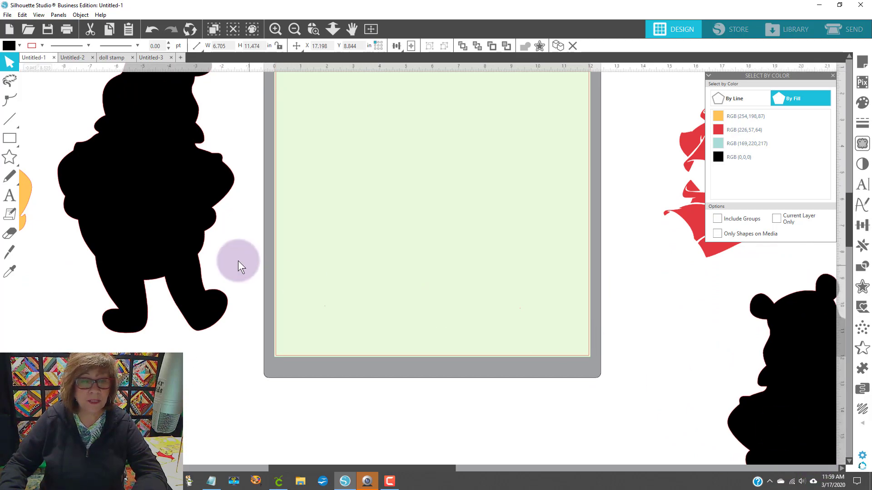
pyautogui.moveTo(150, 223); pyautogui.dragTo(401, 225)
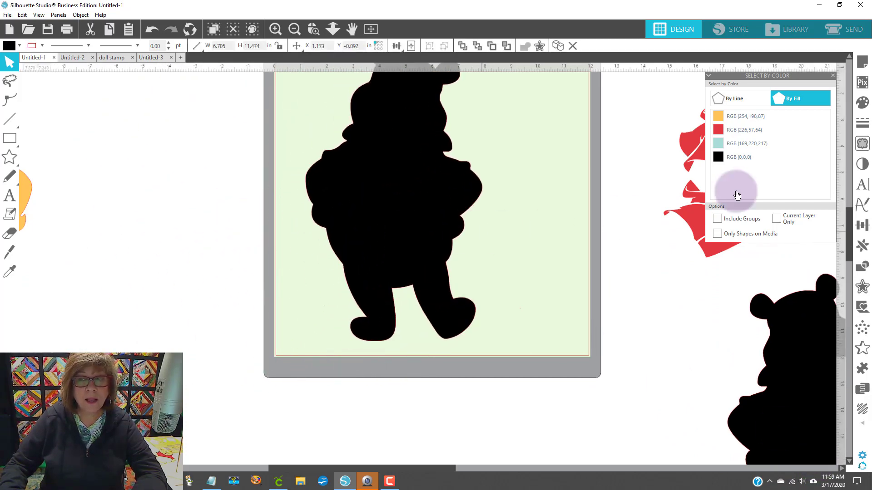
# In the send view, nudge the silhouette down inside the cut border and set the AutoBlade depth to 9
pyautogui.click(854, 30)
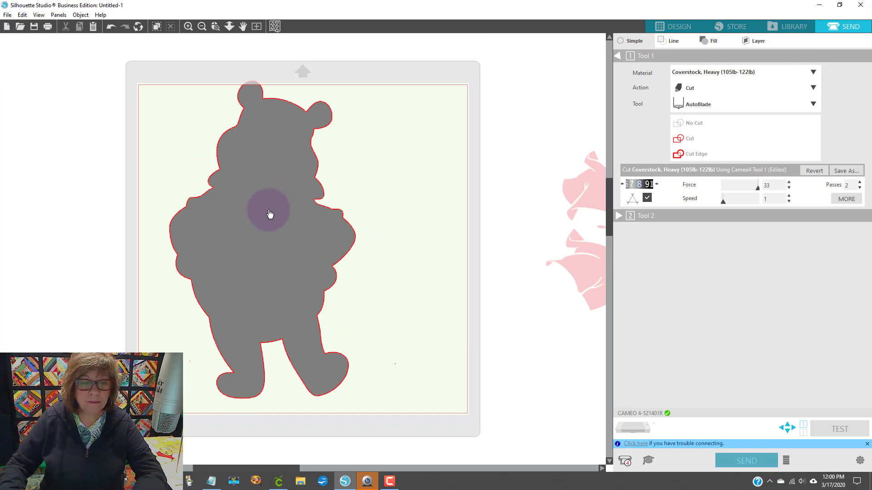
pyautogui.moveTo(270, 213); pyautogui.dragTo(273, 220)
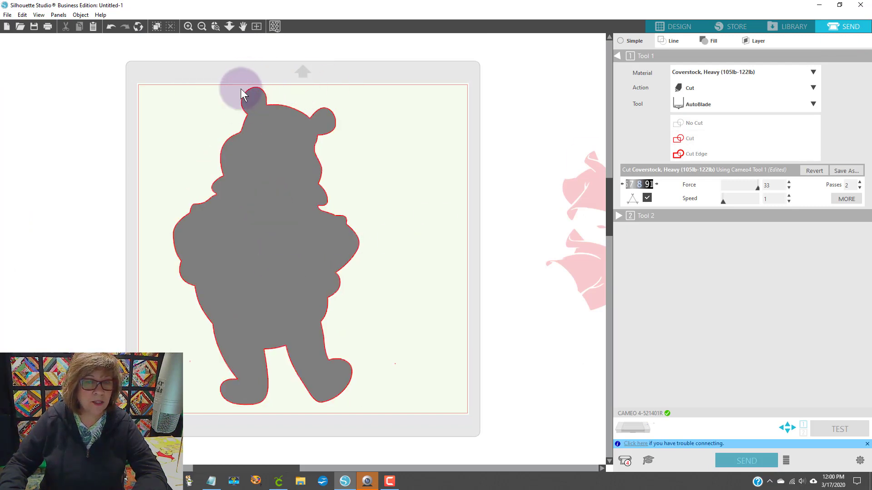
pyautogui.moveTo(286, 179); pyautogui.dragTo(285, 182)
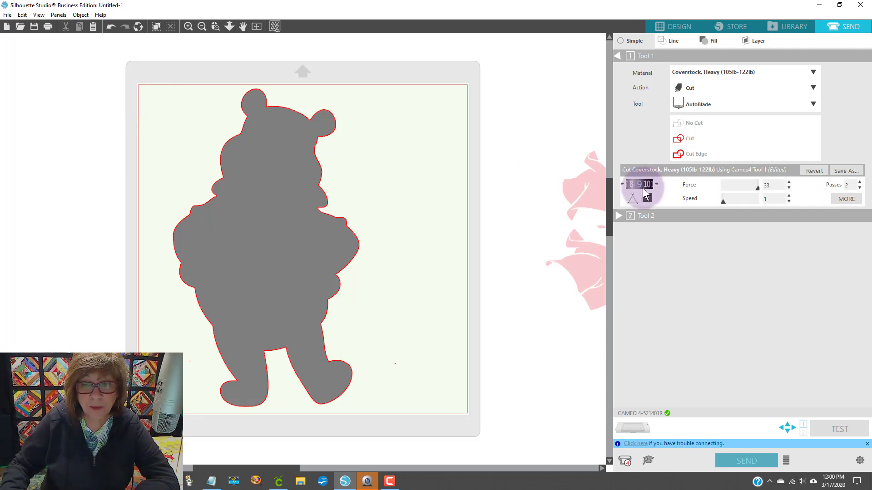
pyautogui.click(622, 184)
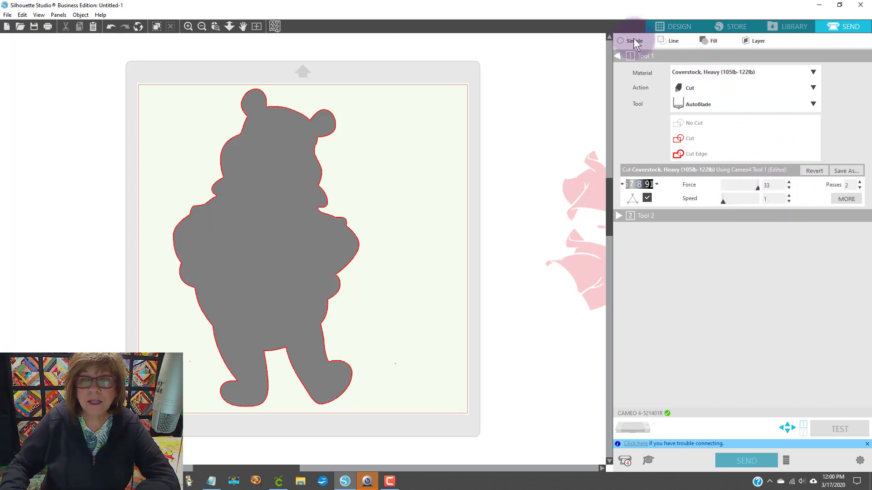
# Move the black silhouette off the mat in the design and place both red shirts side by side along the mat's upper edge
pyautogui.click(658, 28)
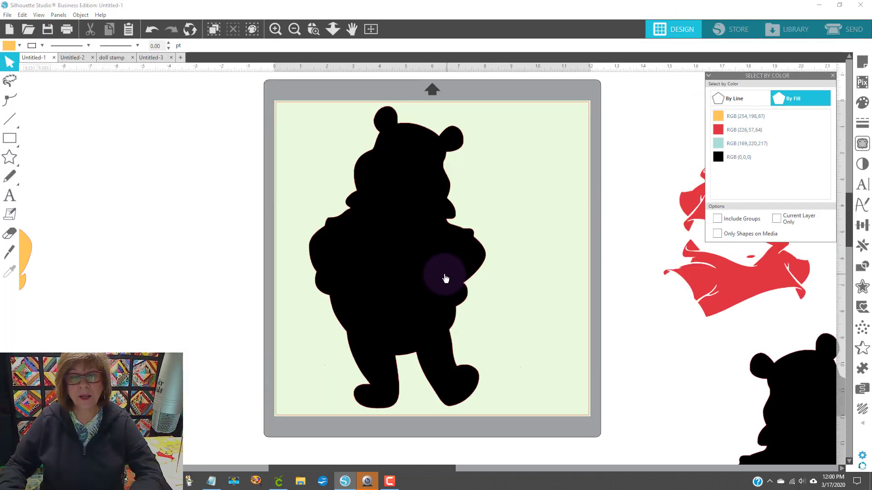
pyautogui.moveTo(444, 278); pyautogui.dragTo(849, 399)
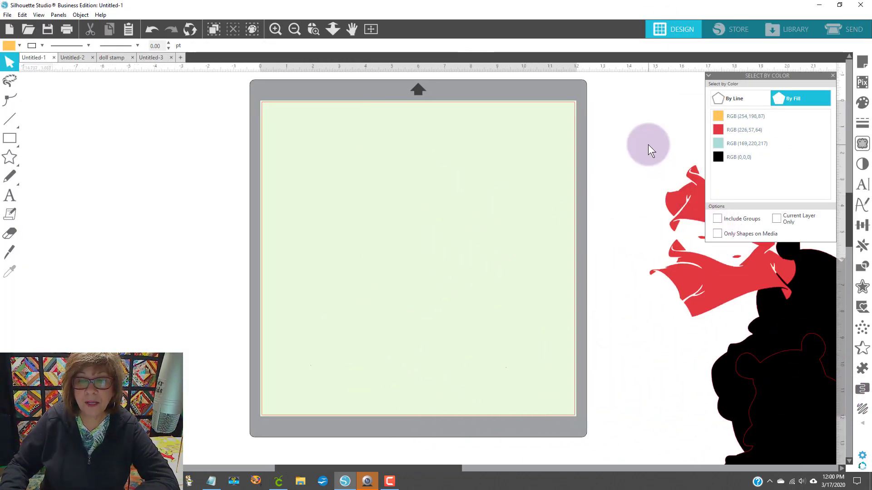
pyautogui.click(703, 295)
pyautogui.moveTo(702, 295); pyautogui.dragTo(498, 215)
pyautogui.click(388, 256)
pyautogui.click(456, 261)
pyautogui.moveTo(386, 174); pyautogui.dragTo(350, 156)
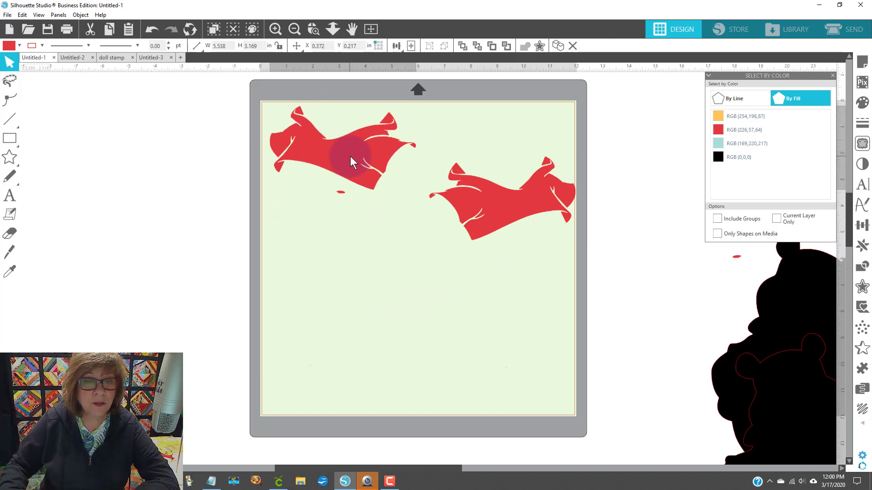
pyautogui.moveTo(467, 194); pyautogui.dragTo(450, 154)
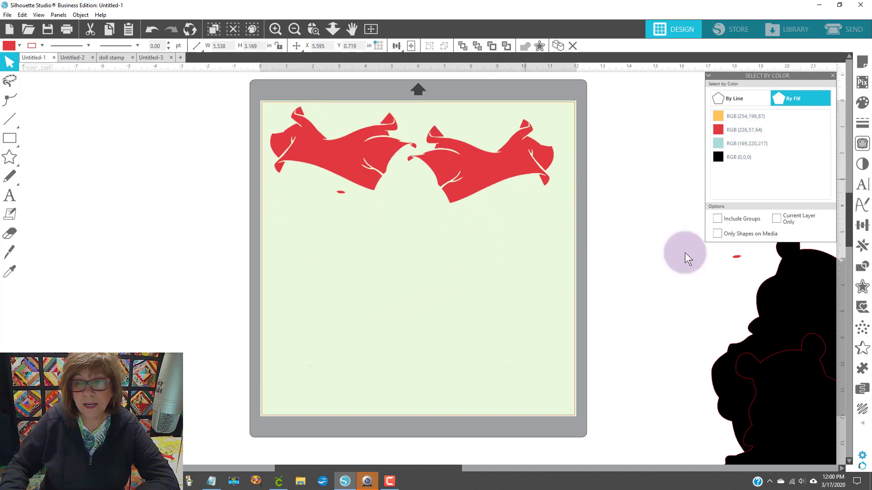
# Place the remaining small red piece above the right-hand shirt and nudge that shirt slightly away from the other one
pyautogui.click(738, 262)
pyautogui.moveTo(738, 262); pyautogui.dragTo(670, 229)
pyautogui.click(485, 130)
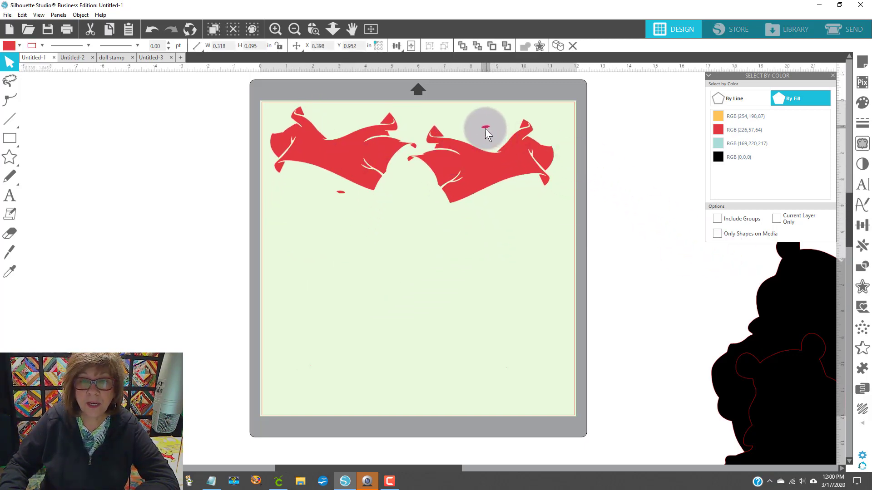
pyautogui.moveTo(482, 161); pyautogui.dragTo(498, 169)
# In the send view, select all the red shirt pieces on the mat and set them to Cut Edge
pyautogui.click(852, 32)
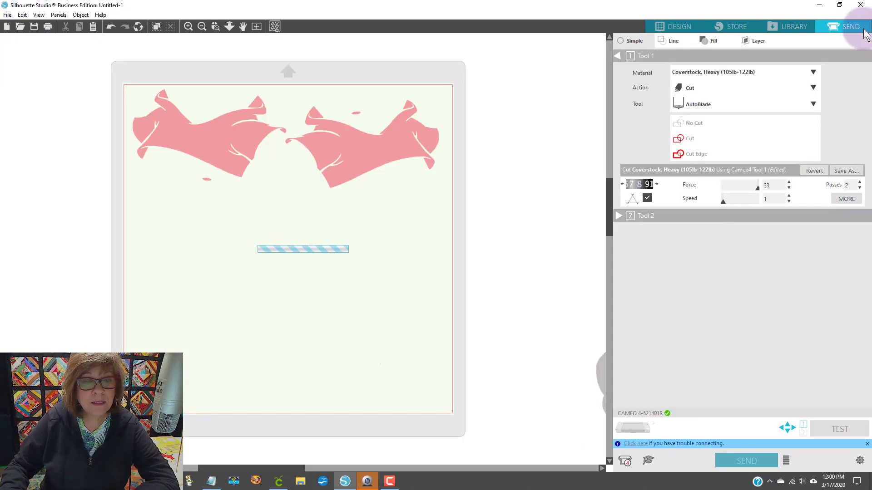
pyautogui.click(755, 151)
pyautogui.click(88, 148)
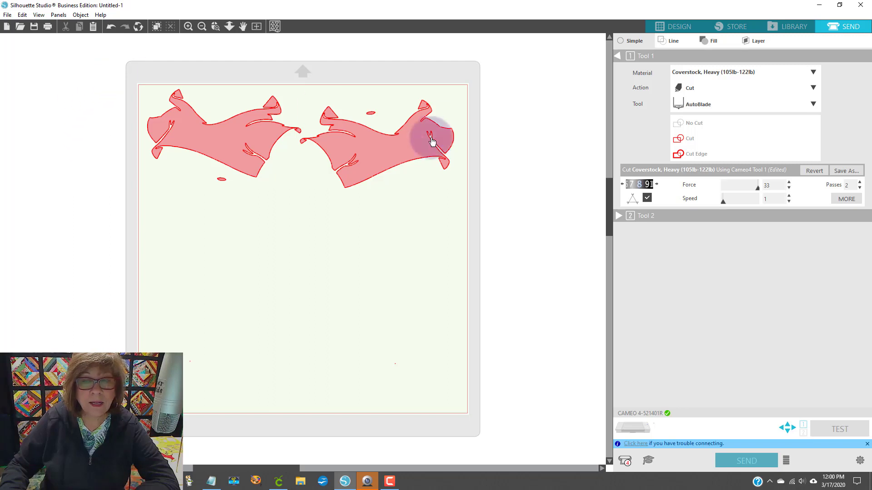
pyautogui.moveTo(117, 67); pyautogui.dragTo(284, 104)
pyautogui.moveTo(398, 153); pyautogui.dragTo(569, 179)
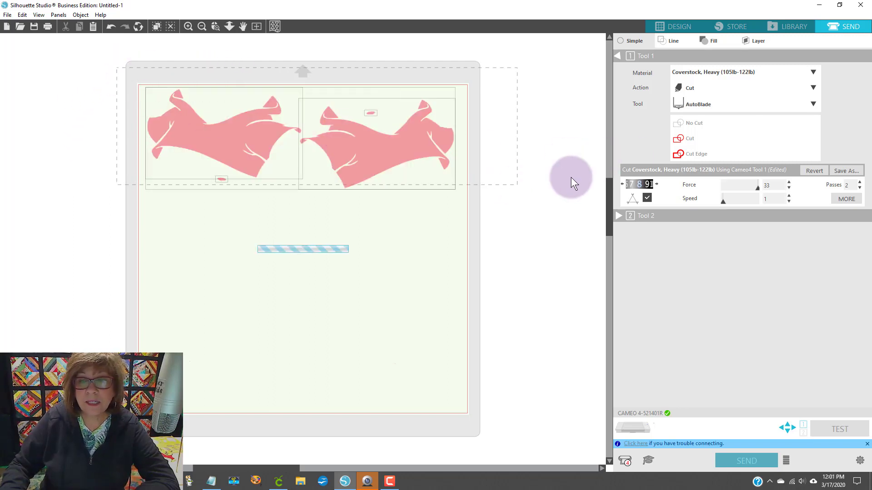
pyautogui.click(703, 154)
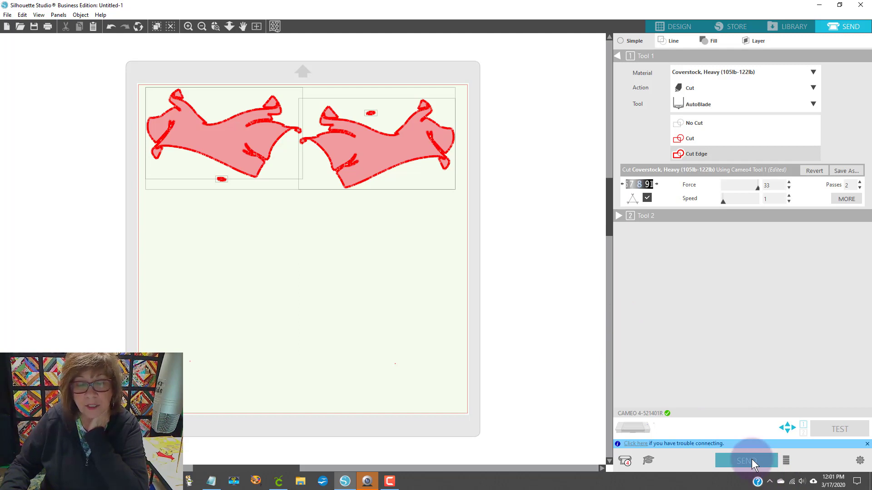
# Return to the design and move all the red shirt pieces off the mat, beyond its right side
pyautogui.click(677, 25)
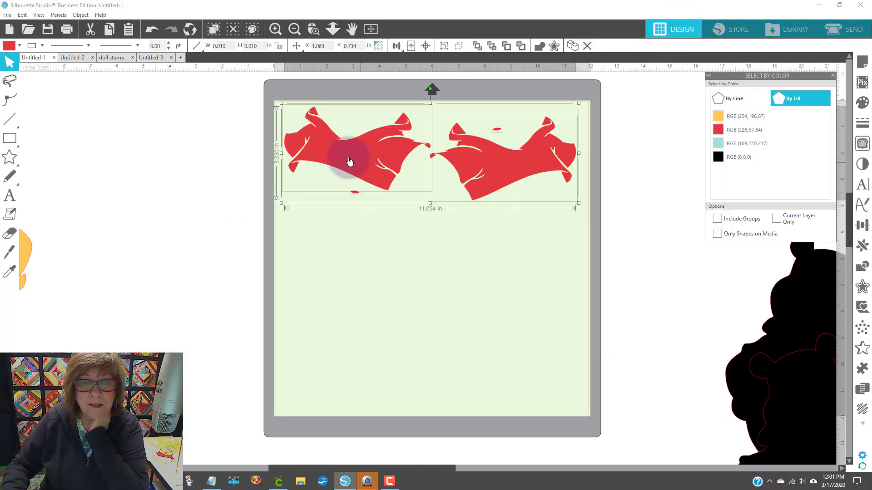
pyautogui.moveTo(250, 108); pyautogui.dragTo(618, 244)
pyautogui.moveTo(510, 187); pyautogui.dragTo(804, 320)
pyautogui.moveTo(333, 462); pyautogui.dragTo(200, 464)
pyautogui.click(230, 233)
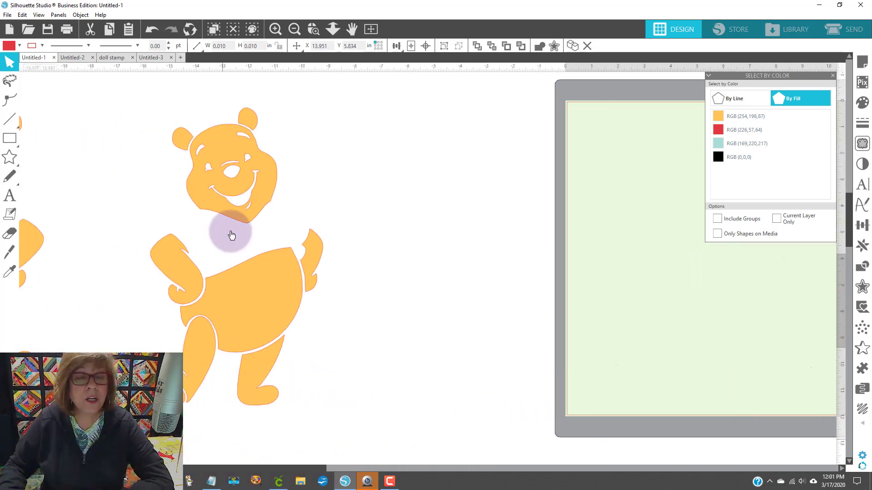
# Try to combine the yellow pieces of the original Pooh into a compound path and place it on the mat
pyautogui.moveTo(135, 85); pyautogui.dragTo(360, 399)
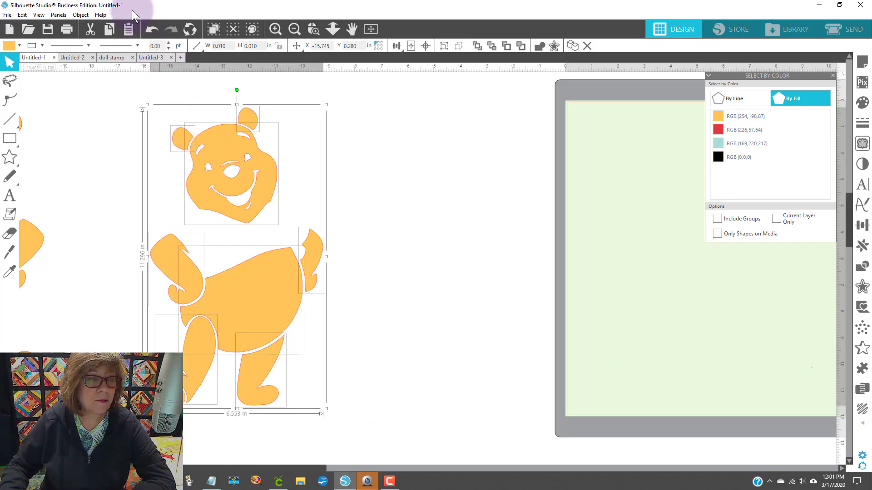
pyautogui.click(80, 15)
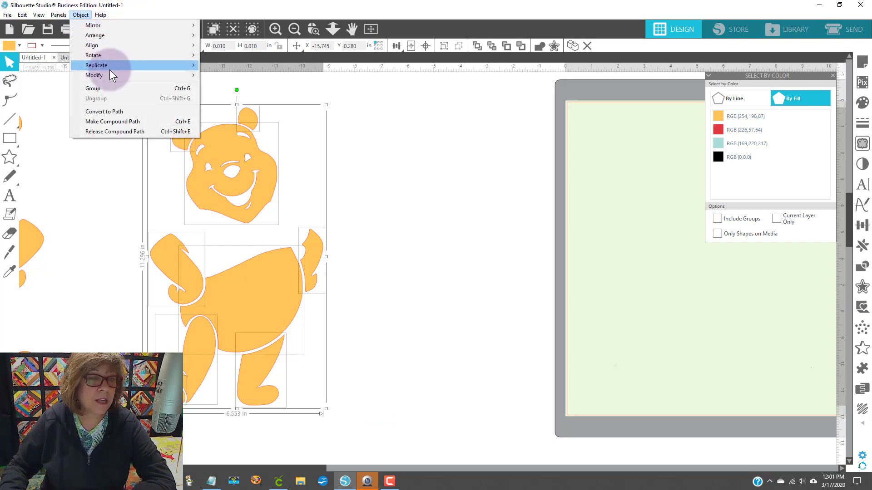
pyautogui.click(115, 121)
pyautogui.moveTo(249, 178); pyautogui.dragTo(668, 177)
# Try to combine the yellow pieces of the mirrored Pooh into a compound path and bring it closer to the mat
pyautogui.moveTo(313, 465); pyautogui.dragTo(287, 438)
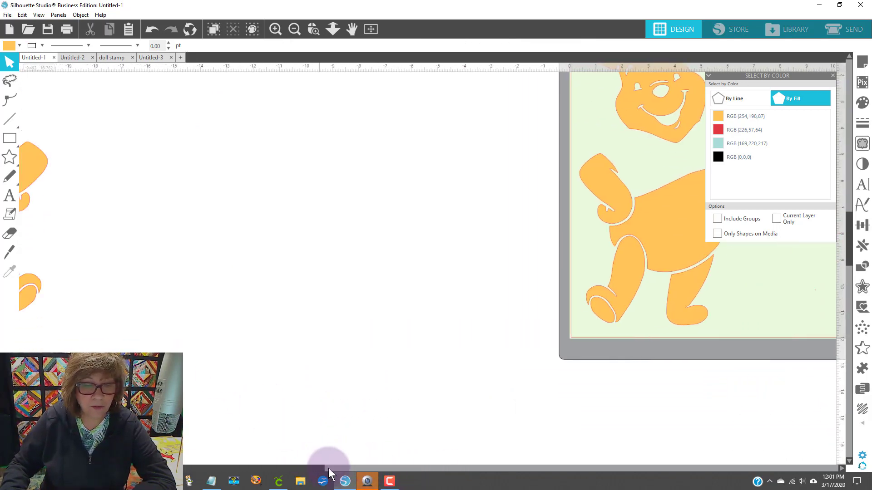
pyautogui.moveTo(318, 470); pyautogui.dragTo(285, 372)
pyautogui.moveTo(143, 107); pyautogui.dragTo(130, 86)
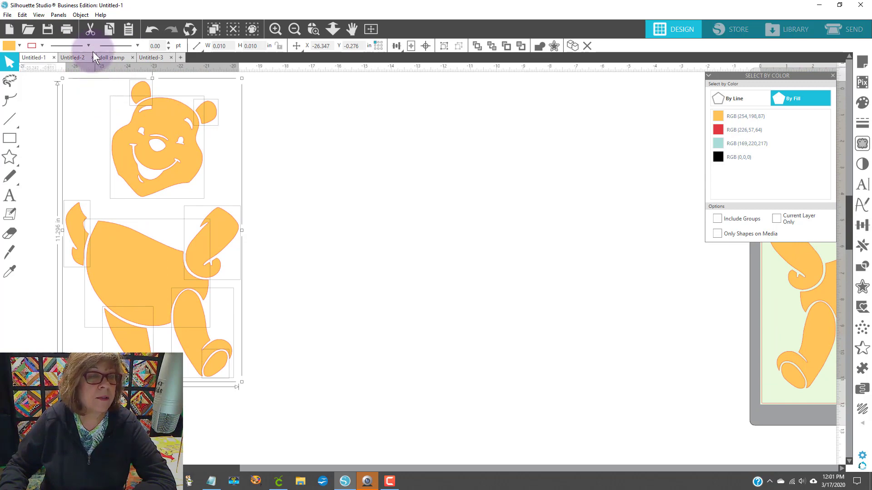
pyautogui.click(81, 15)
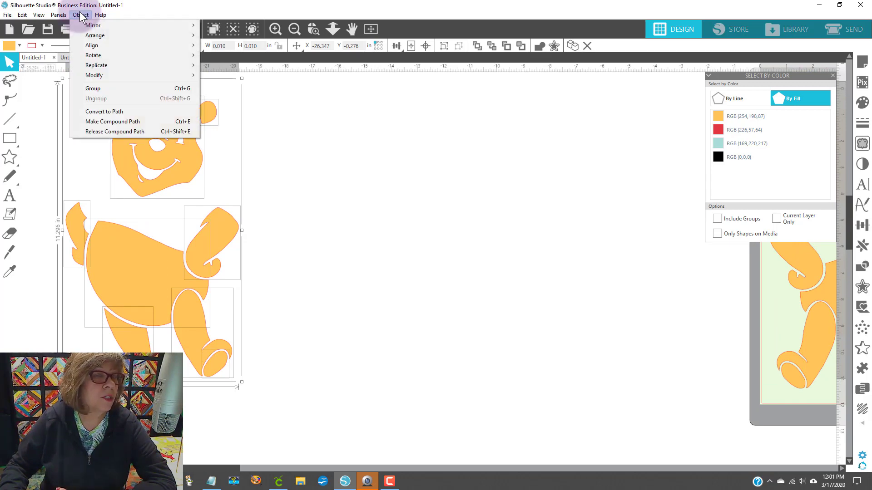
pyautogui.click(100, 120)
pyautogui.moveTo(155, 301); pyautogui.dragTo(597, 335)
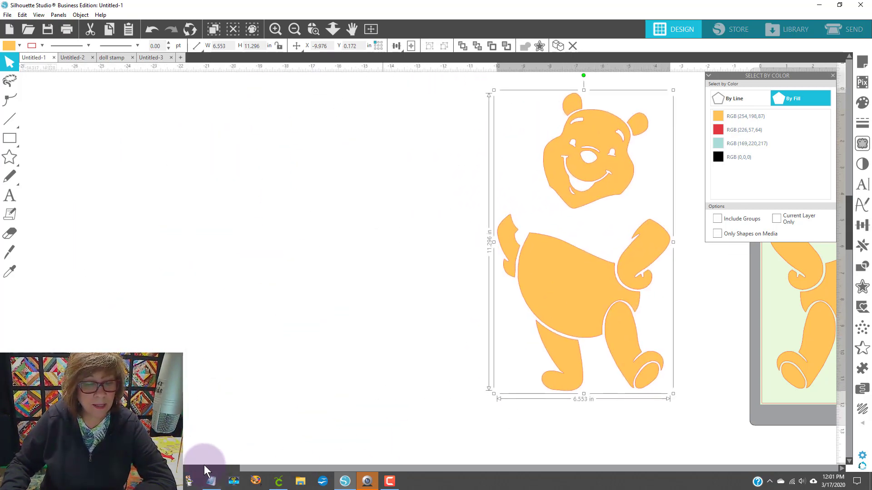
# Try to fit the mirrored yellow Pooh beside the other on the mat, including upside down, and return it upright beside the mat
pyautogui.moveTo(203, 465); pyautogui.dragTo(363, 462)
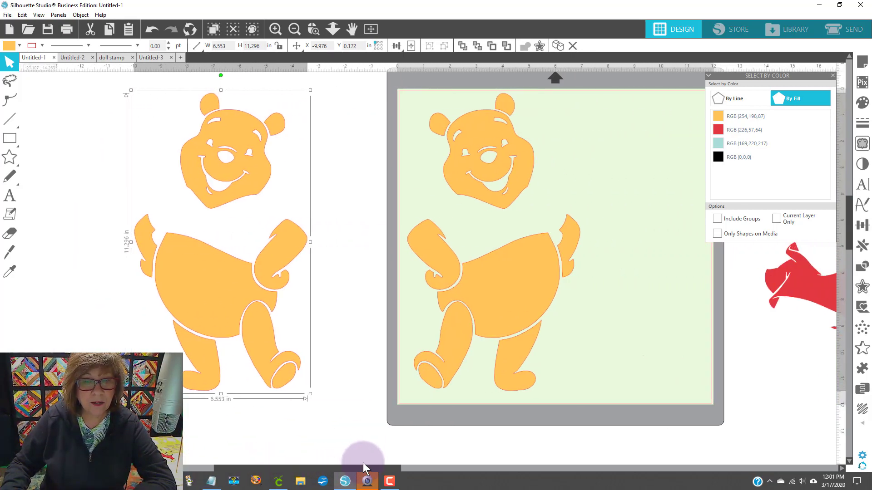
pyautogui.click(231, 305)
pyautogui.moveTo(231, 306); pyautogui.dragTo(623, 304)
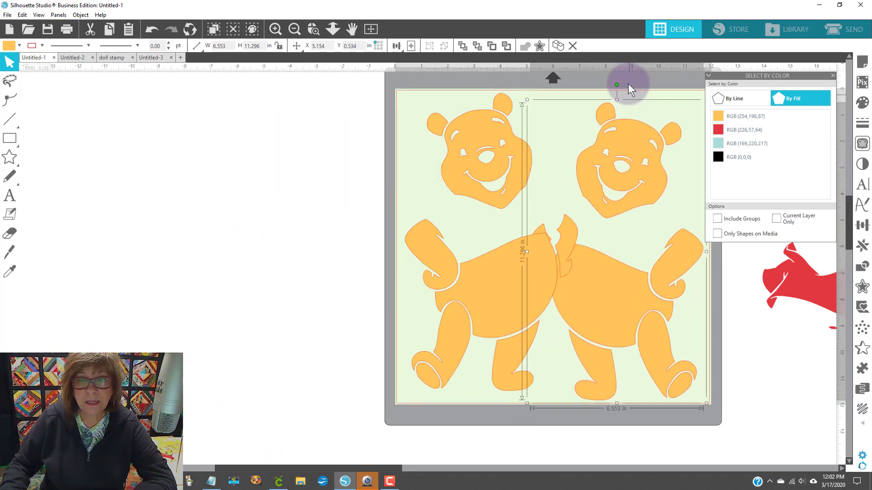
pyautogui.moveTo(617, 85); pyautogui.dragTo(677, 278)
pyautogui.moveTo(606, 374); pyautogui.dragTo(286, 225)
pyautogui.moveTo(240, 158); pyautogui.dragTo(238, 157)
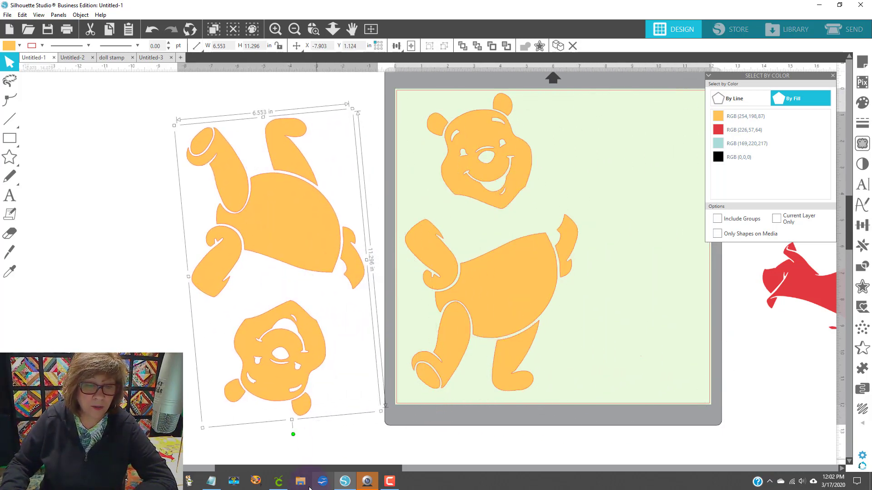
pyautogui.moveTo(293, 436); pyautogui.dragTo(276, 194)
pyautogui.click(495, 195)
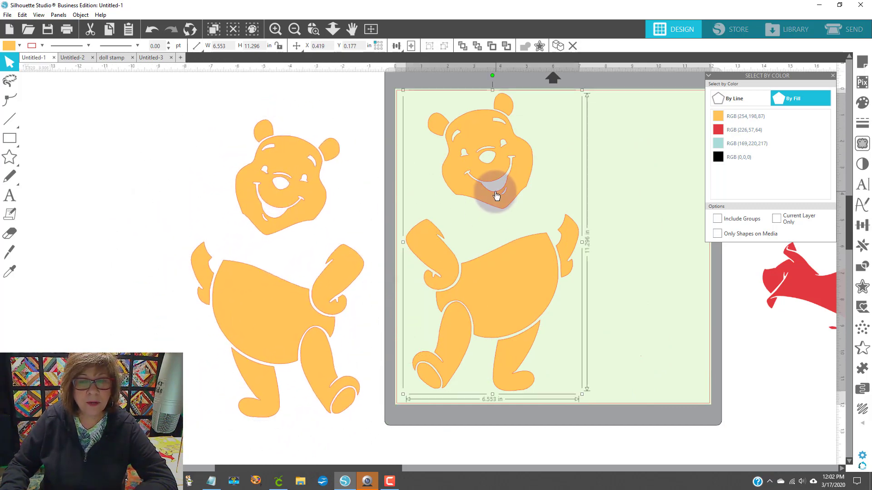
# Undo the compound paths and moves of both yellow Poohs, and deselect everything
pyautogui.click(151, 33)
pyautogui.hotkey('ctrl', 'z')
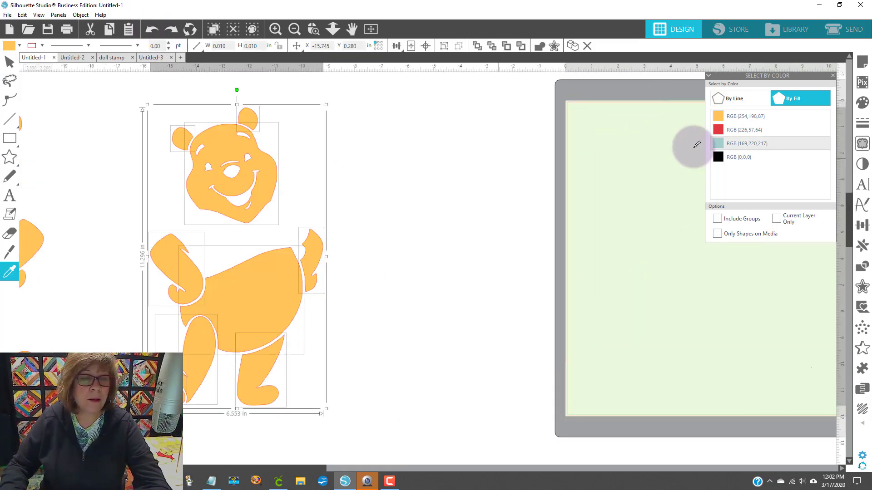
pyautogui.click(663, 167)
pyautogui.press('Escape')
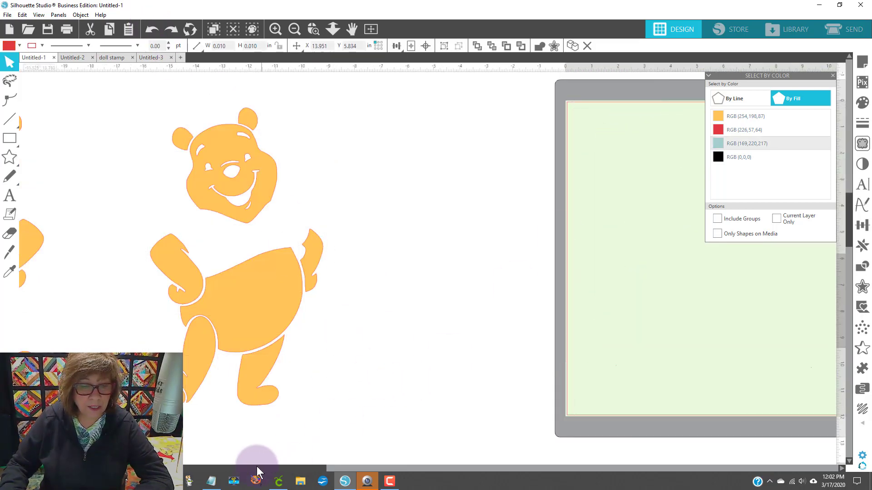
# Place the original Pooh's yellow head and both ears in the upper-left area of the mat
pyautogui.moveTo(250, 469); pyautogui.dragTo(277, 448)
pyautogui.moveTo(113, 154); pyautogui.dragTo(549, 146)
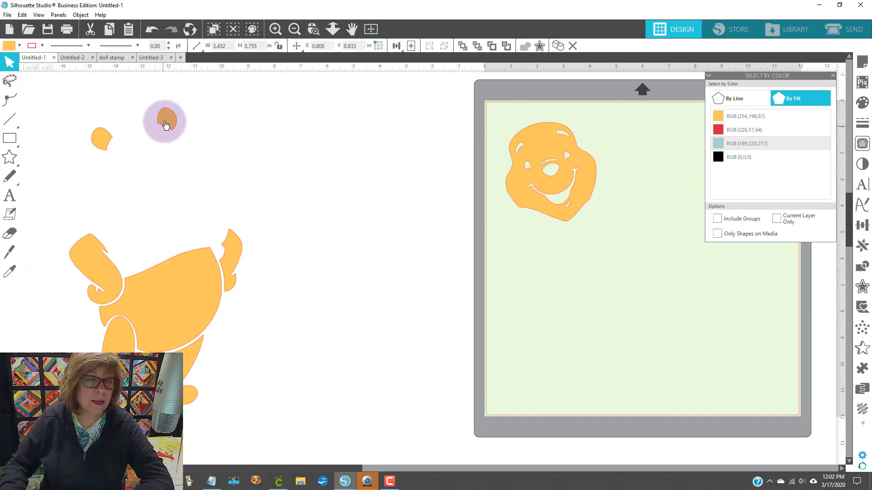
pyautogui.moveTo(166, 120); pyautogui.dragTo(582, 125)
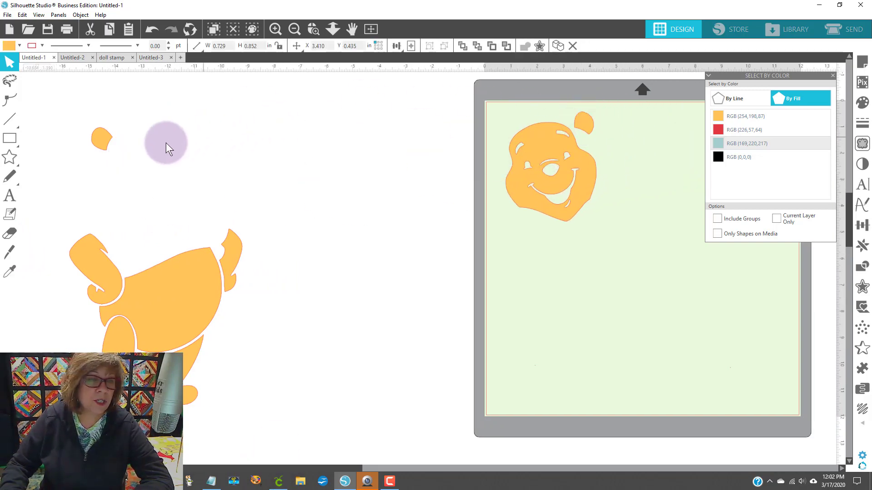
pyautogui.moveTo(109, 148); pyautogui.dragTo(506, 123)
# Bring the yellow body, larger arm, both legs and foot pad onto the mat, and the smaller arm to its left edge
pyautogui.moveTo(220, 263); pyautogui.dragTo(686, 136)
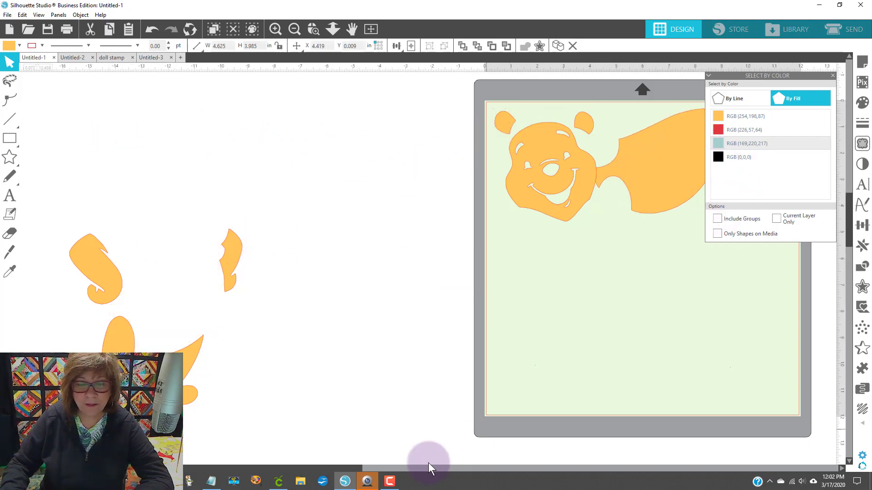
pyautogui.moveTo(117, 286); pyautogui.dragTo(550, 270)
pyautogui.moveTo(162, 350); pyautogui.dragTo(540, 313)
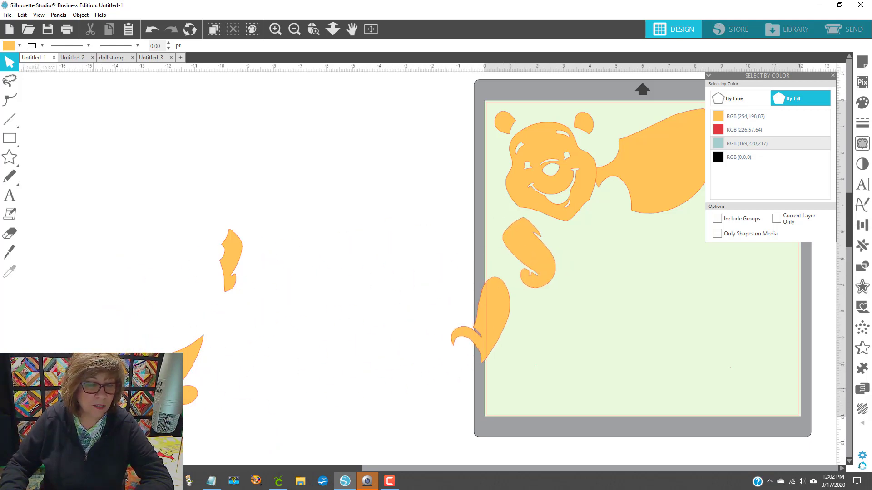
pyautogui.moveTo(173, 402); pyautogui.dragTo(520, 338)
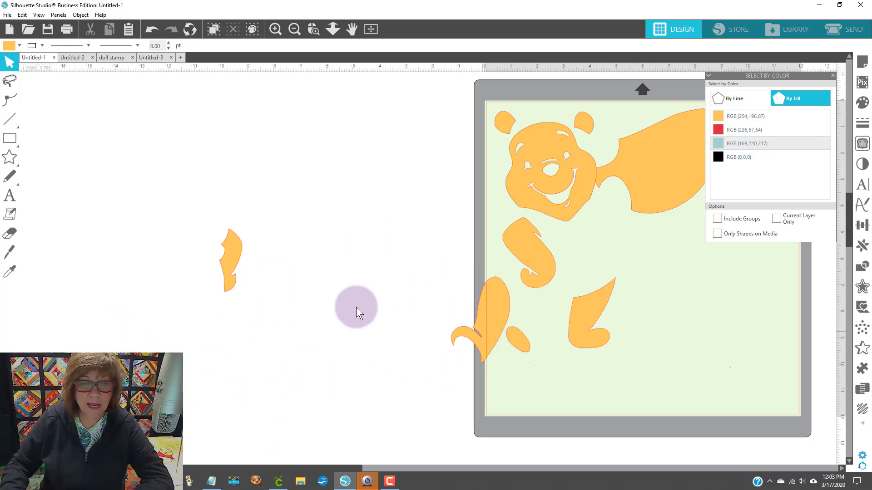
pyautogui.moveTo(239, 273); pyautogui.dragTo(467, 212)
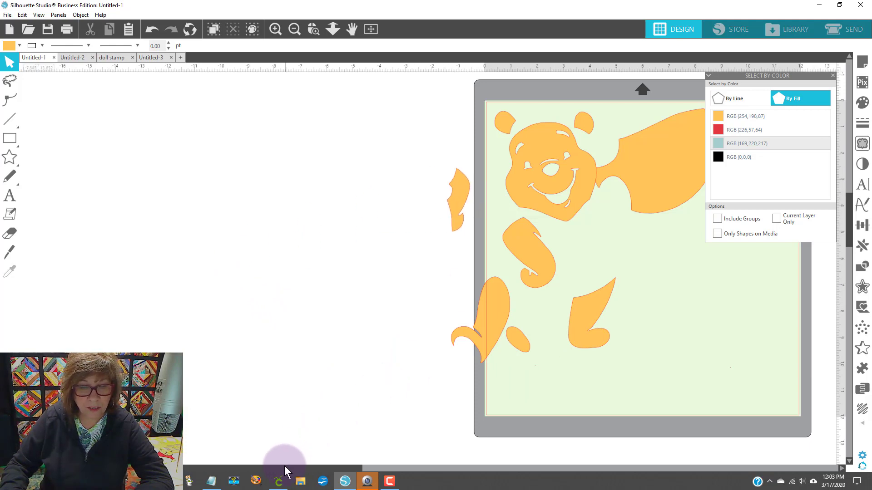
# Separate the yellow body from the head, rotate it clockwise and fit it near the mat's upper edge
pyautogui.moveTo(285, 469); pyautogui.dragTo(362, 468)
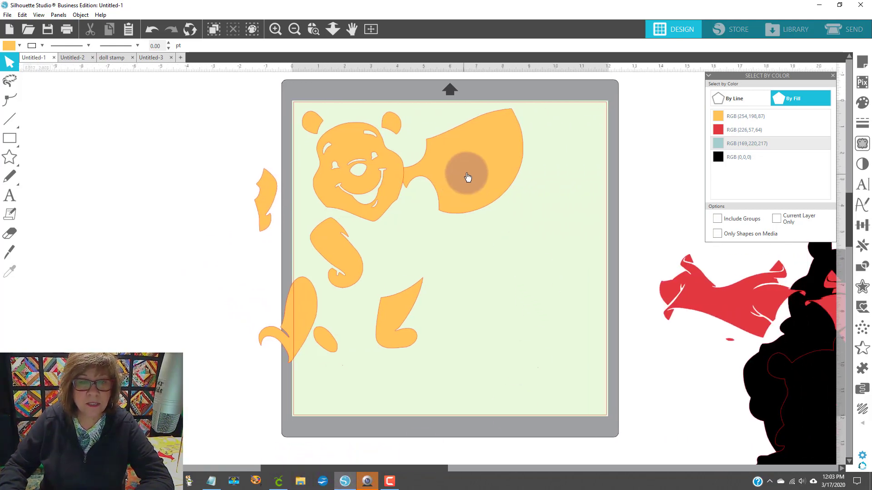
pyautogui.moveTo(468, 177); pyautogui.dragTo(490, 179)
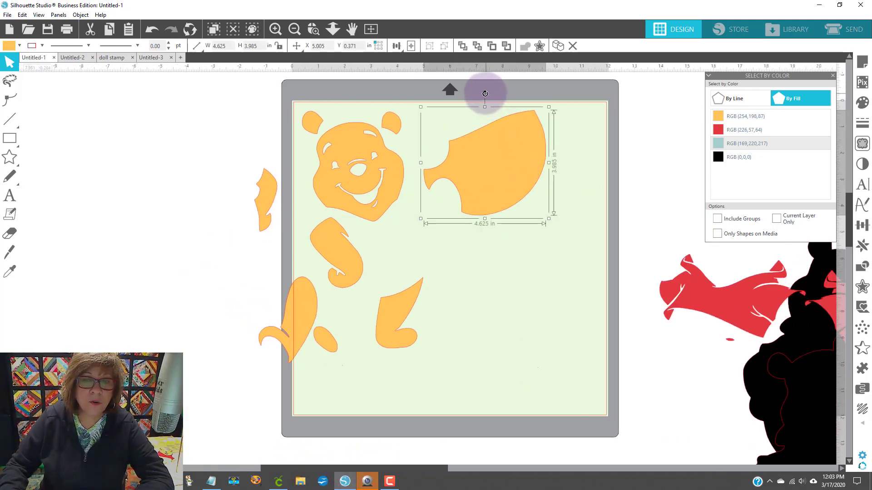
pyautogui.moveTo(485, 94); pyautogui.dragTo(529, 111)
pyautogui.moveTo(472, 179); pyautogui.dragTo(468, 156)
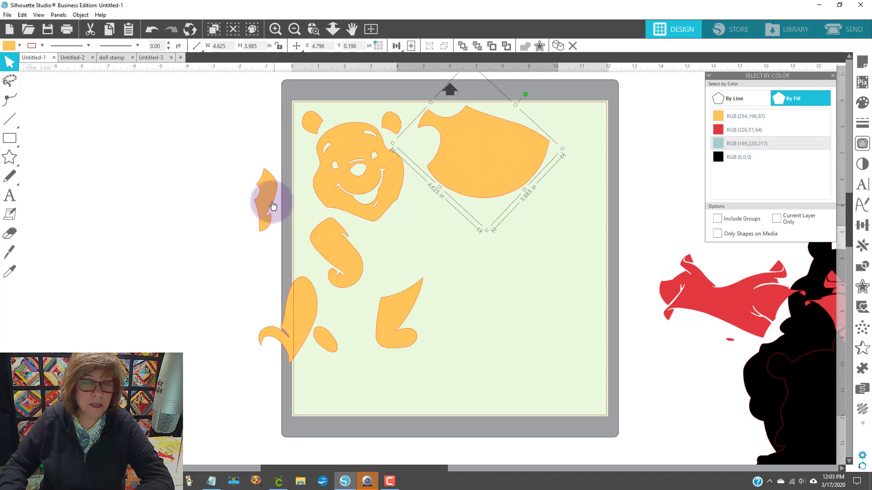
# Place the smaller yellow arm between the head and body, and the larger arm in the mat's upper-right corner
pyautogui.moveTo(273, 205); pyautogui.dragTo(423, 163)
pyautogui.click(599, 198)
pyautogui.moveTo(356, 247); pyautogui.dragTo(592, 138)
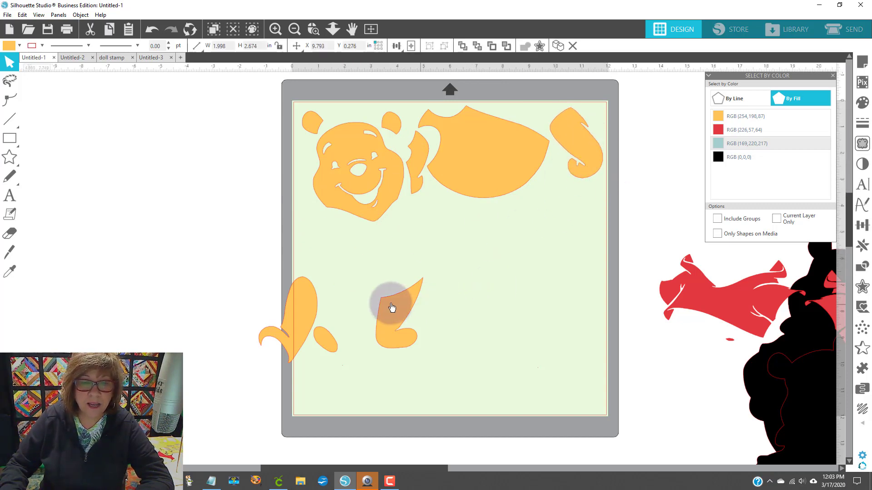
# Move the yellow leg with the full foot below the body's right side, rotate it slightly counter-clockwise and tuck it closer
pyautogui.moveTo(392, 308); pyautogui.dragTo(530, 203)
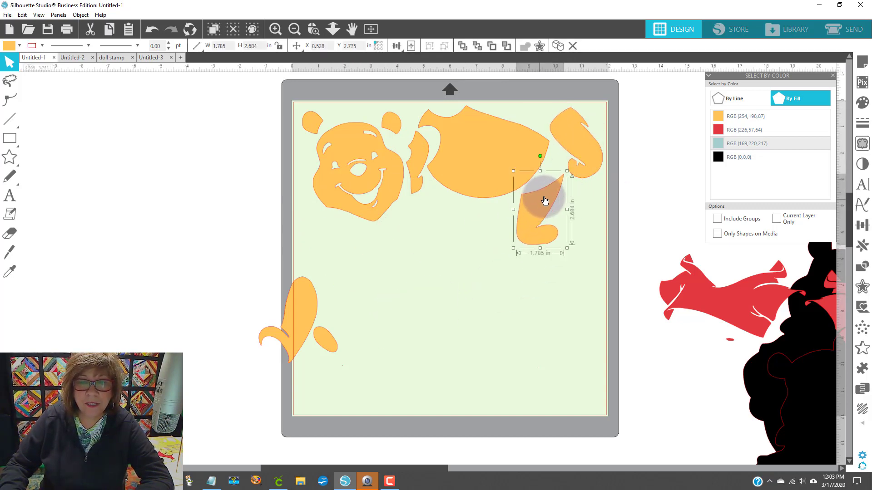
pyautogui.moveTo(536, 162); pyautogui.dragTo(529, 171)
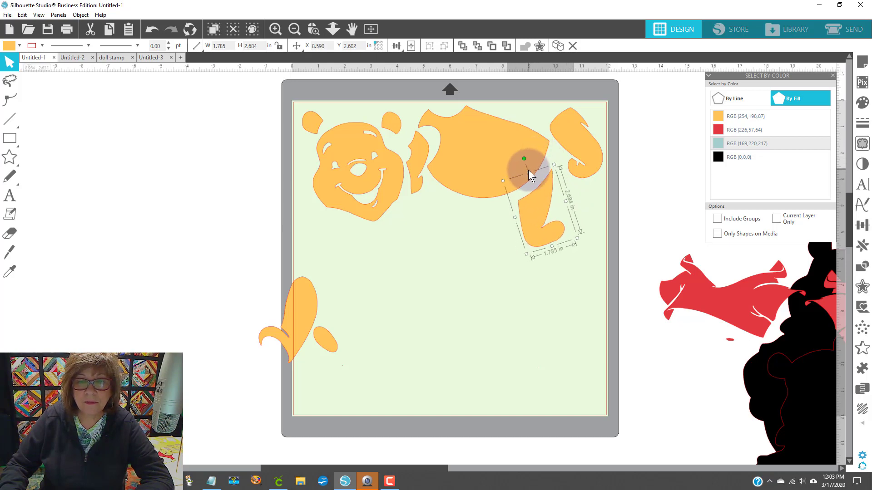
pyautogui.moveTo(554, 203); pyautogui.dragTo(560, 190)
# Rotate the remaining yellow leg to lie lengthwise beneath the body, and place the oval foot pad beside it
pyautogui.moveTo(314, 324); pyautogui.dragTo(481, 244)
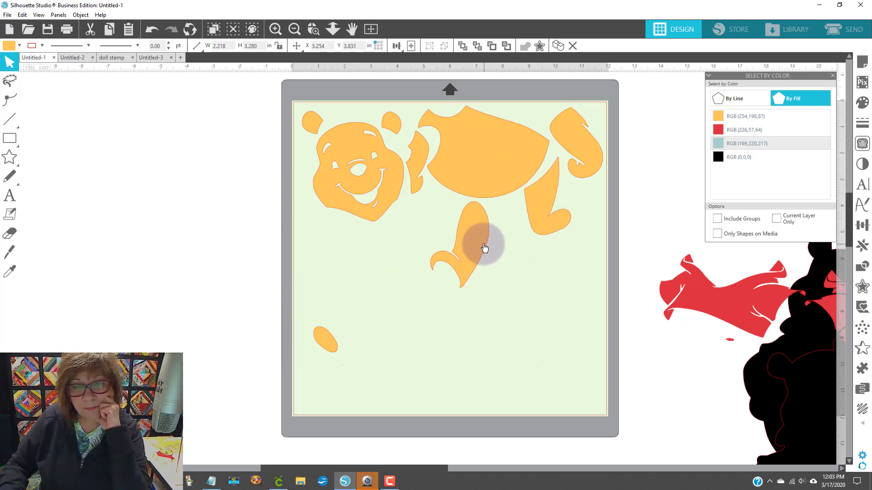
pyautogui.moveTo(460, 183); pyautogui.dragTo(479, 228)
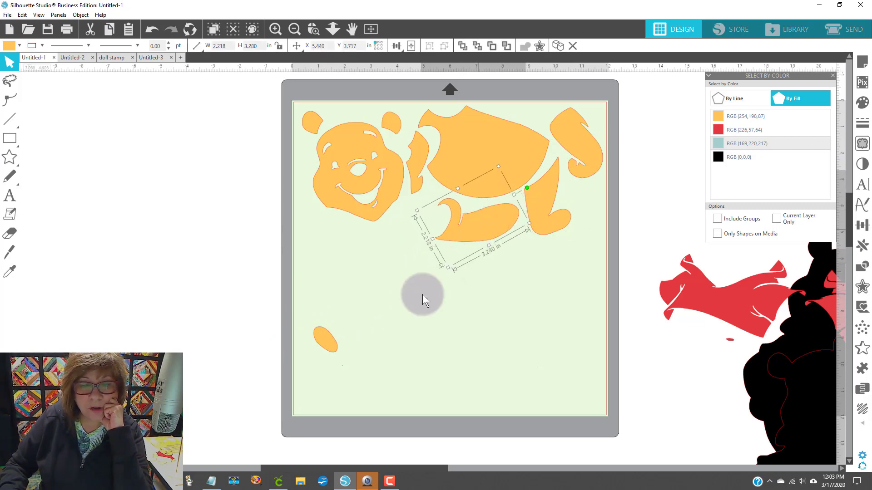
pyautogui.click(333, 347)
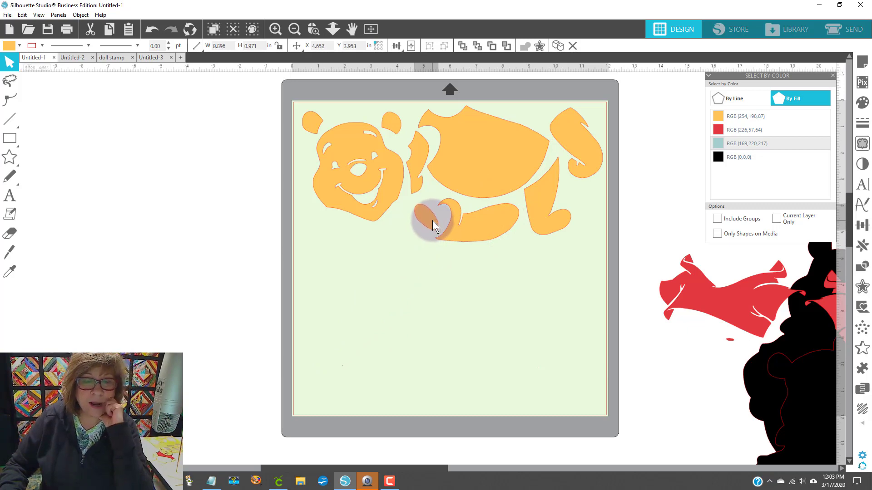
pyautogui.click(350, 385)
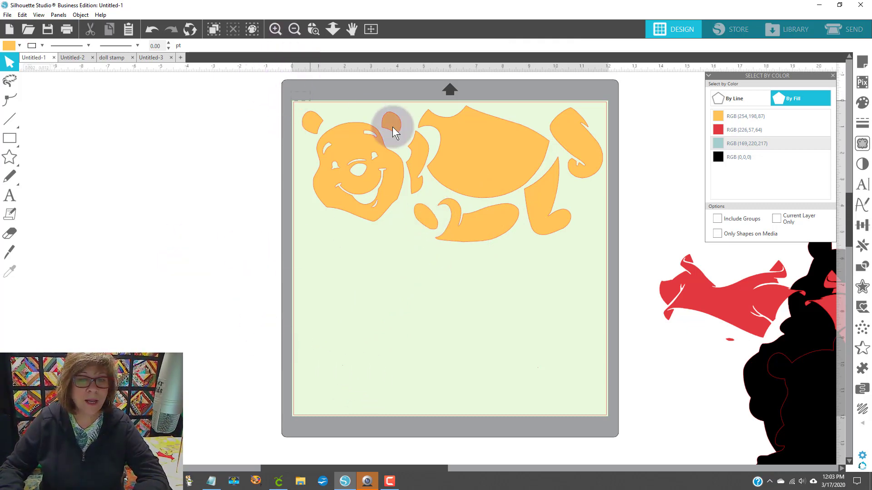
# Copy all the arranged yellow pieces to the lower half of the mat and flip the copy horizontally
pyautogui.moveTo(392, 126); pyautogui.dragTo(646, 279)
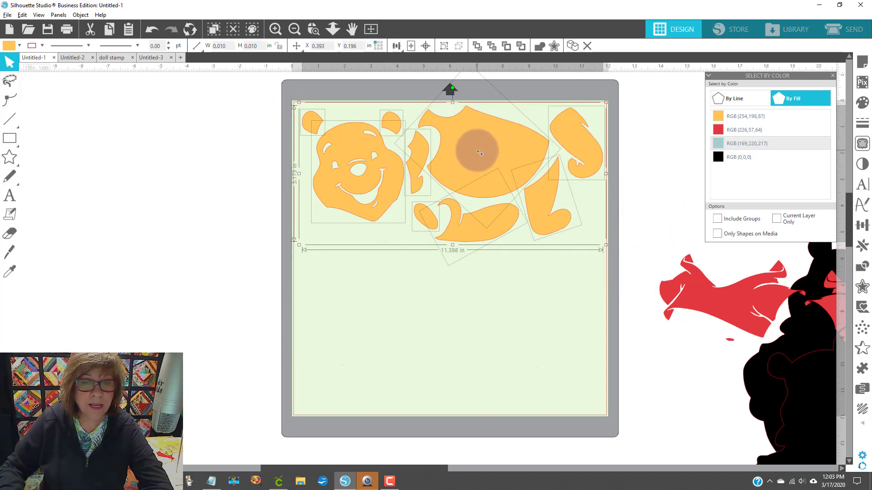
pyautogui.moveTo(477, 177); pyautogui.dragTo(476, 314)
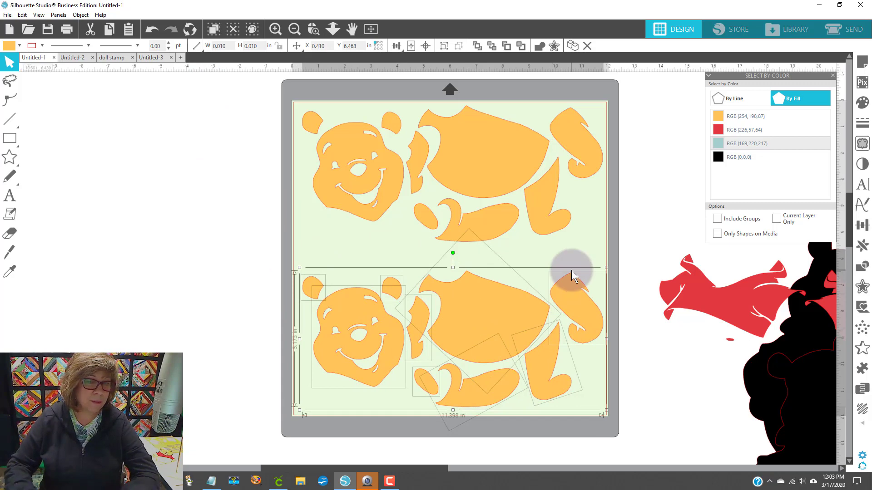
pyautogui.rightClick(481, 314)
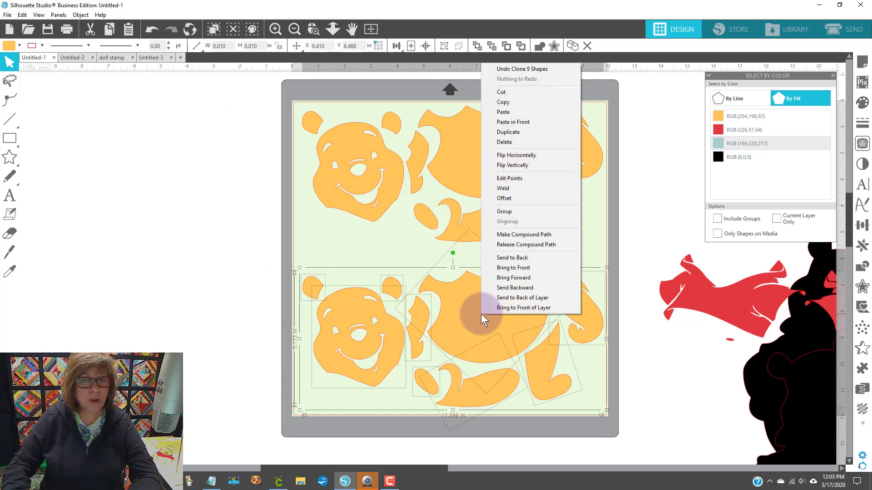
pyautogui.click(513, 155)
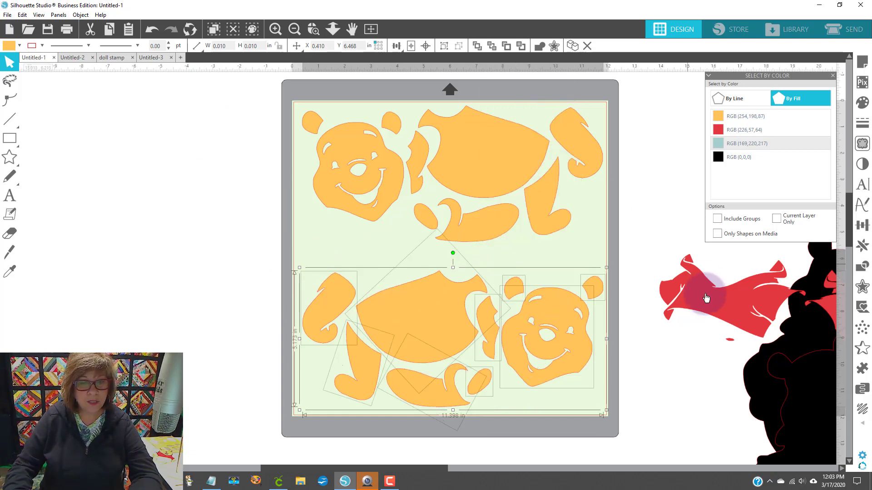
pyautogui.click(439, 280)
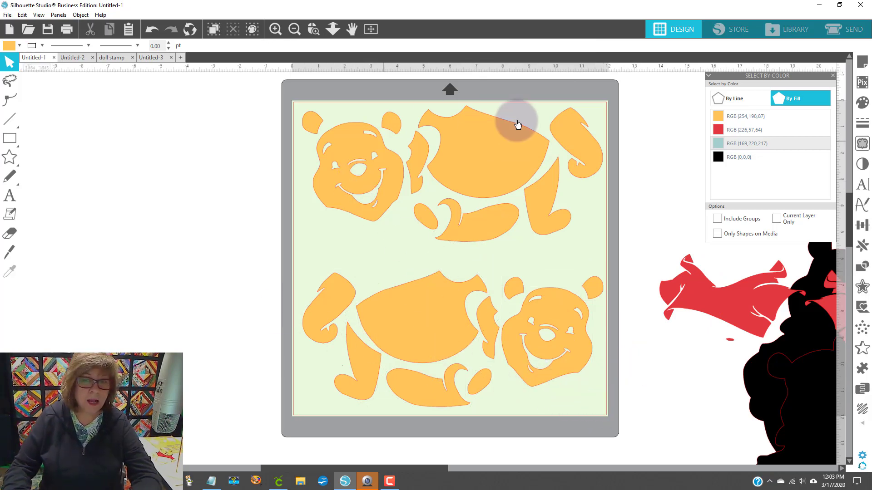
# Check the yellow pieces' cut lines in the send view and return to the design
pyautogui.click(840, 28)
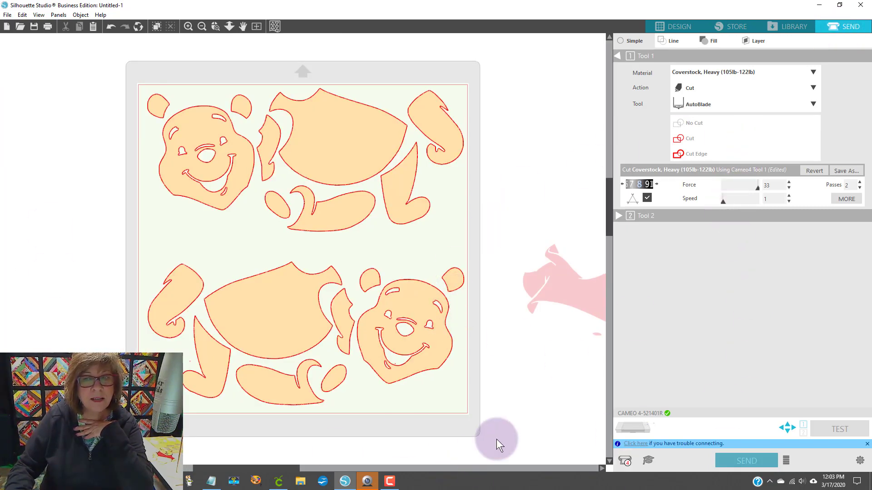
pyautogui.click(681, 27)
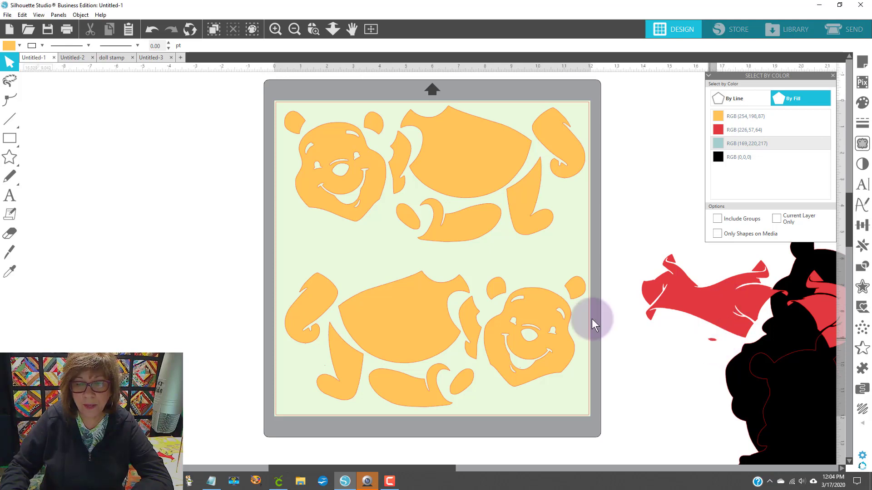
# Move the two red shirts from beside the mat onto the mat, over the arranged yellow pieces
pyautogui.moveTo(669, 285); pyautogui.dragTo(459, 259)
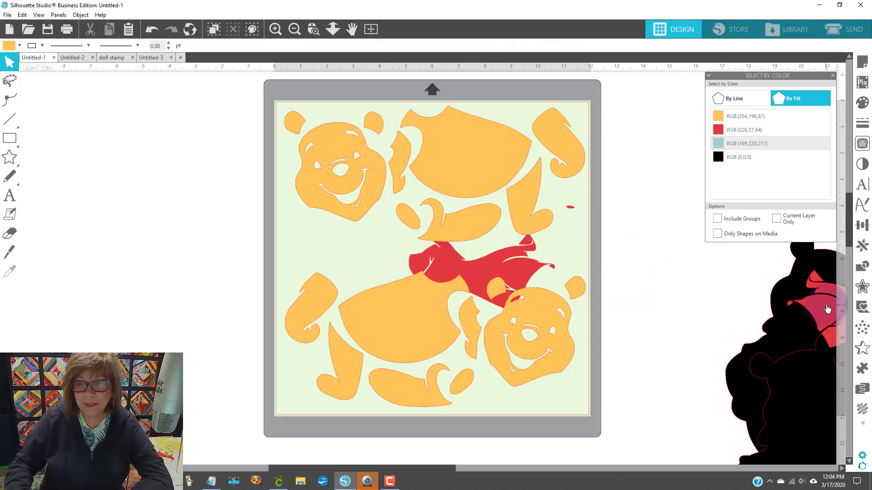
pyautogui.moveTo(818, 318); pyautogui.dragTo(404, 192)
pyautogui.click(367, 479)
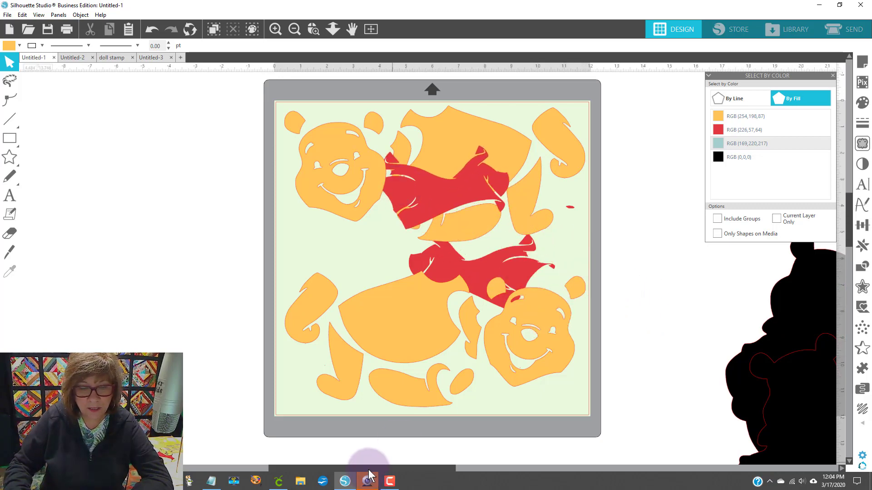
pyautogui.moveTo(380, 469); pyautogui.dragTo(452, 468)
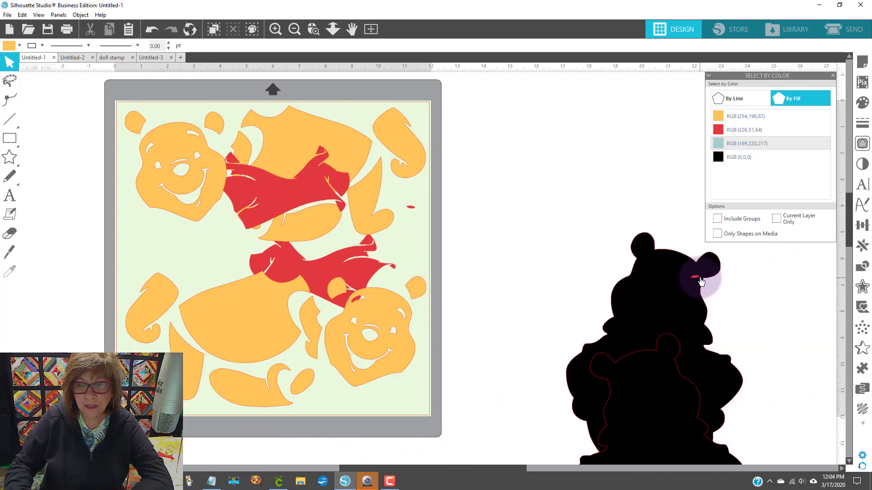
# Move both black Pooh silhouettes and the remaining small red piece onto the mat with the other colours
pyautogui.moveTo(701, 281); pyautogui.dragTo(249, 154)
pyautogui.moveTo(735, 401); pyautogui.dragTo(309, 178)
pyautogui.click(509, 296)
pyautogui.moveTo(688, 271); pyautogui.dragTo(448, 259)
pyautogui.click(448, 258)
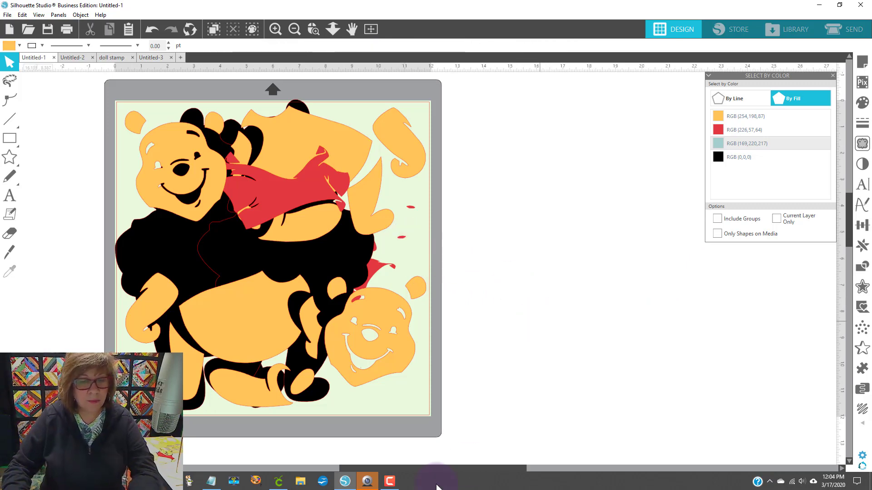
# Pull the outer black silhouette off the mat and place it back nearer the middle, overlapping the other silhouette
pyautogui.moveTo(421, 469); pyautogui.dragTo(380, 467)
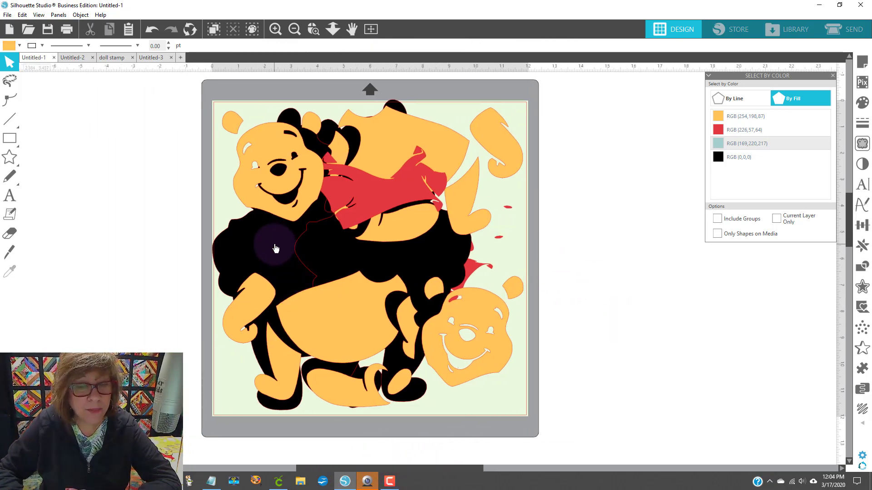
pyautogui.click(293, 247)
pyautogui.moveTo(282, 248); pyautogui.dragTo(617, 250)
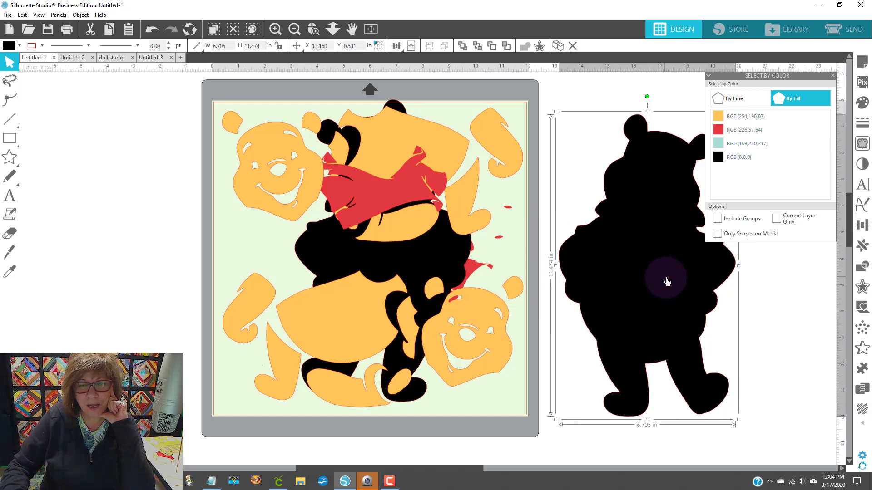
pyautogui.moveTo(674, 281); pyautogui.dragTo(369, 265)
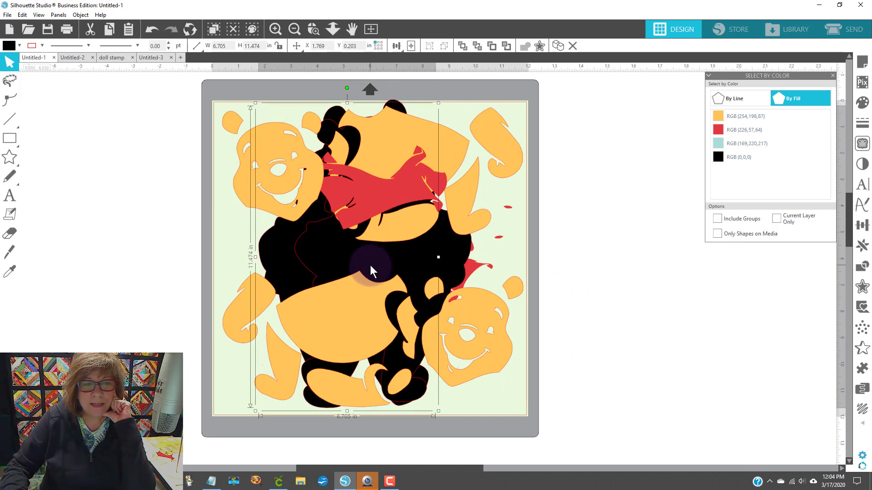
pyautogui.click(195, 88)
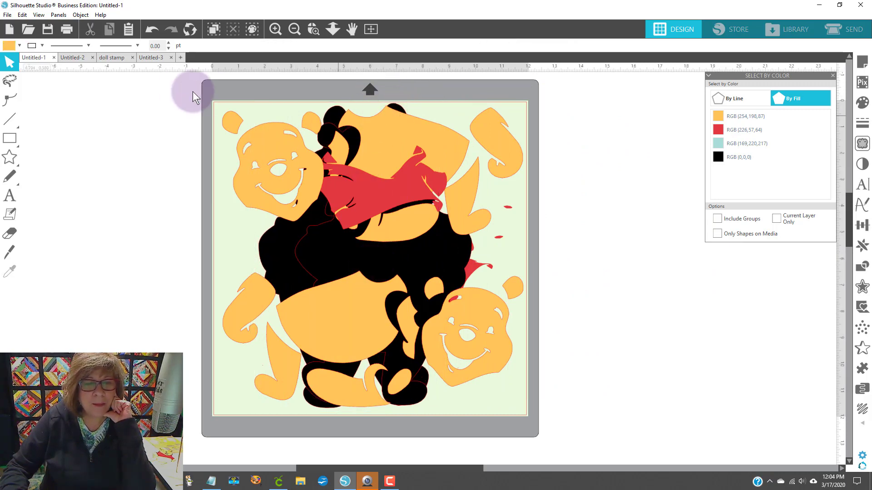
# Select all the yellow, red and black pieces on the mat and group them together
pyautogui.moveTo(293, 149); pyautogui.dragTo(551, 323)
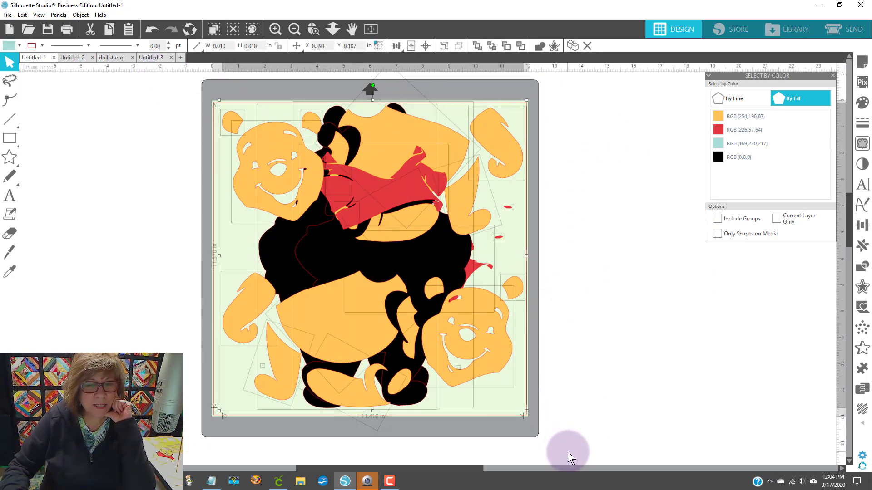
pyautogui.click(455, 340)
pyautogui.click(179, 168)
pyautogui.click(300, 193)
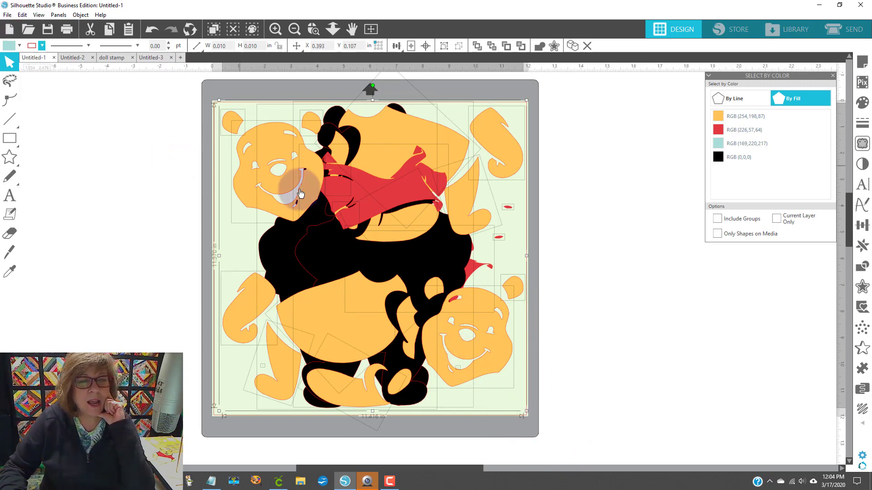
pyautogui.rightClick(316, 215)
pyautogui.click(355, 364)
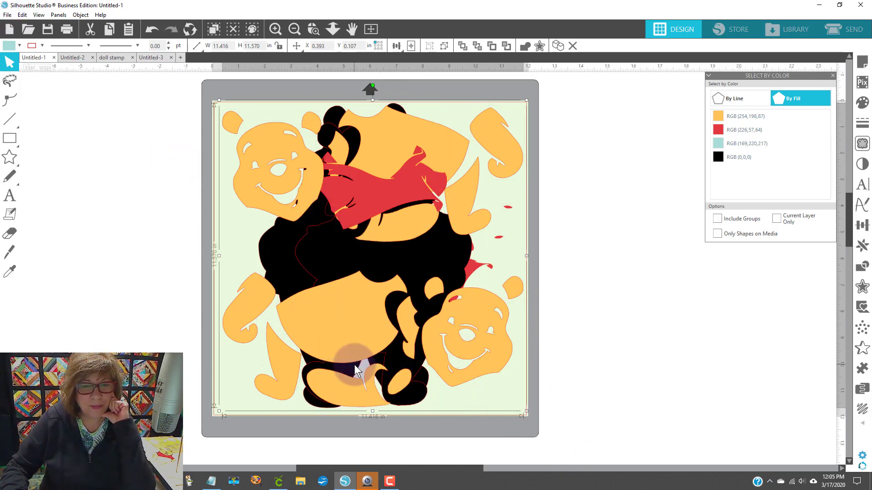
# Open the Save As choices for the grouped design
pyautogui.click(6, 15)
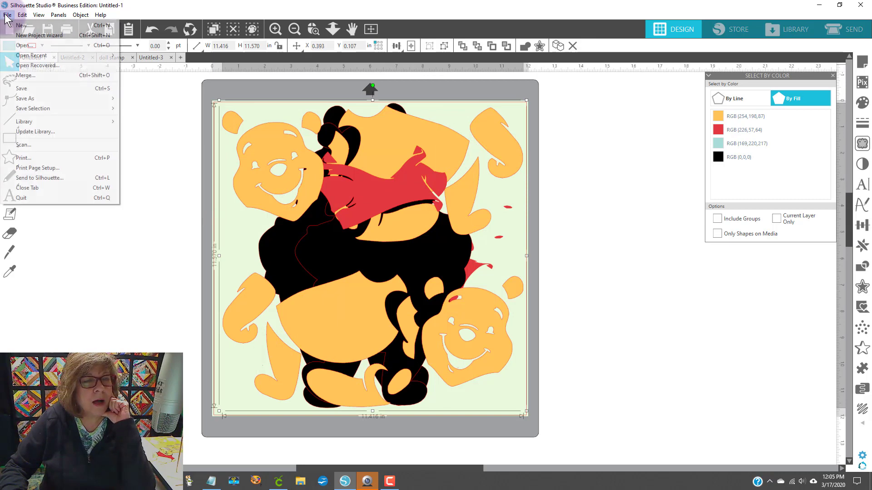
pyautogui.click(37, 100)
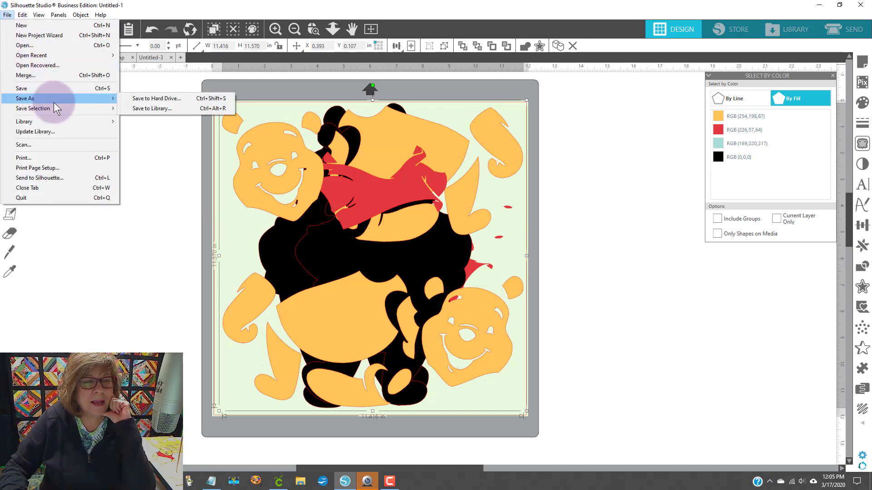
pyautogui.click(162, 99)
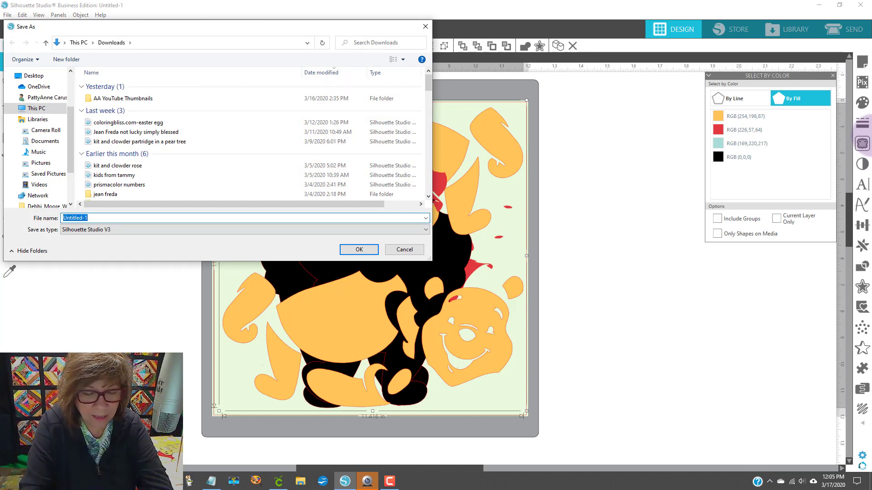
pyautogui.write('11')
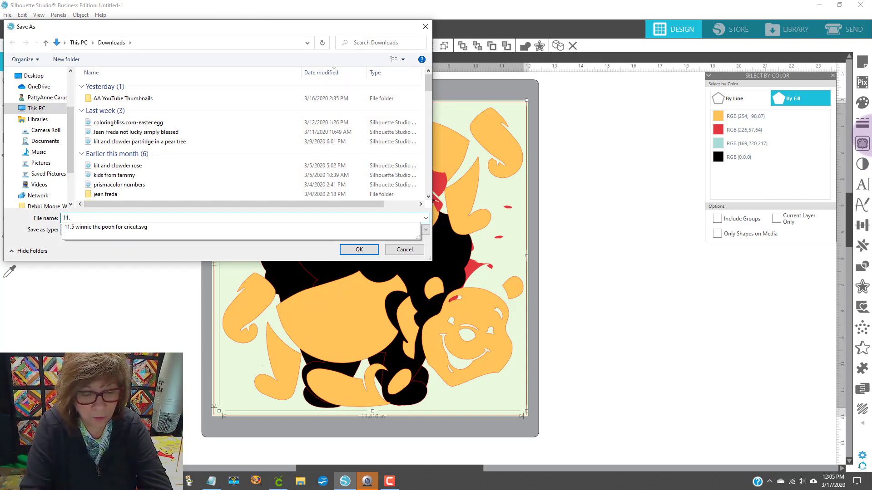
pyautogui.write('.474 winnie for Cricut')
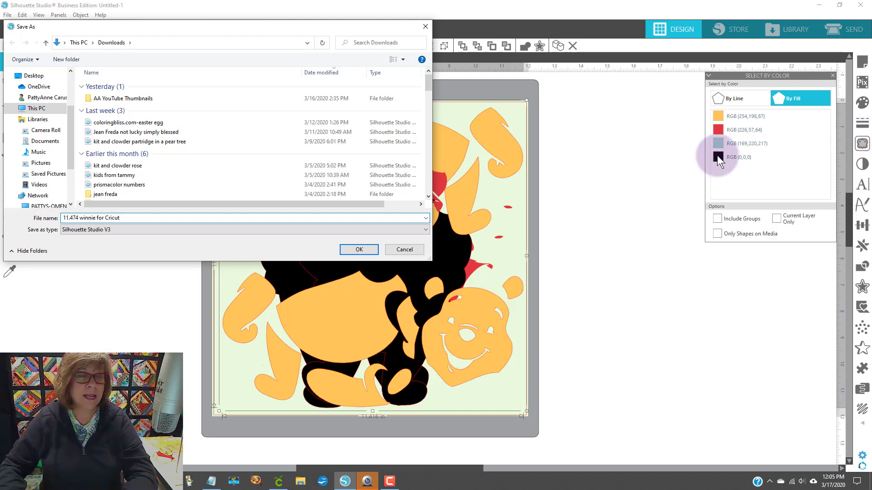
pyautogui.click(90, 232)
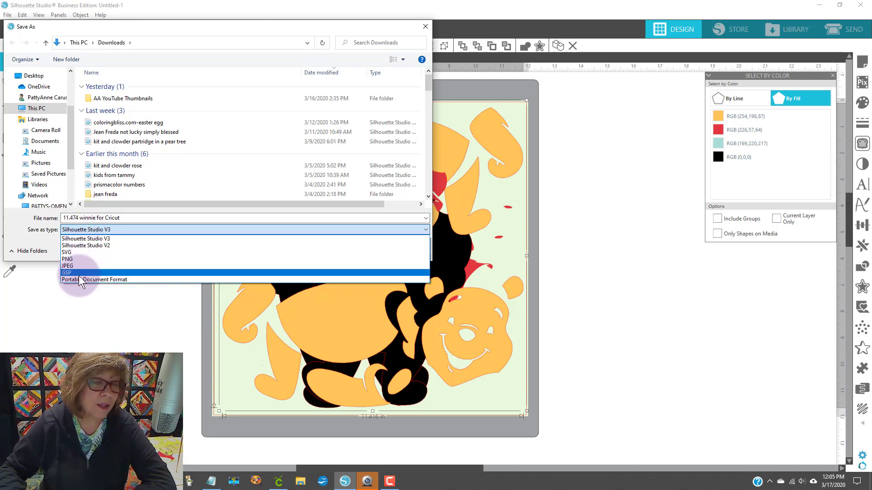
pyautogui.click(428, 27)
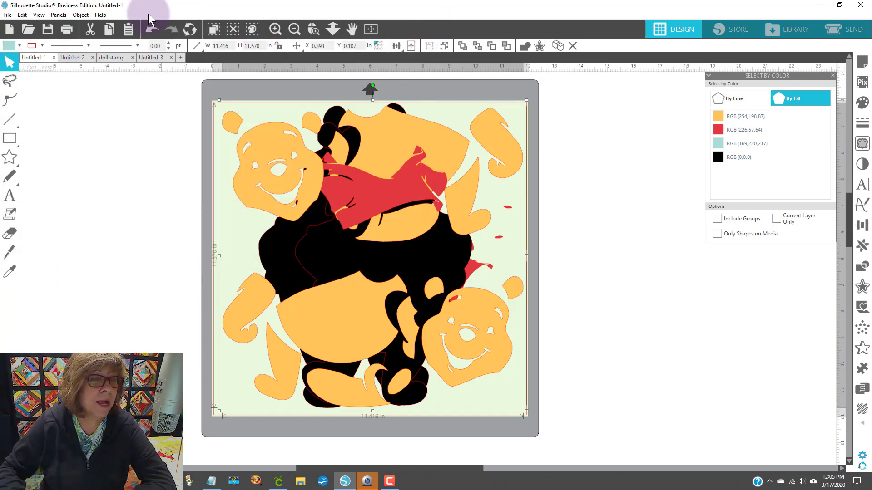
# Switch the software view to Standard Edition
pyautogui.click(101, 15)
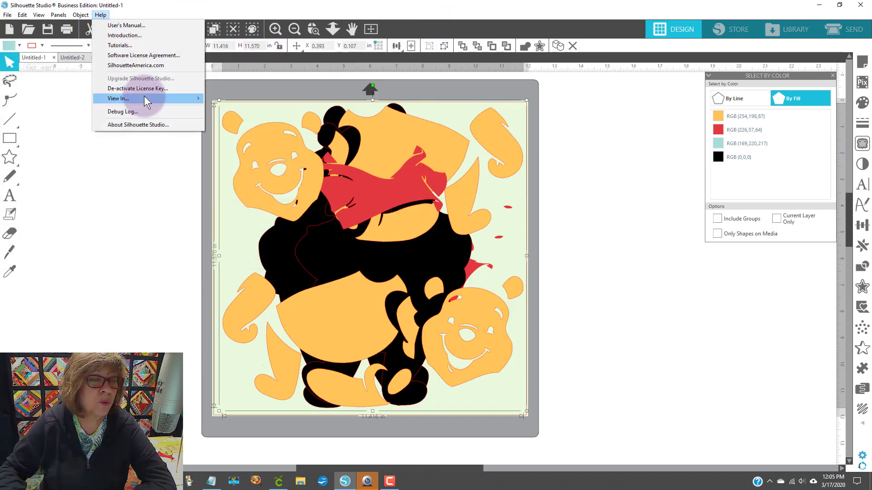
pyautogui.moveTo(136, 98)
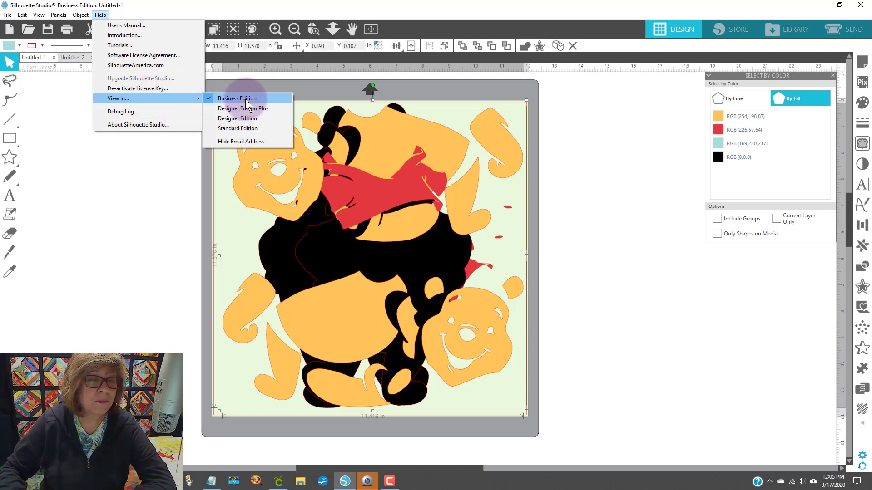
pyautogui.click(241, 128)
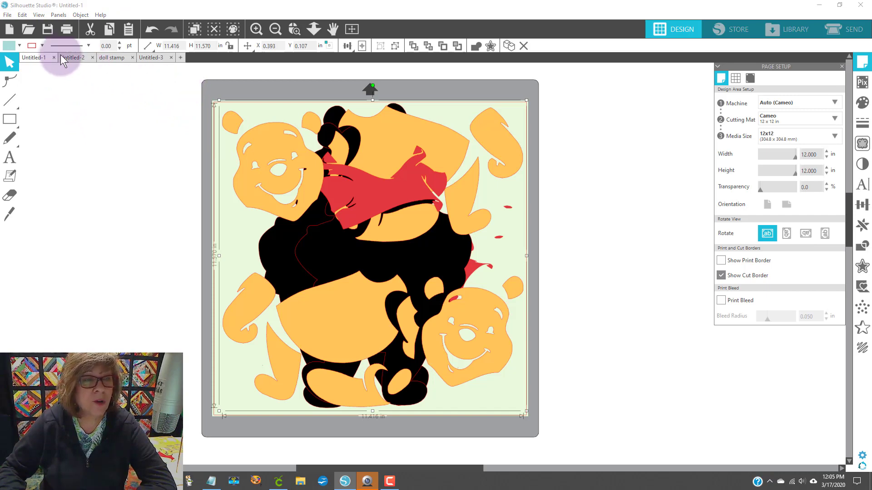
# Check which file types Standard Edition offers for saving the selection to the hard drive, and close the save dialog without saving
pyautogui.click(8, 14)
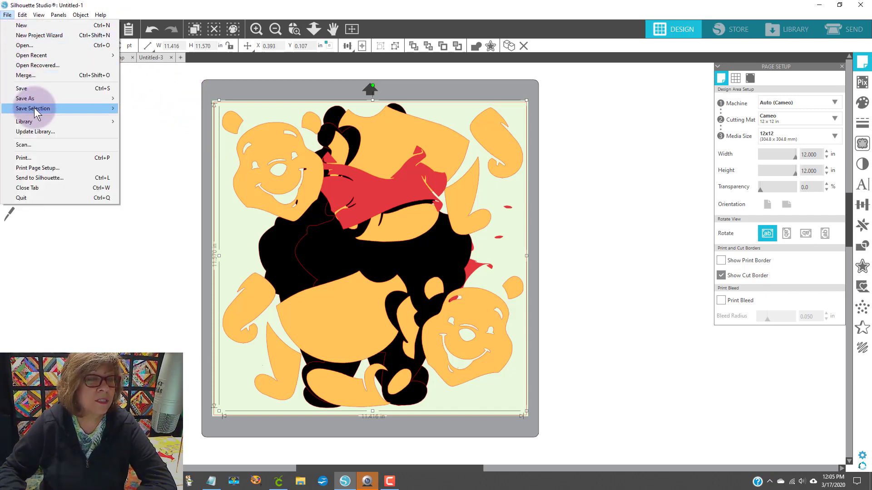
pyautogui.moveTo(34, 109)
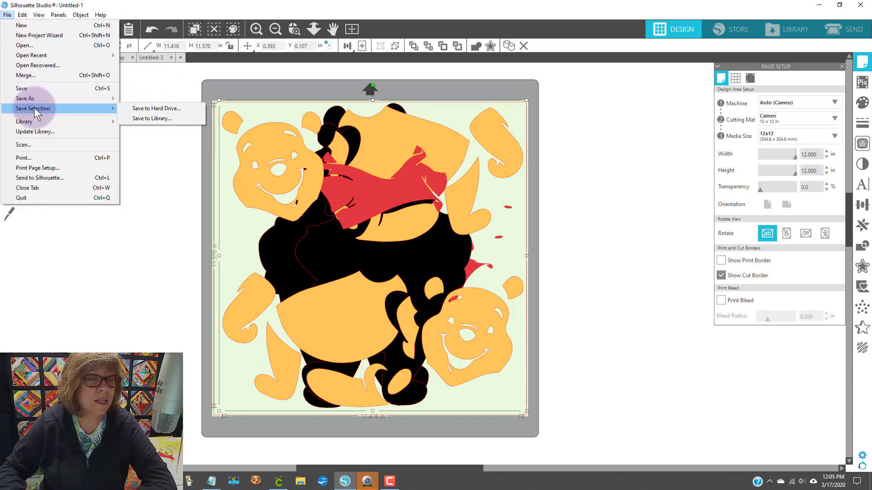
pyautogui.click(197, 107)
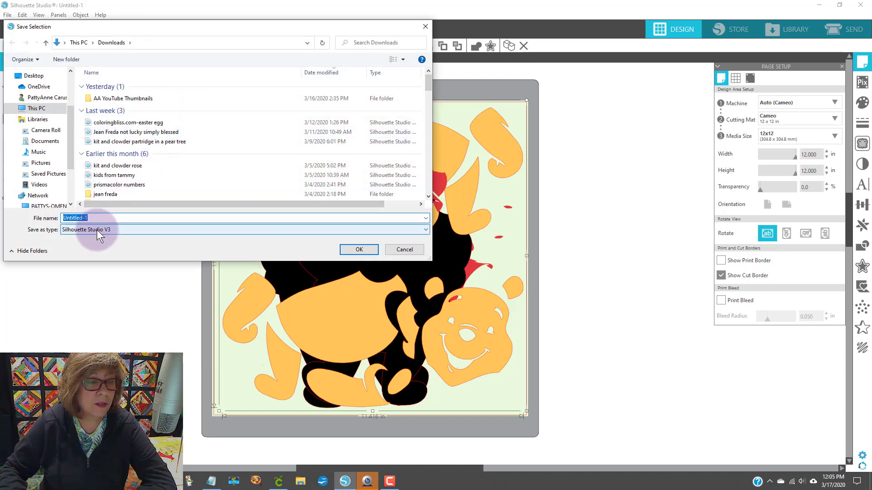
pyautogui.click(97, 230)
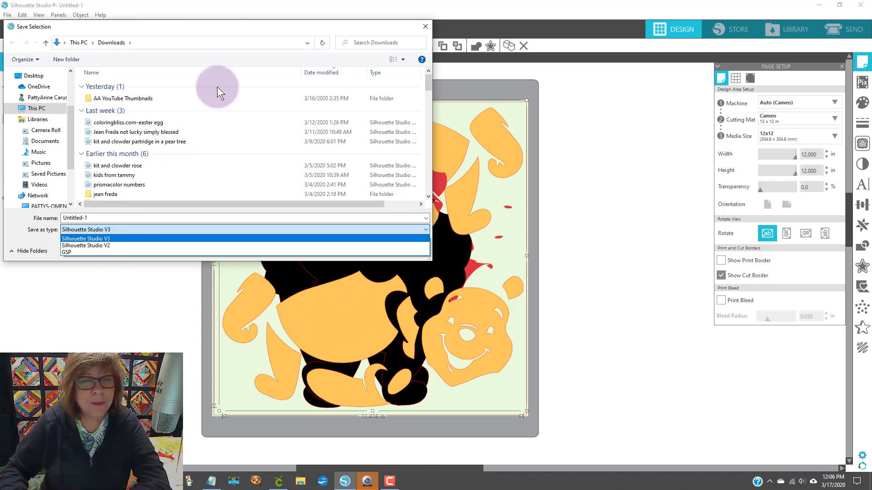
pyautogui.click(426, 28)
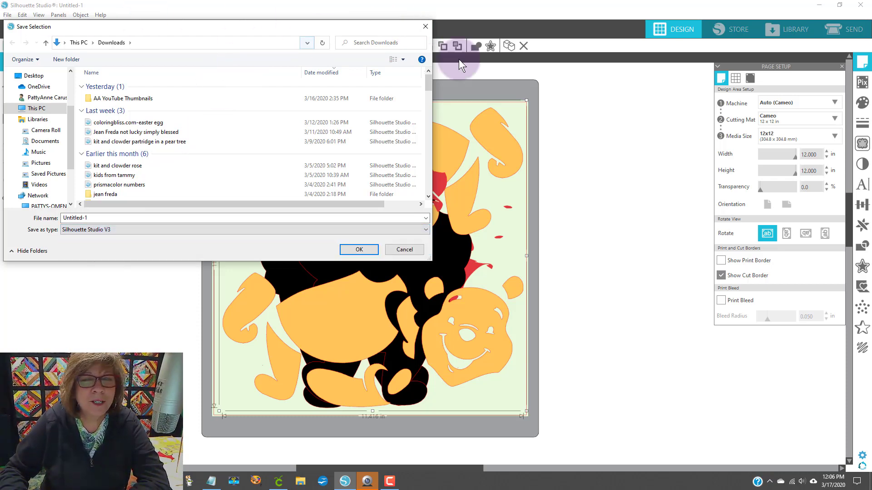
pyautogui.click(425, 25)
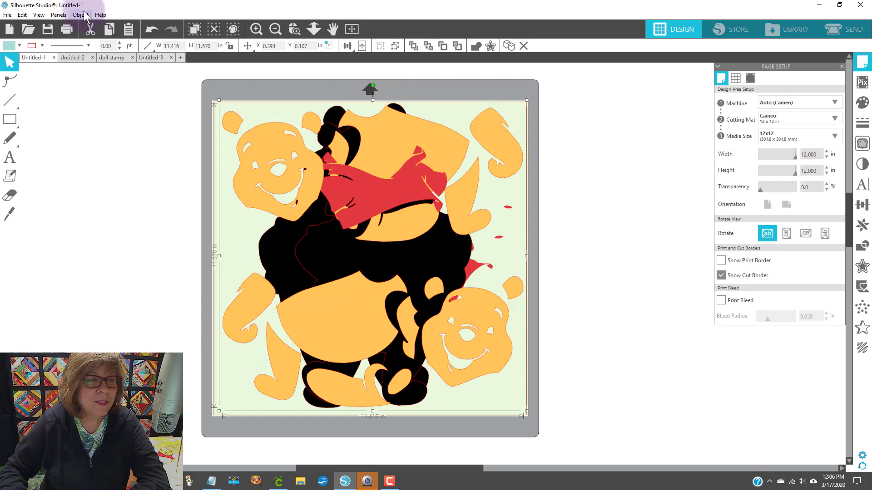
# Switch the software view back to Business Edition
pyautogui.click(101, 14)
pyautogui.moveTo(138, 99)
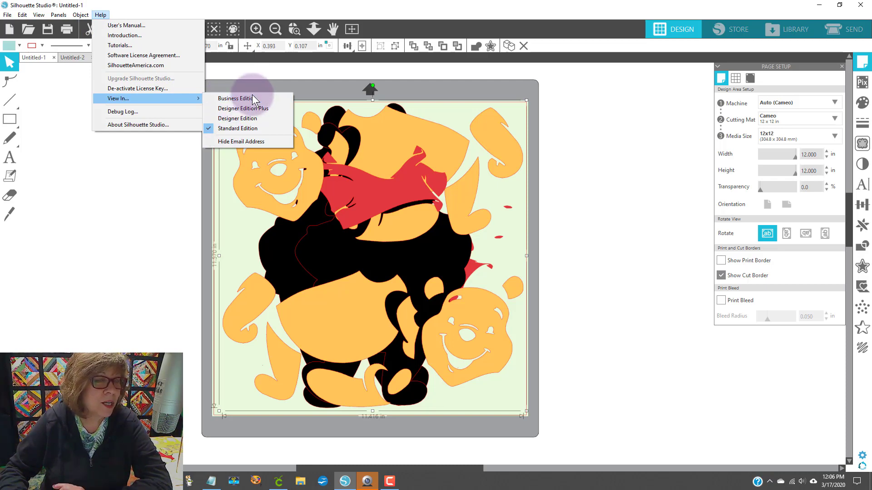
pyautogui.click(274, 98)
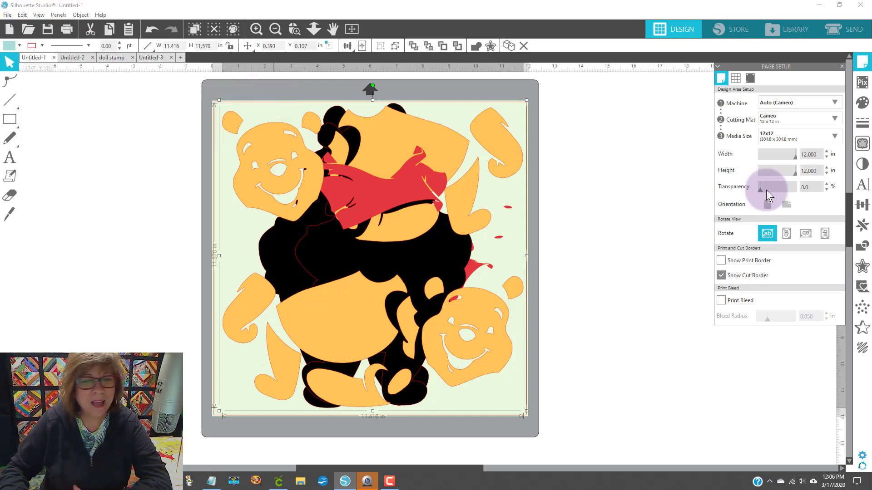
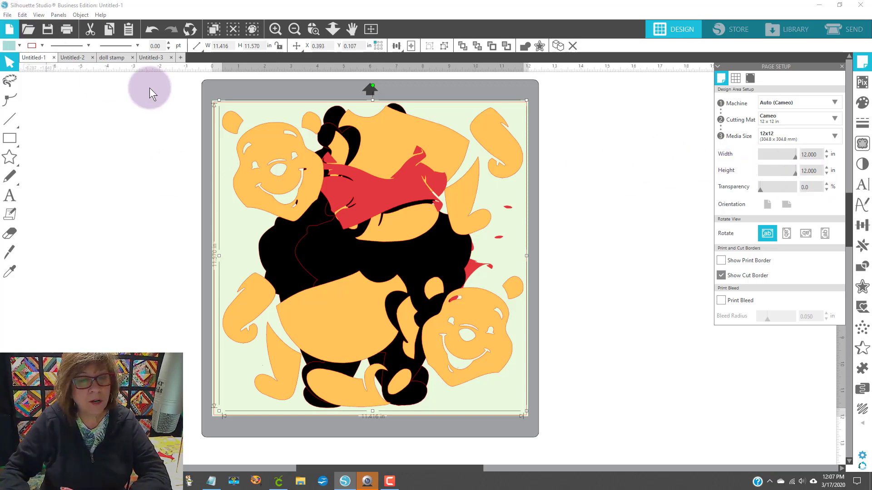
# Save the selected design to the hard drive's Downloads folder as an SVG named "11.474 winnie for cricut"
pyautogui.click(6, 15)
pyautogui.moveTo(63, 106)
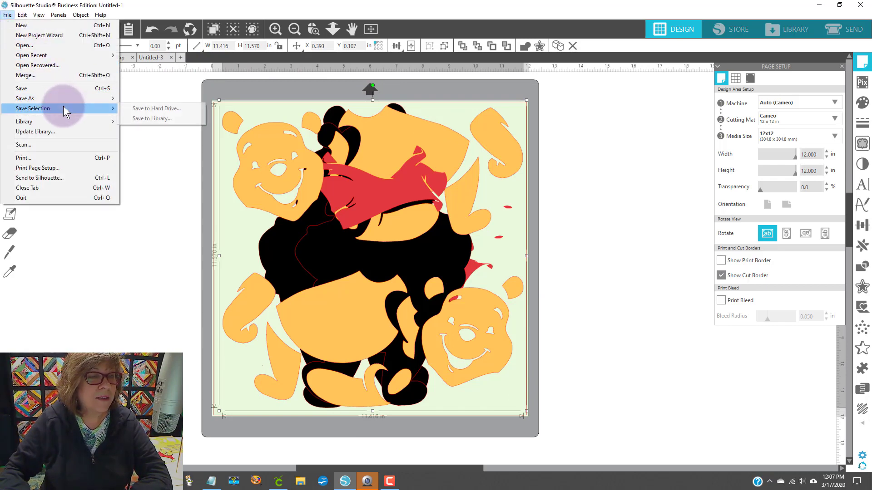
pyautogui.click(173, 106)
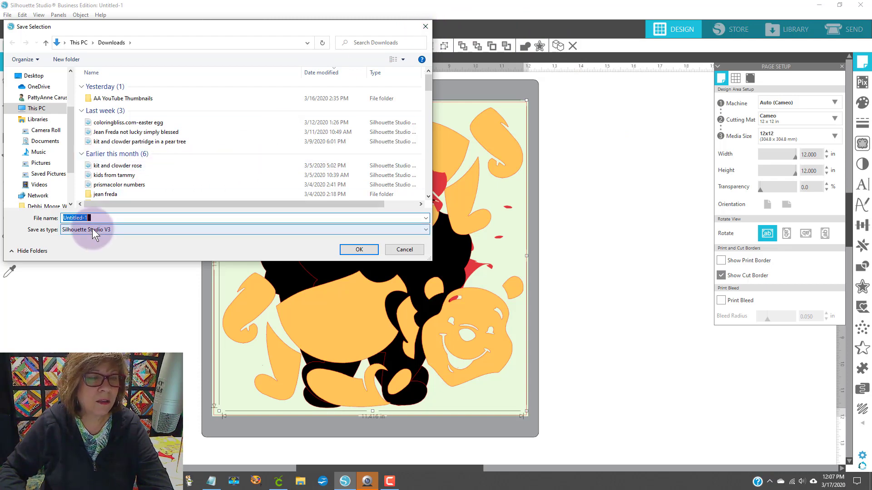
pyautogui.write('11.')
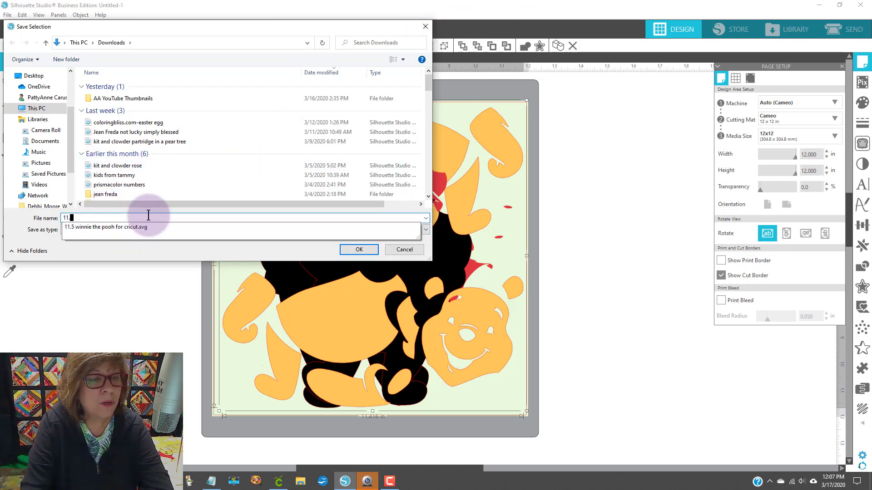
pyautogui.write('474')
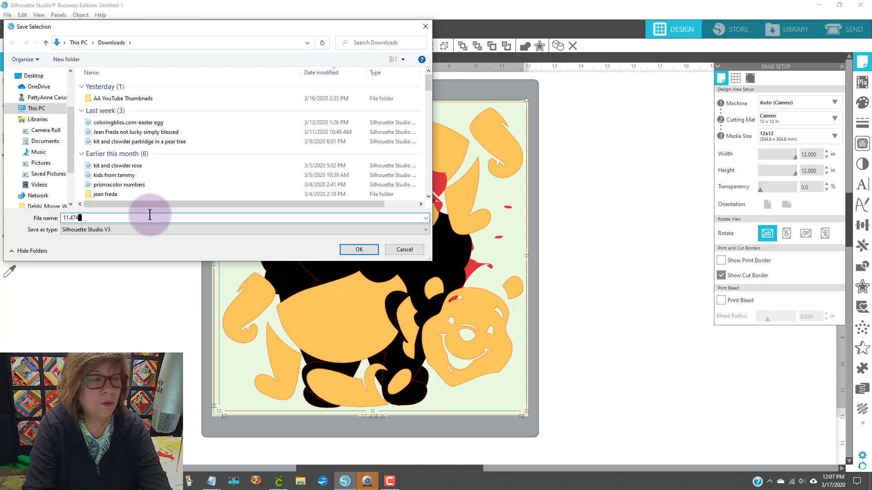
pyautogui.write(' s')
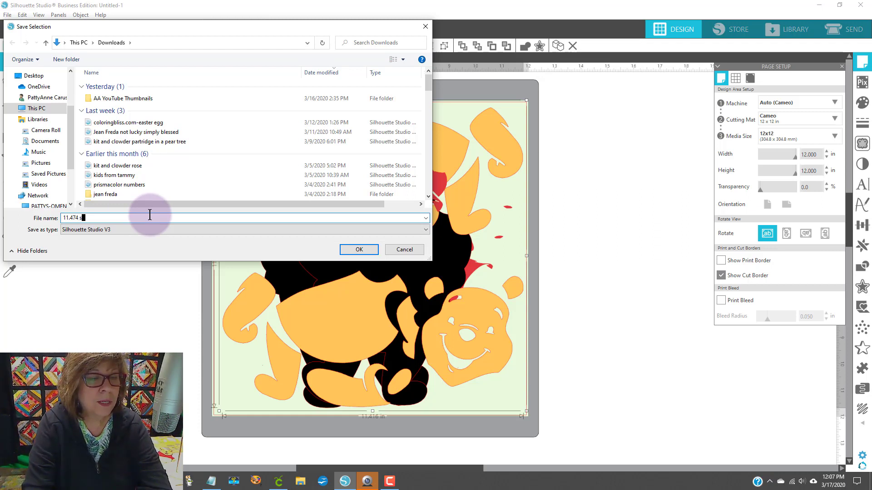
pyautogui.press('BackSpace')
pyautogui.write('winnie ')
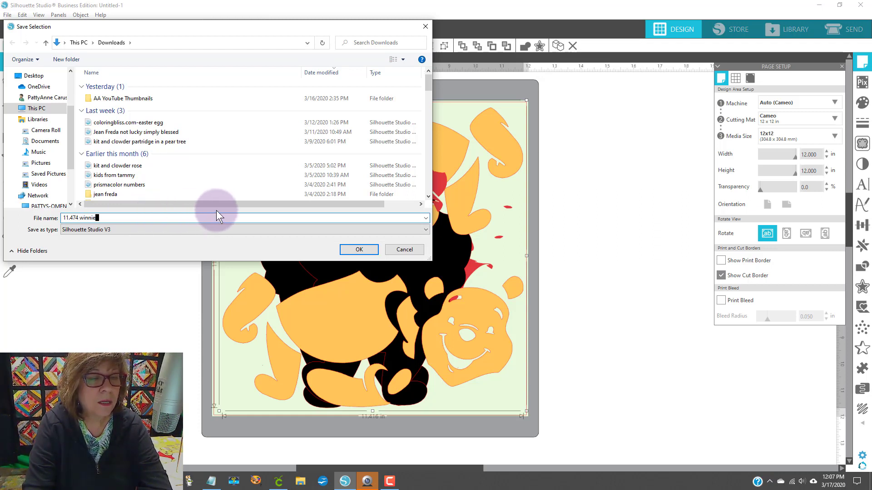
pyautogui.write('for cricut')
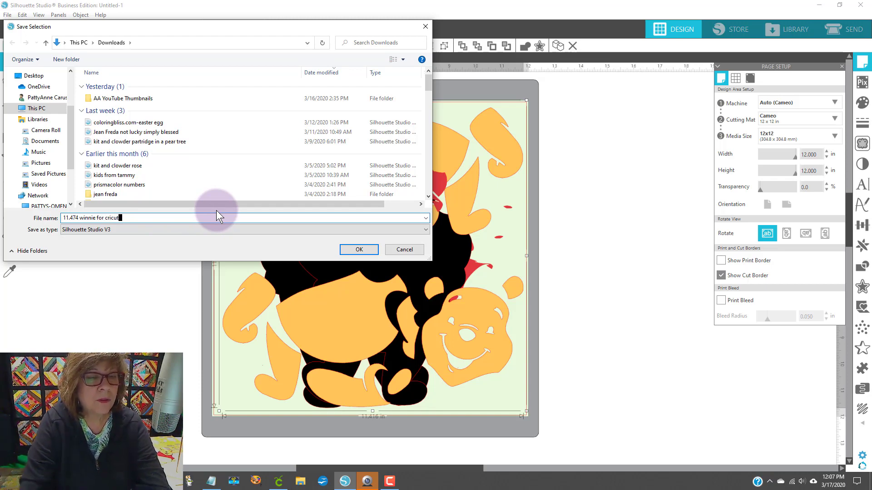
pyautogui.click(94, 229)
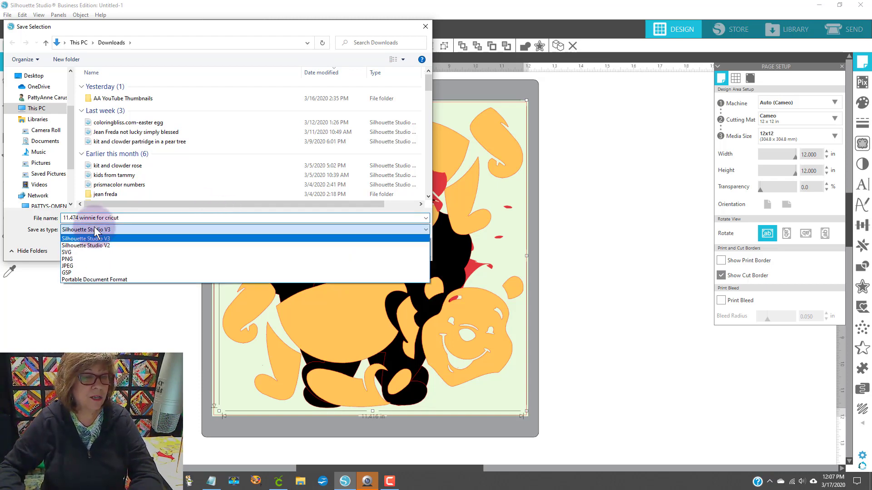
pyautogui.click(83, 253)
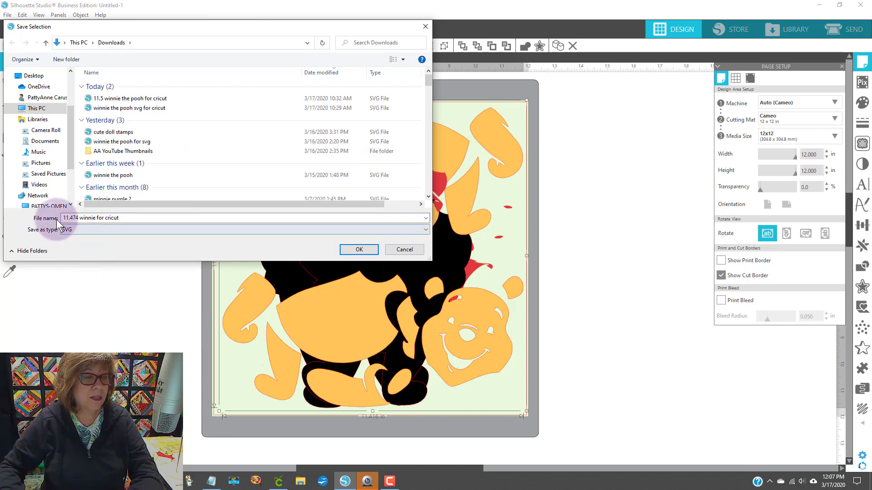
pyautogui.click(359, 249)
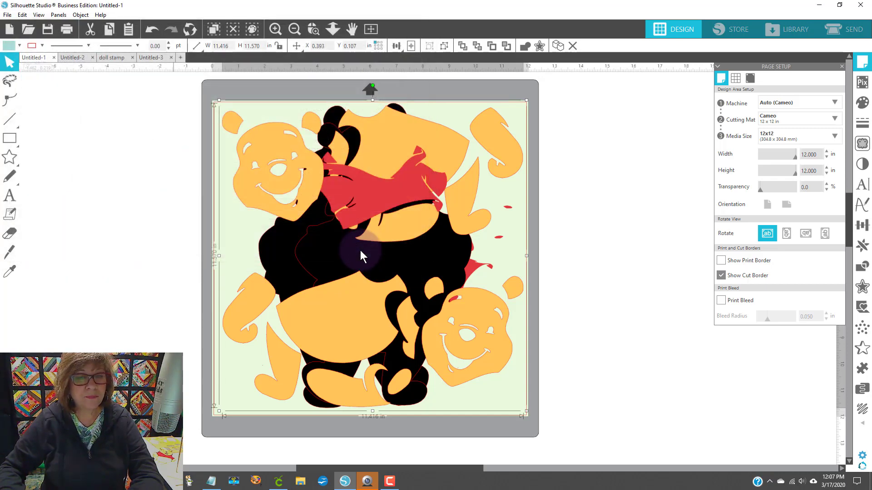
# Send the selected Pooh design to the back and deselect it
pyautogui.rightClick(336, 255)
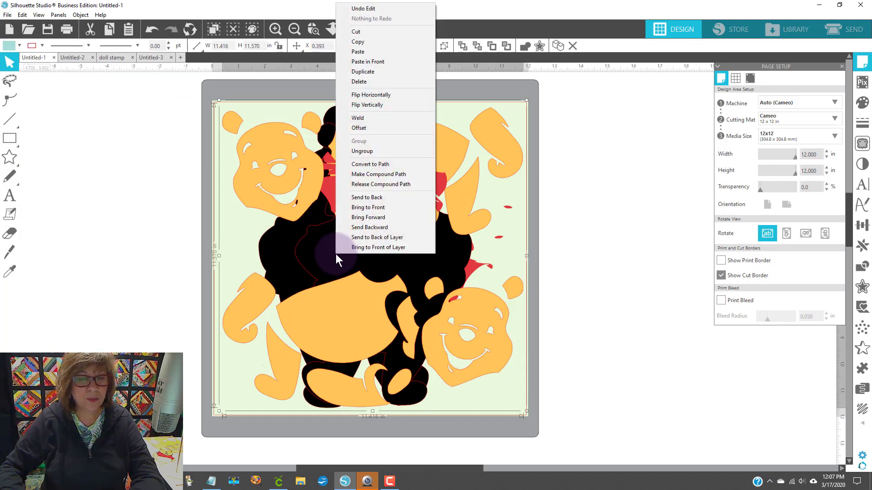
pyautogui.click(359, 197)
pyautogui.click(585, 273)
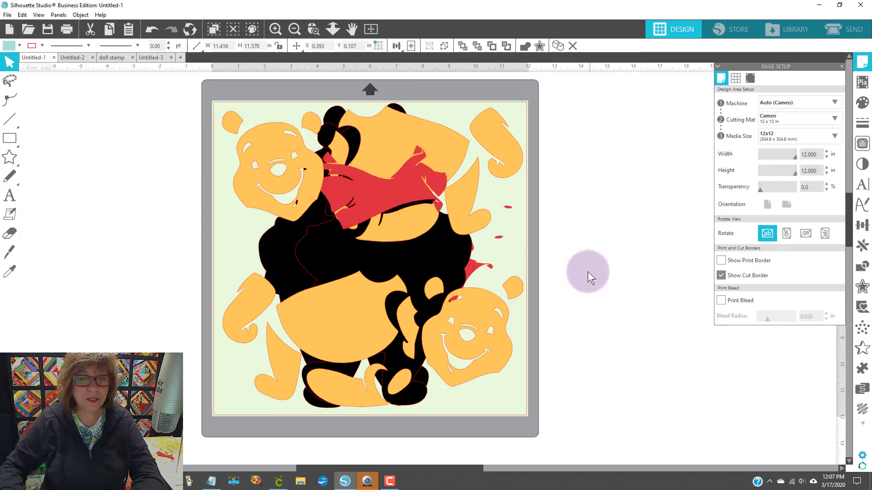
# Move a black Pooh silhouette off the mat to check its height, and move it back over the design
pyautogui.moveTo(337, 259); pyautogui.dragTo(39, 242)
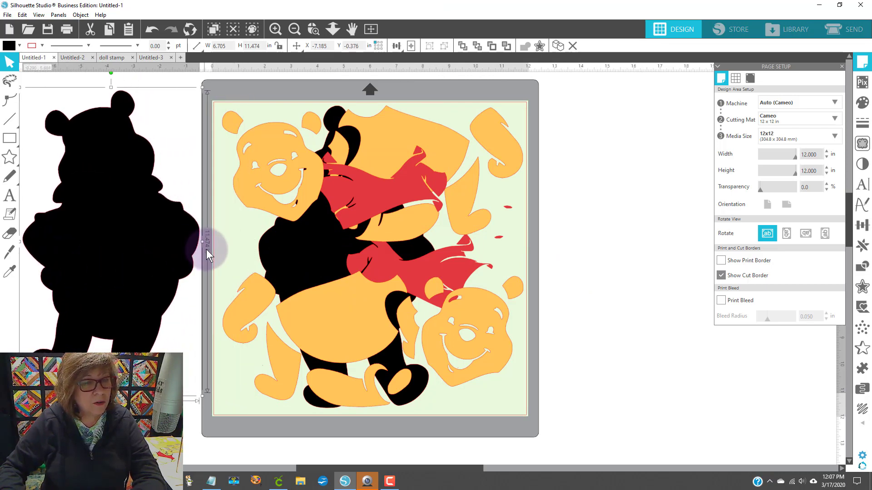
pyautogui.moveTo(121, 279); pyautogui.dragTo(360, 290)
# Switch to Cricut Design Space and start a new project, replacing the unsaved one on the canvas
pyautogui.click(278, 481)
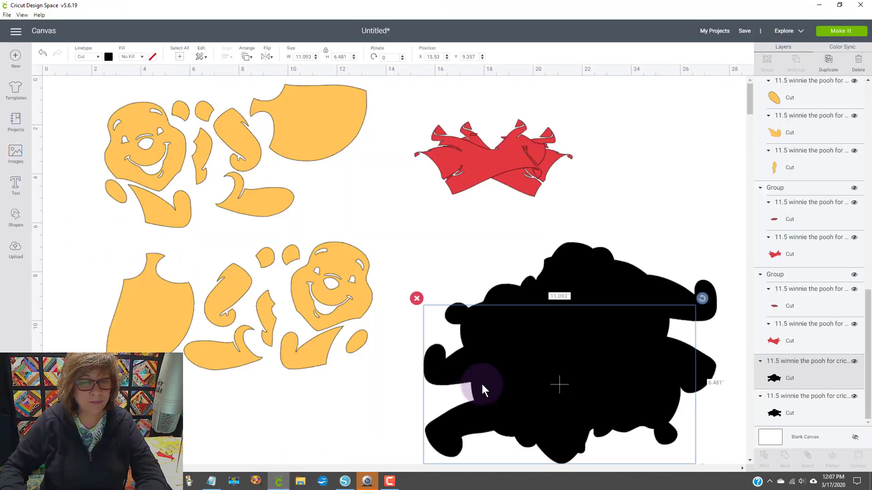
pyautogui.click(15, 56)
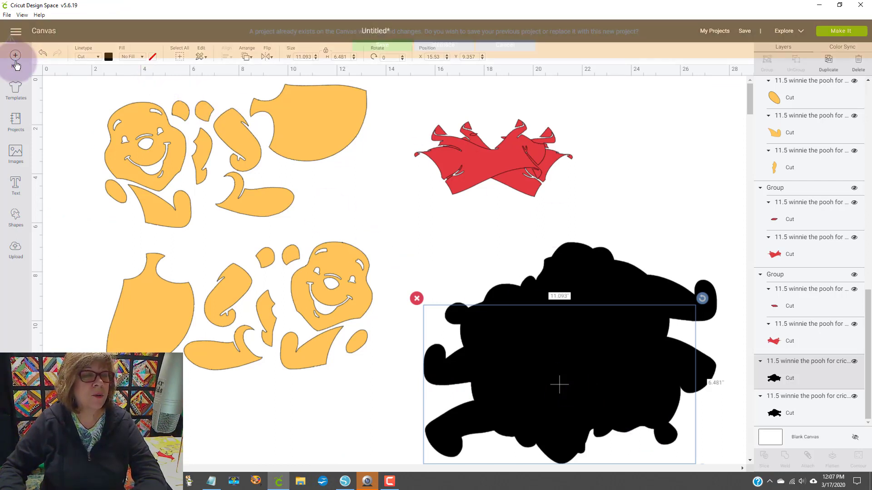
pyautogui.click(438, 45)
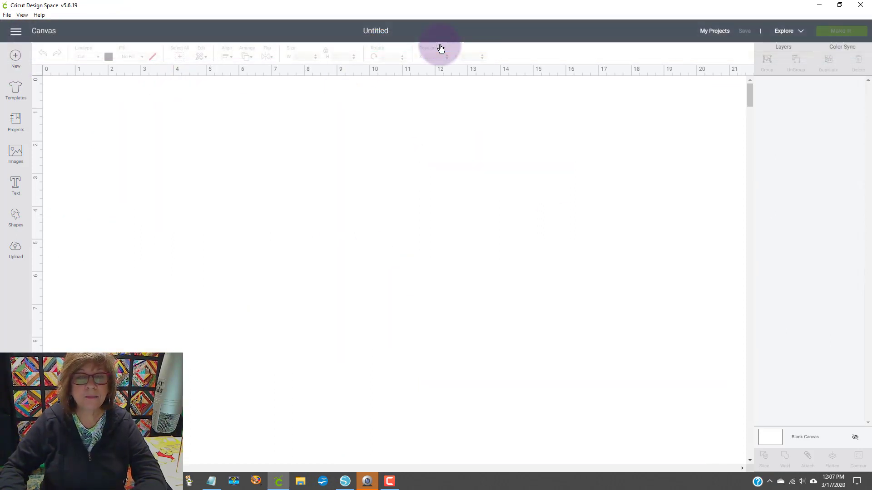
# Upload the SVG "11.474 winnie for cricut" from Downloads, save it to the uploaded images, and insert it on the canvas
pyautogui.click(15, 248)
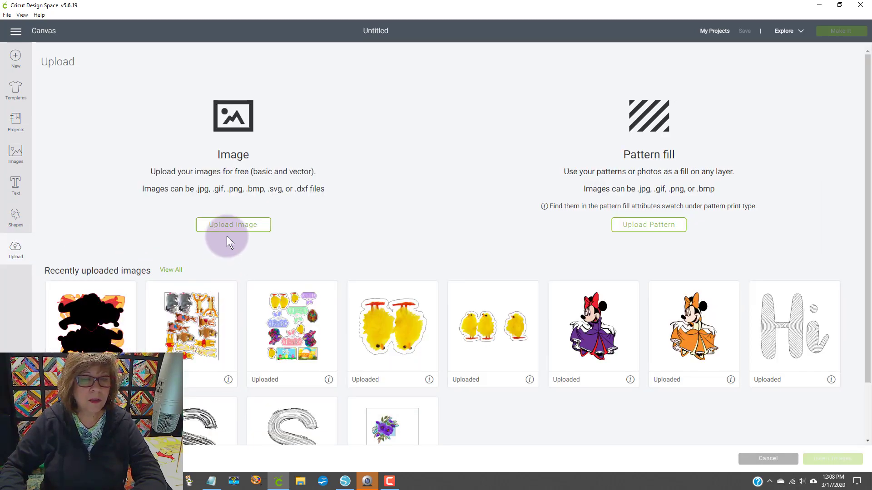
pyautogui.click(229, 233)
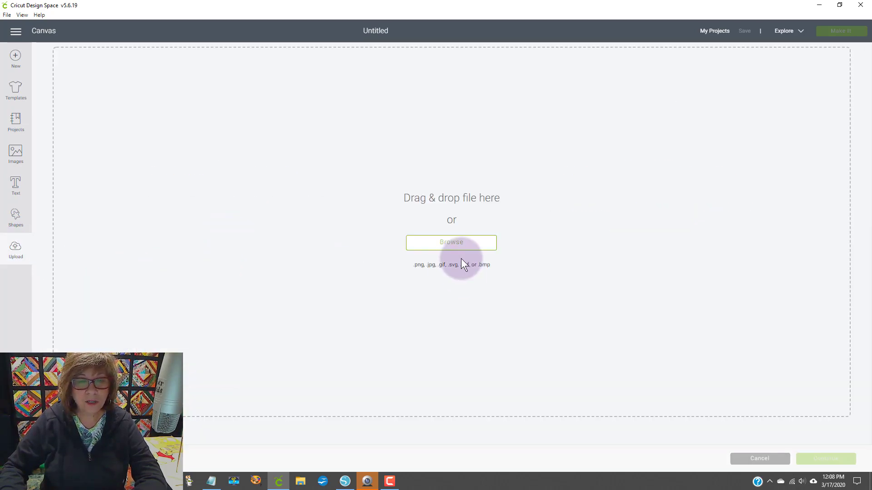
pyautogui.click(458, 246)
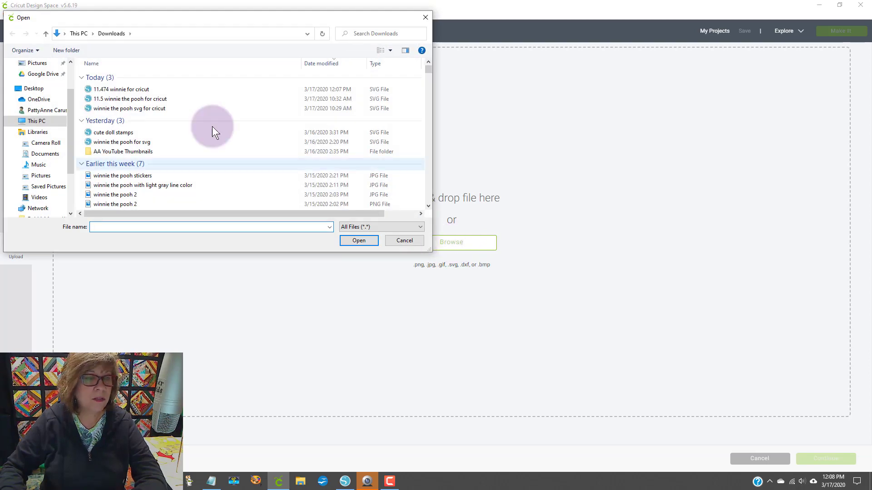
pyautogui.click(111, 81)
pyautogui.click(114, 89)
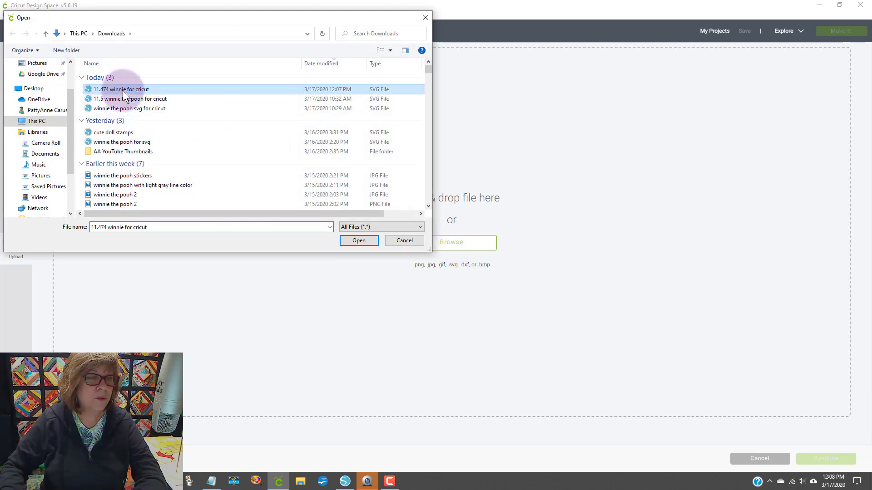
pyautogui.click(366, 242)
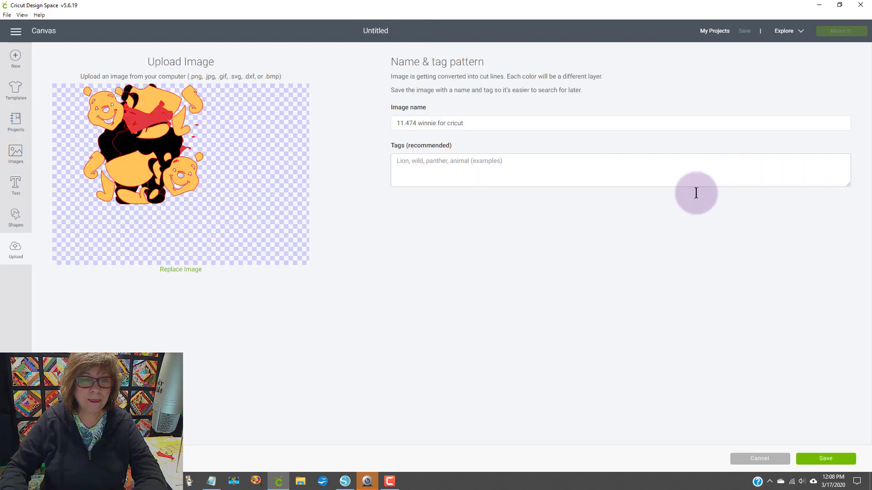
pyautogui.click(831, 459)
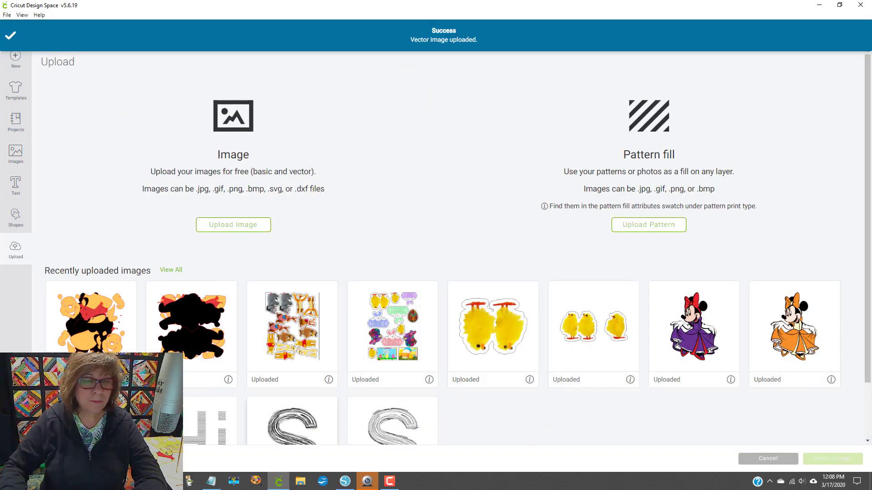
pyautogui.click(90, 363)
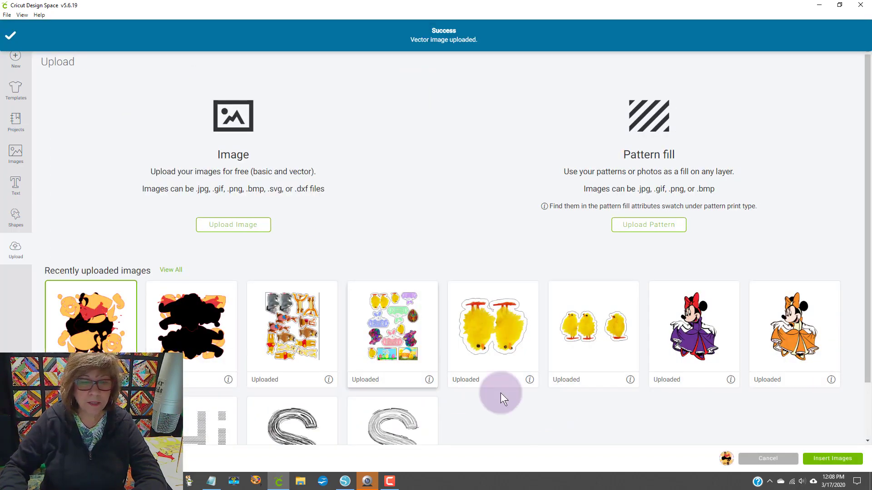
pyautogui.click(829, 459)
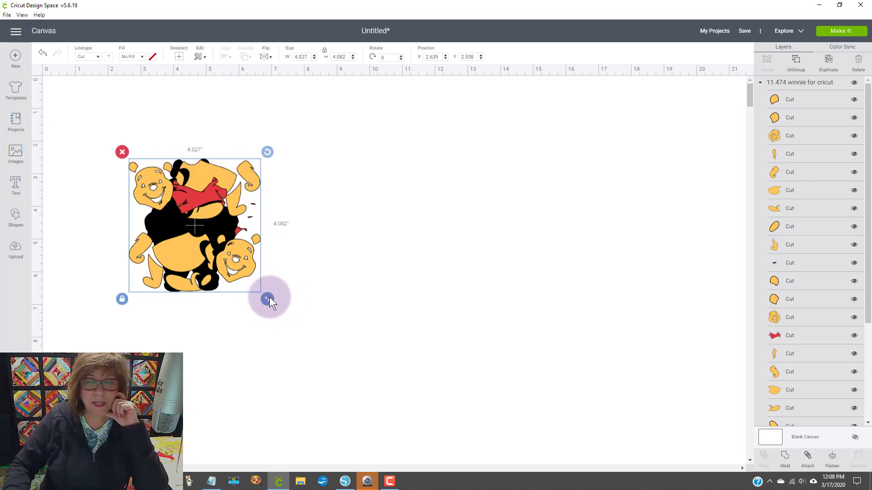
# Set the height of the inserted Pooh design to 11.474 inches
pyautogui.click(338, 56)
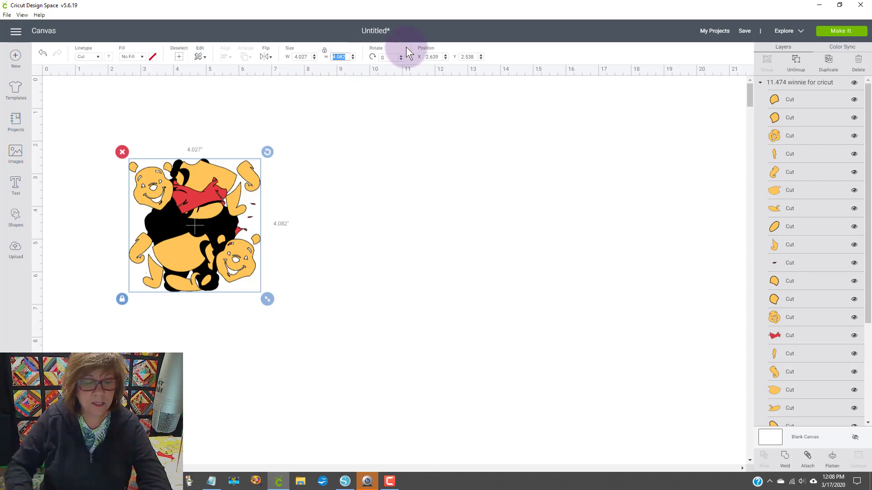
pyautogui.write('11.')
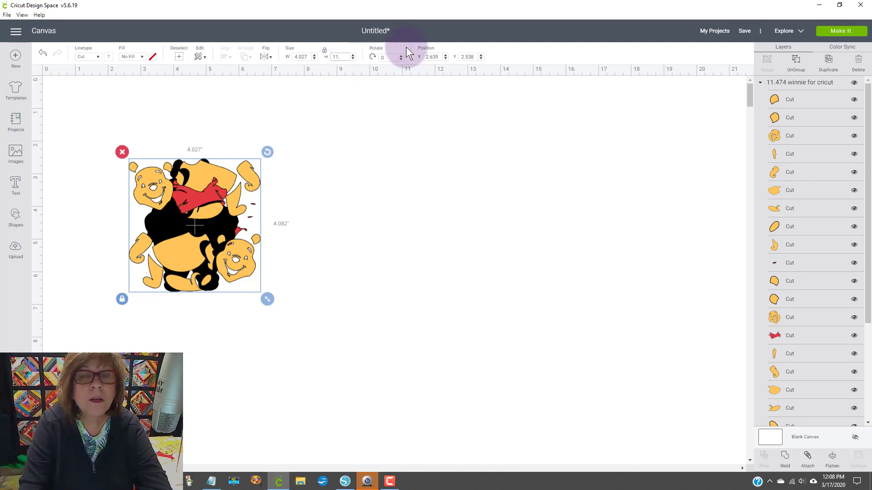
pyautogui.write('7')
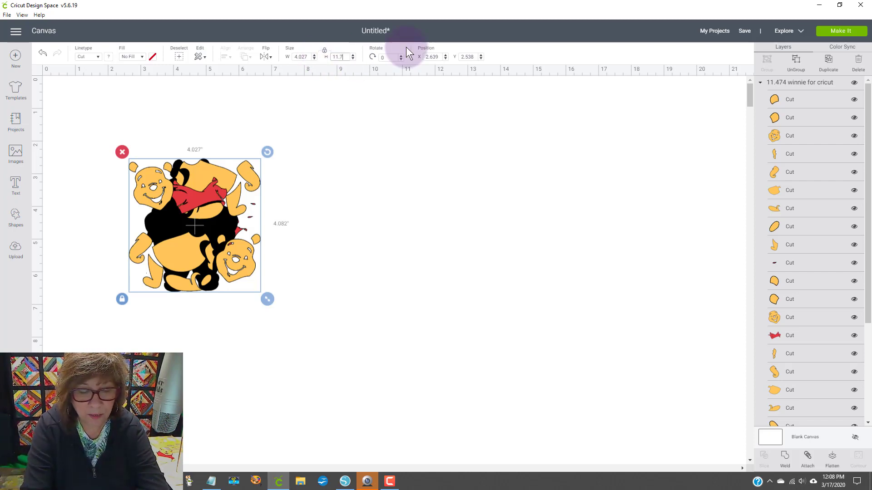
pyautogui.write('74')
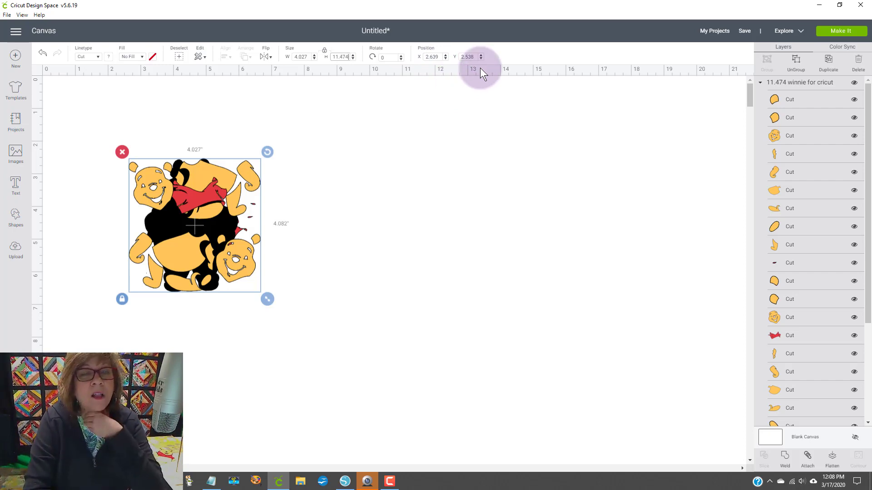
pyautogui.press('Return')
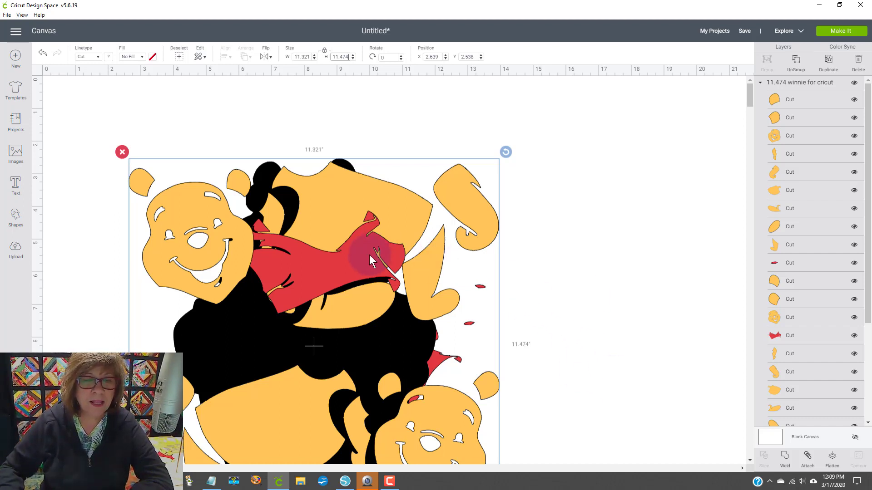
# Move the Pooh design closer to the top of the canvas and ungroup it into separate pieces
pyautogui.moveTo(369, 255); pyautogui.dragTo(419, 188)
pyautogui.click(615, 217)
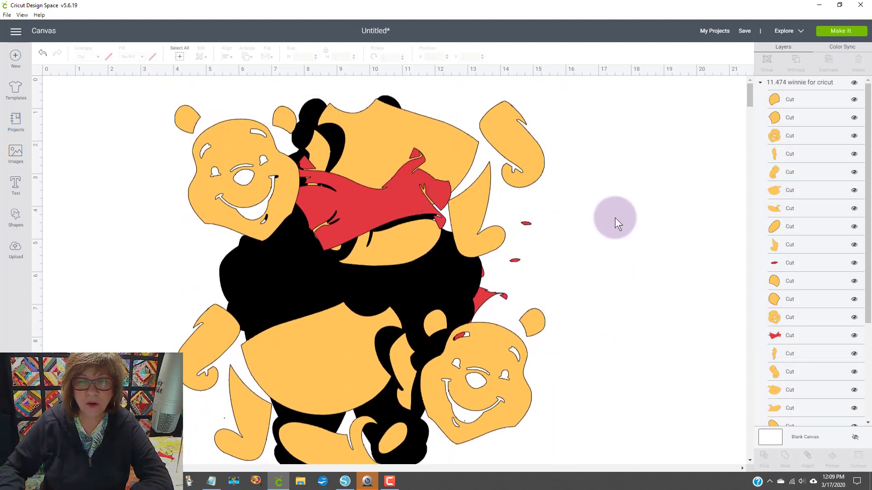
pyautogui.rightClick(382, 201)
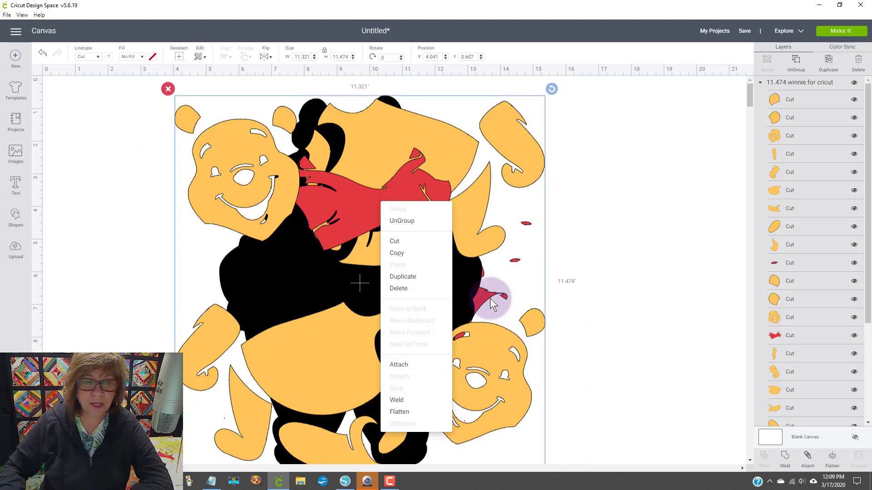
pyautogui.click(807, 58)
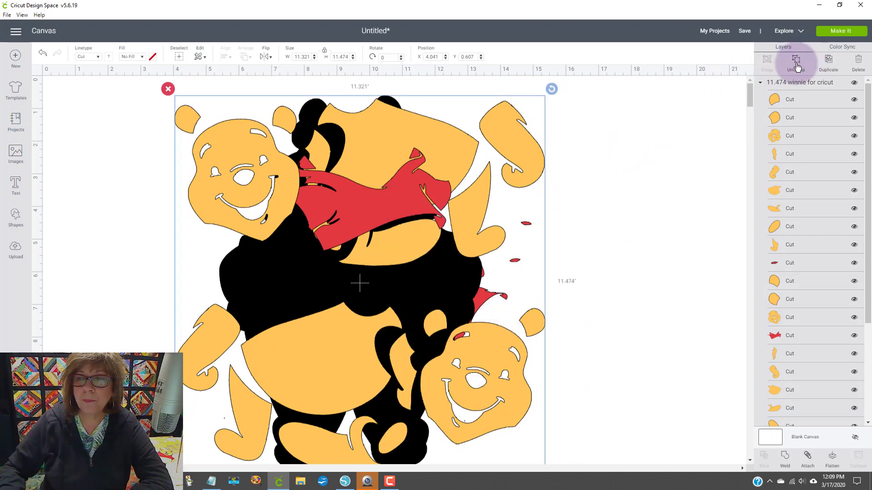
pyautogui.click(601, 176)
# Move both red shirts and their two small red pieces off the design to the empty area beside it
pyautogui.click(398, 212)
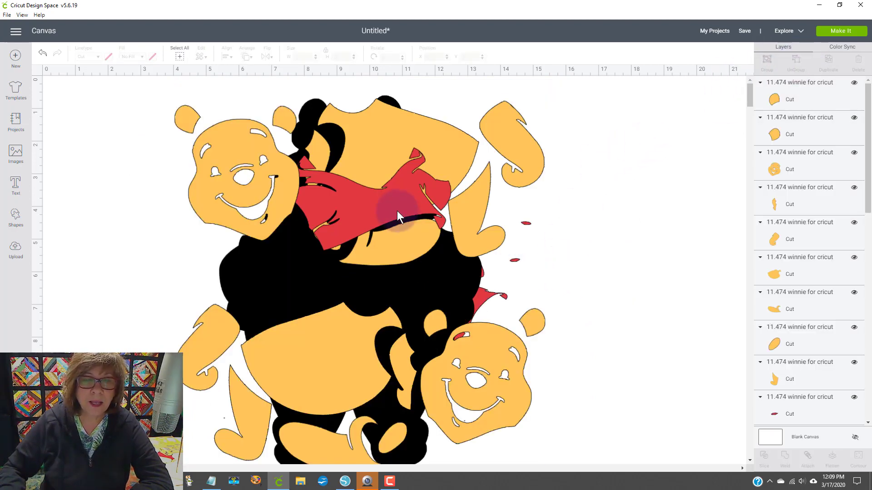
pyautogui.moveTo(400, 215); pyautogui.dragTo(672, 190)
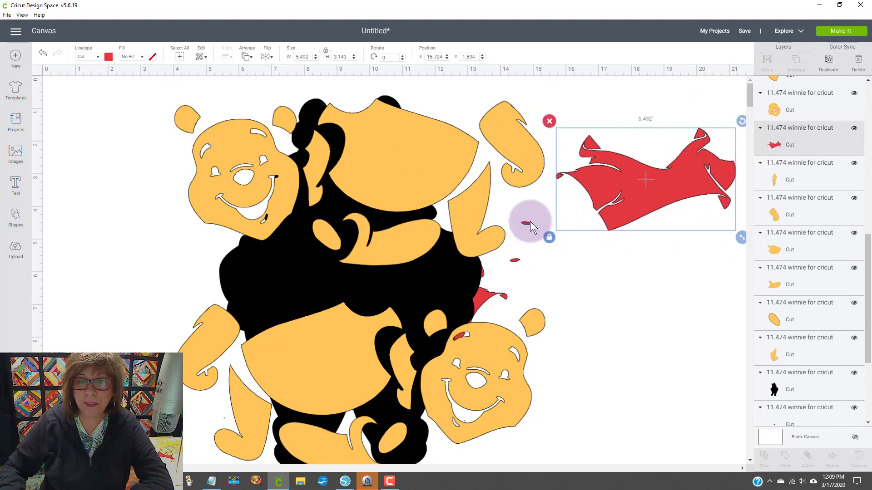
pyautogui.moveTo(530, 222); pyautogui.dragTo(655, 228)
pyautogui.click(525, 266)
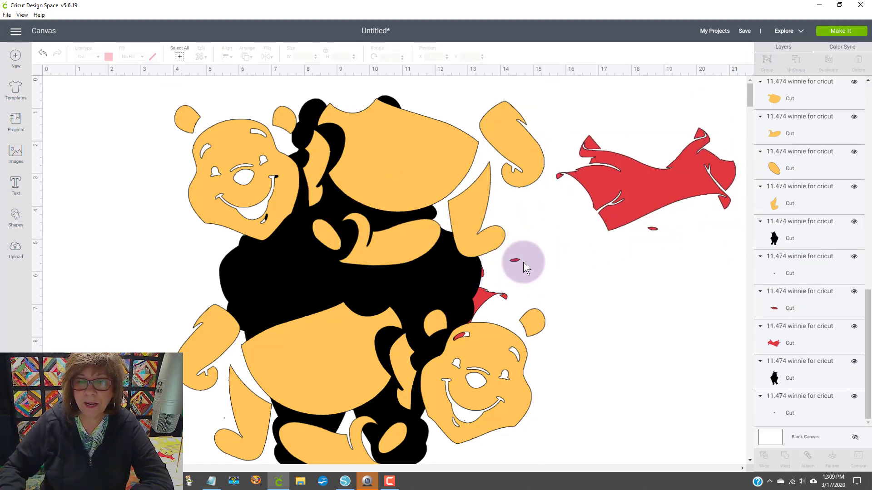
pyautogui.moveTo(524, 263); pyautogui.dragTo(608, 256)
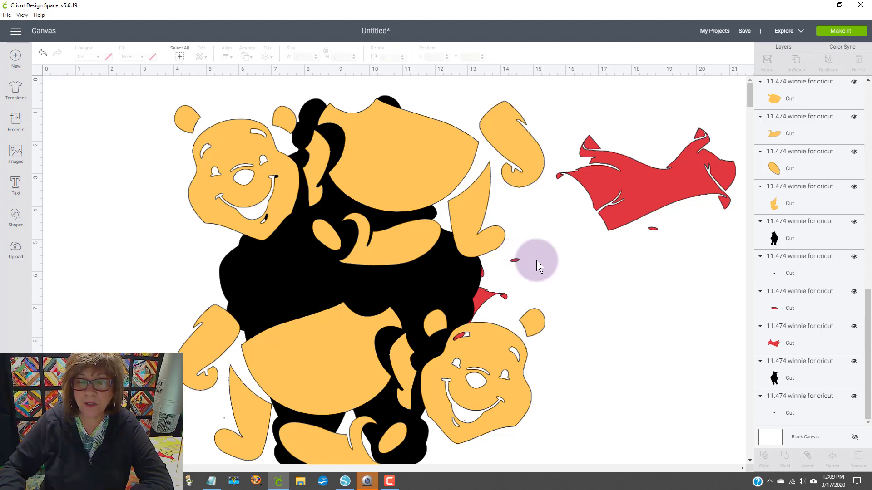
pyautogui.moveTo(513, 259); pyautogui.dragTo(702, 236)
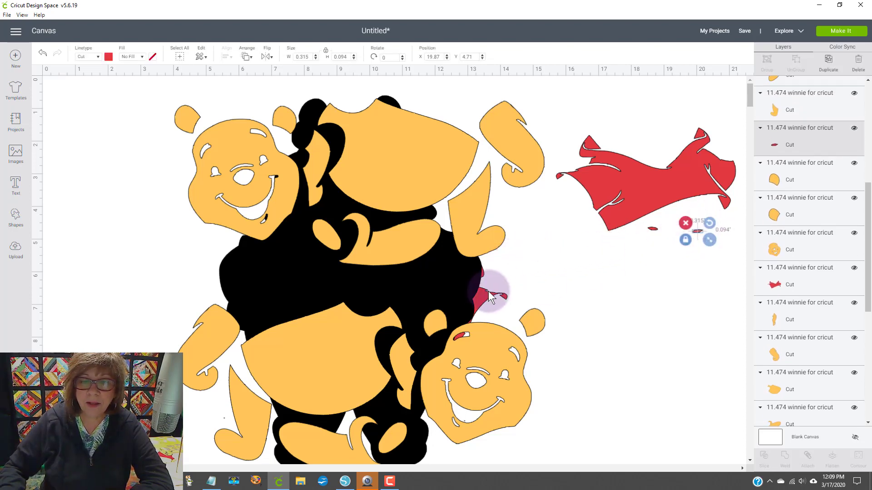
pyautogui.moveTo(492, 288); pyautogui.dragTo(726, 245)
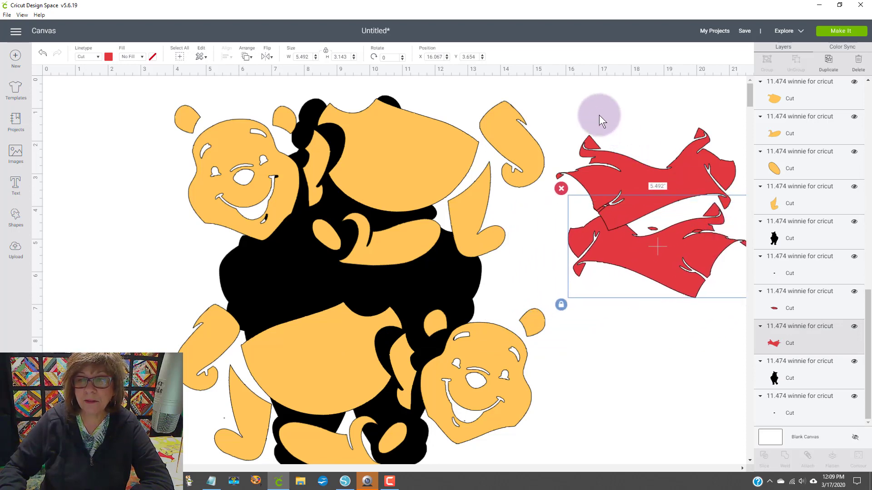
# Group all four red shirt pieces together and shift the group slightly up and away from the design
pyautogui.moveTo(600, 117); pyautogui.dragTo(716, 341)
pyautogui.scroll(2, 781, 222)
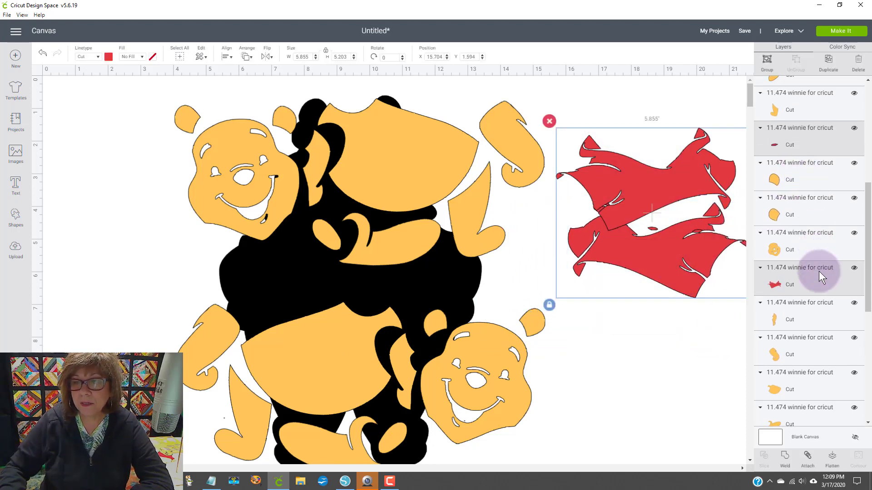
pyautogui.scroll(5, 818, 271)
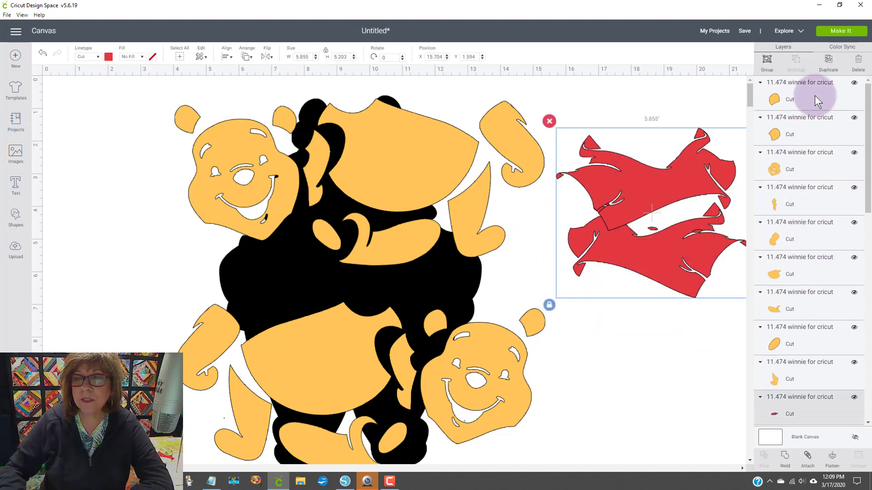
pyautogui.click(766, 59)
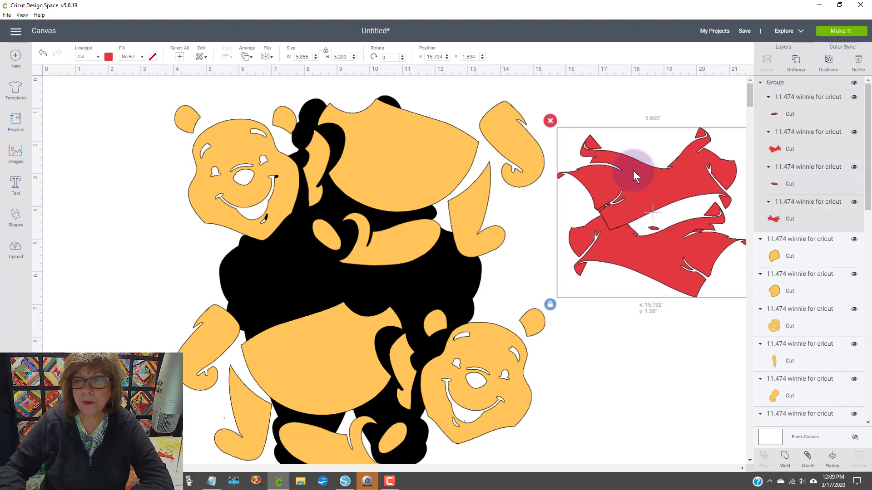
pyautogui.moveTo(633, 171)
pyautogui.mouseDown()
pyautogui.moveTo(633, 288)
pyautogui.moveTo(639, 167)
pyautogui.mouseUp()
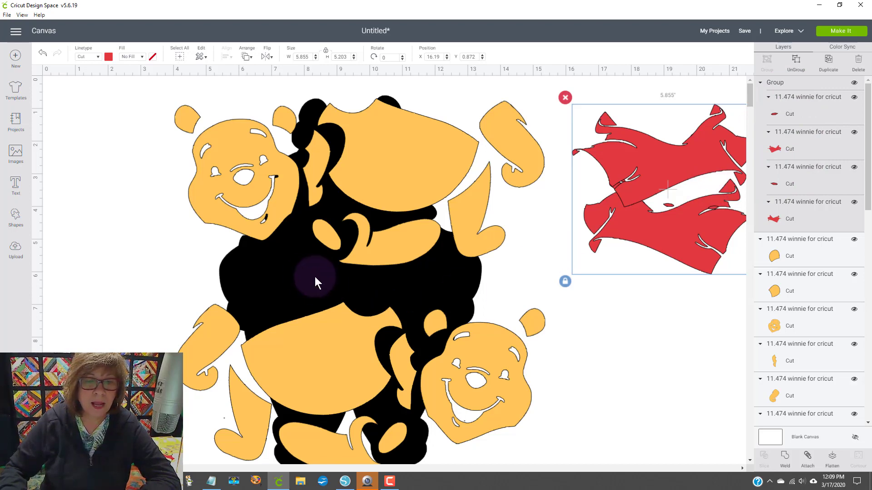
# Move both black Pooh silhouettes away from the yellow pieces, over to the red shirts
pyautogui.moveTo(315, 277); pyautogui.dragTo(589, 263)
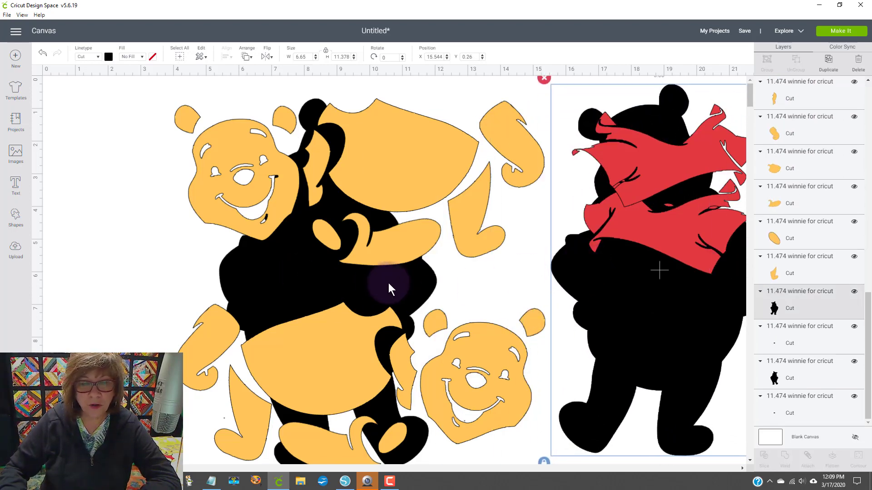
pyautogui.moveTo(388, 283); pyautogui.dragTo(665, 263)
pyautogui.moveTo(566, 271); pyautogui.dragTo(642, 291)
pyautogui.scroll(-5, 576, 287)
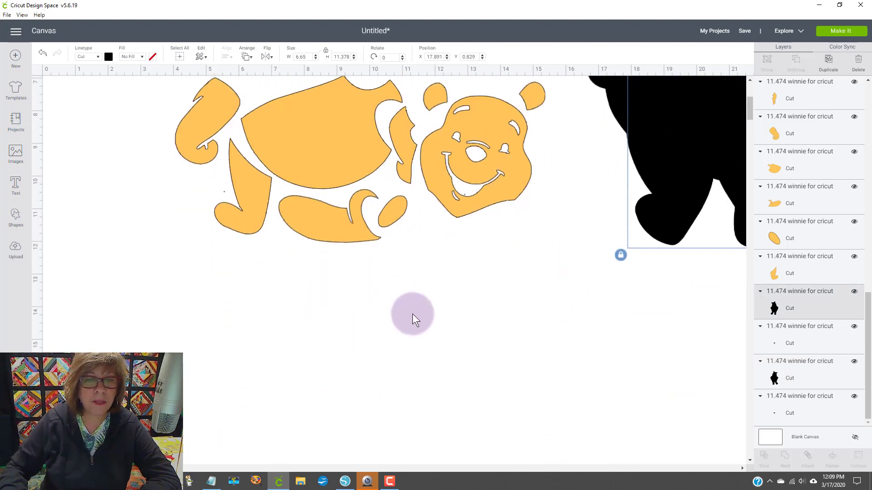
pyautogui.scroll(2, 412, 314)
pyautogui.moveTo(140, 161); pyautogui.dragTo(588, 345)
pyautogui.click(768, 60)
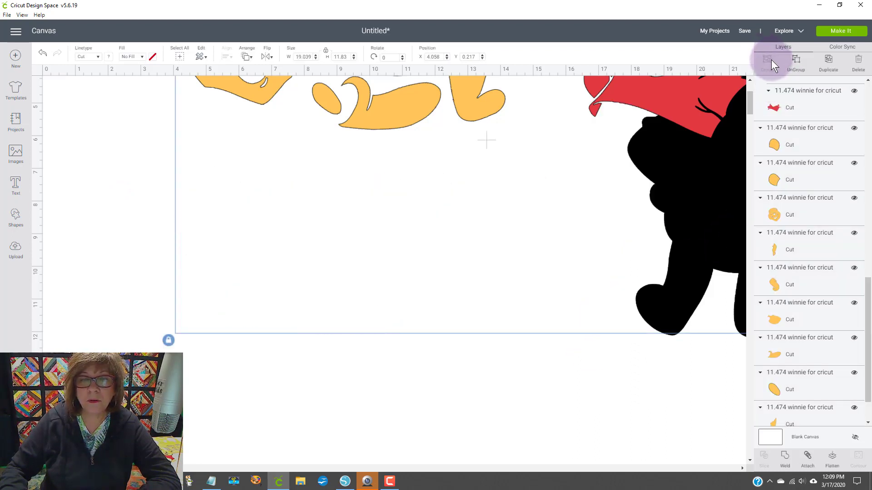
pyautogui.click(536, 267)
pyautogui.click(42, 53)
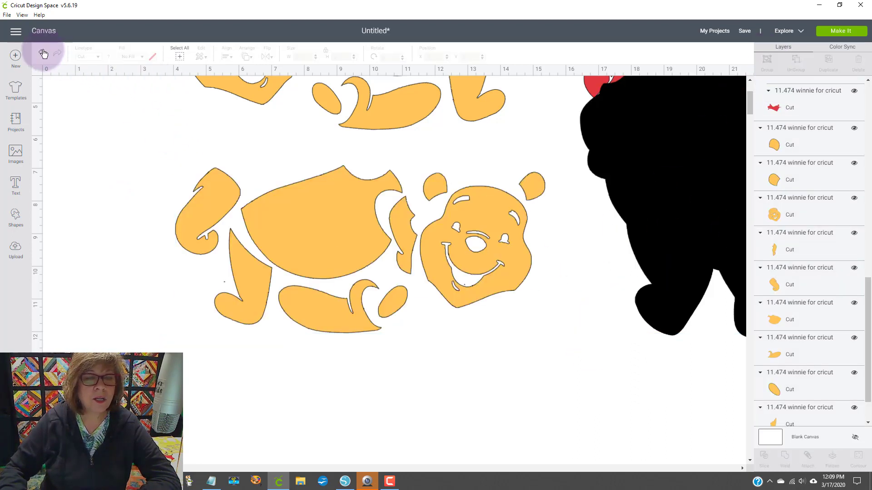
# Group the lower Pooh's yellow pieces together, and group the upper Pooh's yellow pieces as a separate set
pyautogui.click(58, 92)
pyautogui.moveTo(563, 334); pyautogui.dragTo(167, 166)
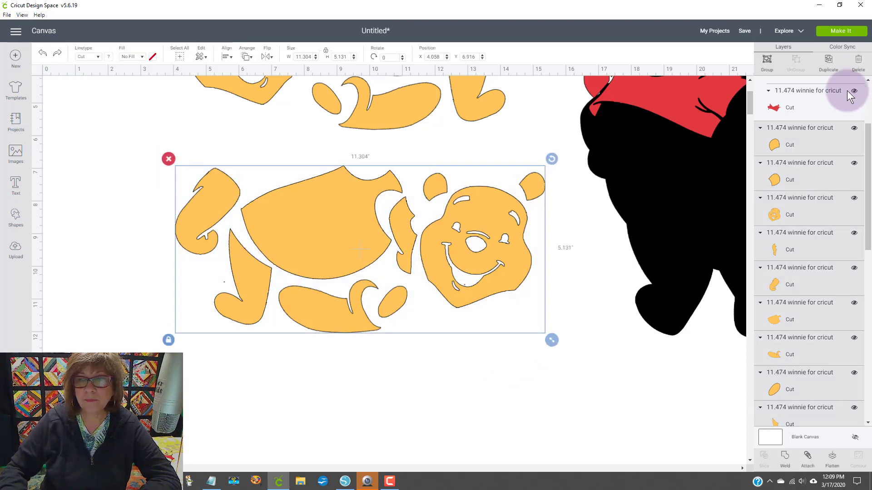
pyautogui.click(769, 60)
pyautogui.scroll(3, 457, 360)
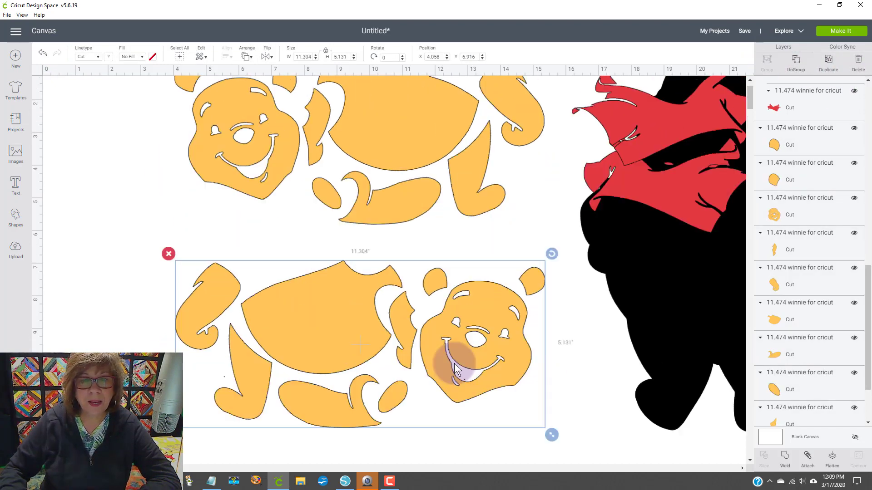
pyautogui.moveTo(543, 255); pyautogui.dragTo(151, 94)
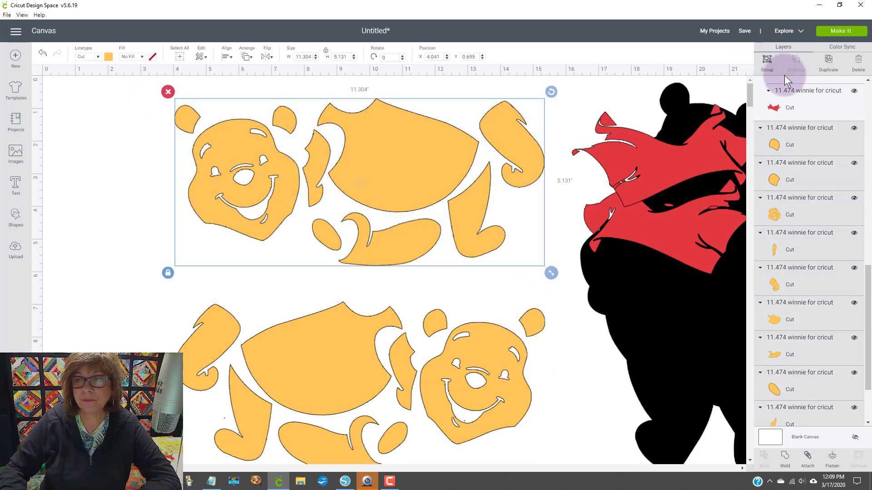
pyautogui.click(766, 64)
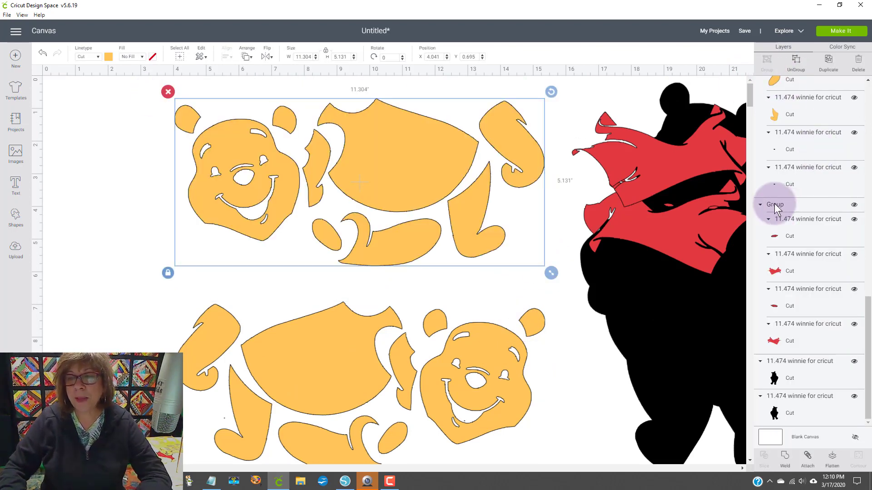
# Collapse the red group, one black silhouette layer and both yellow groups in the layer list
pyautogui.click(761, 208)
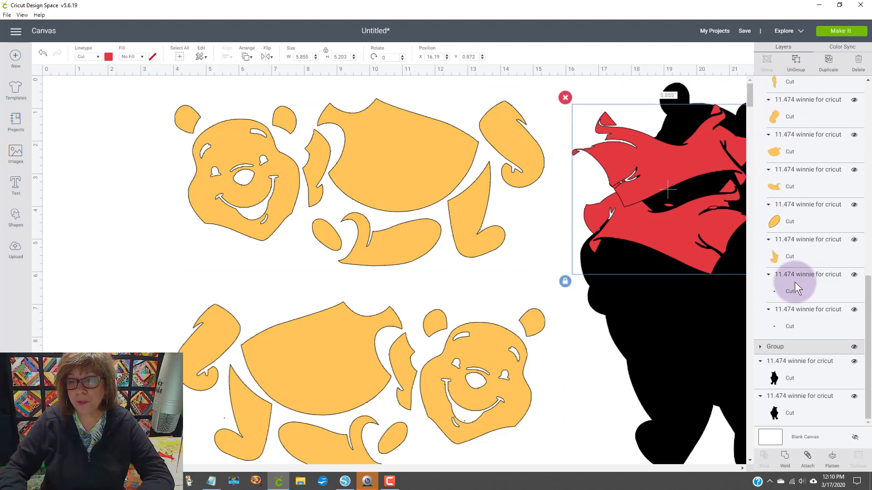
pyautogui.click(760, 361)
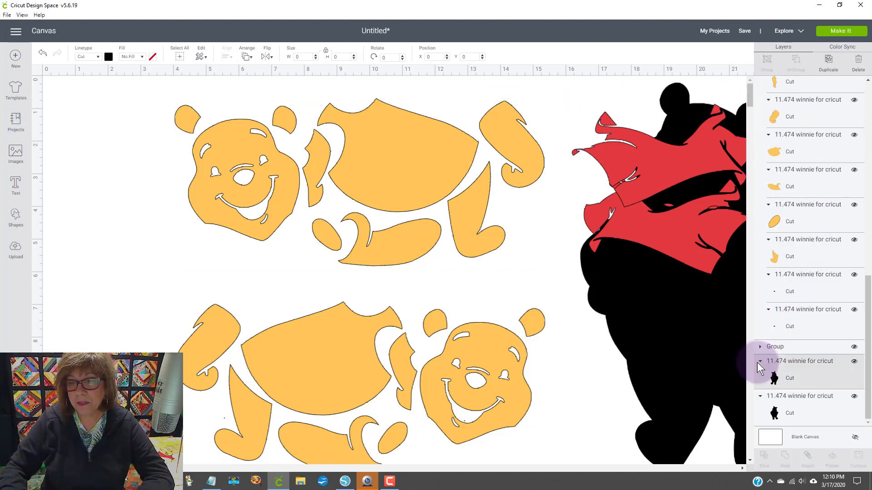
pyautogui.click(761, 396)
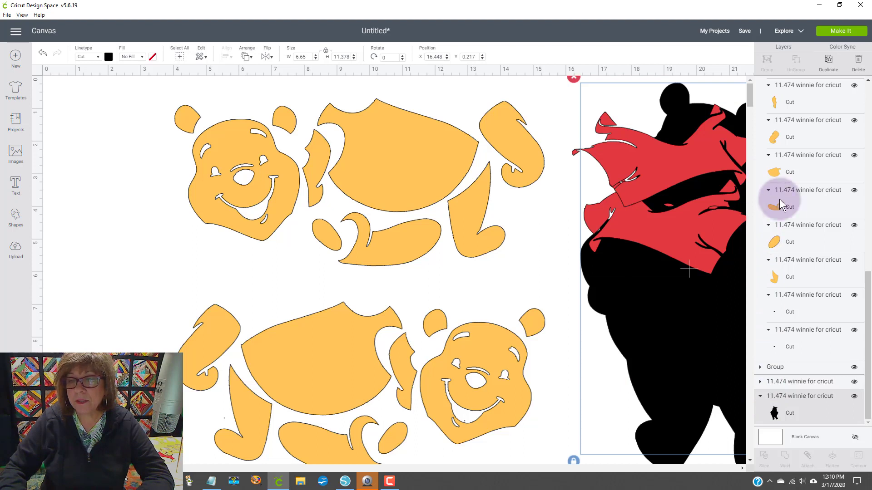
pyautogui.scroll(10, 789, 217)
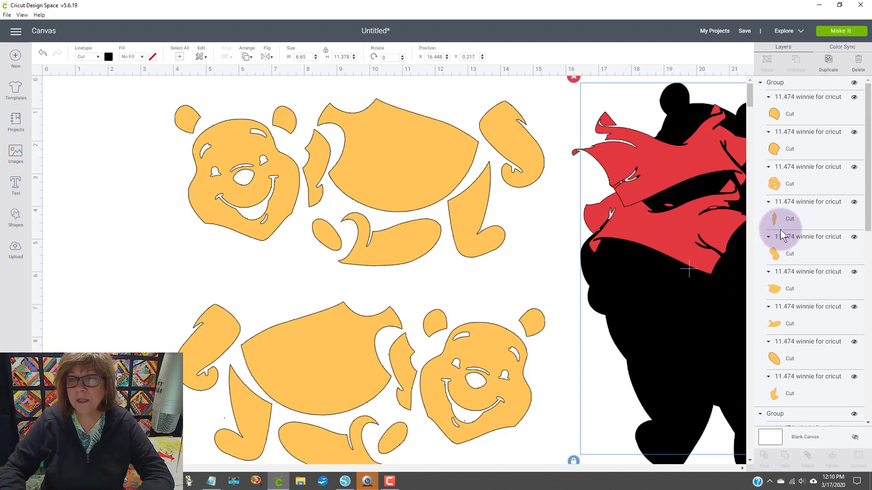
pyautogui.click(761, 85)
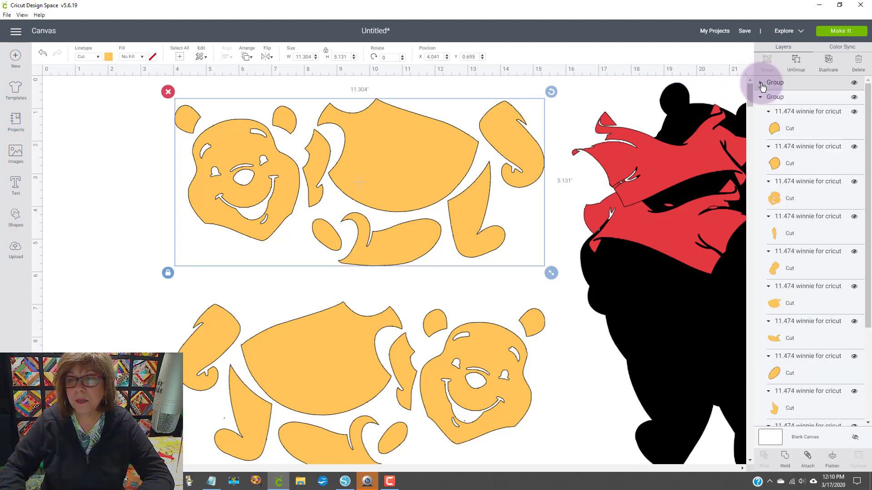
pyautogui.click(760, 96)
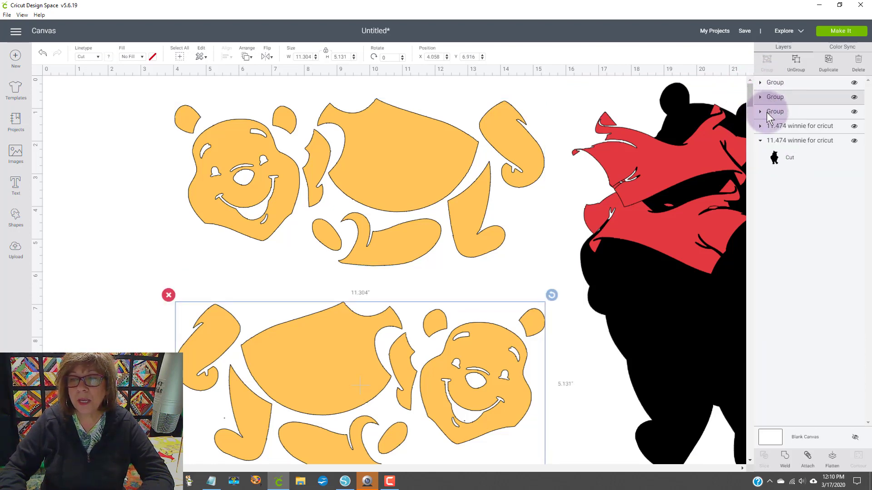
# Move the red shirt group to X 0 beside the yellow heads, bring one black silhouette over the other, and nudge the upper yellow group
pyautogui.moveTo(664, 167); pyautogui.dragTo(136, 232)
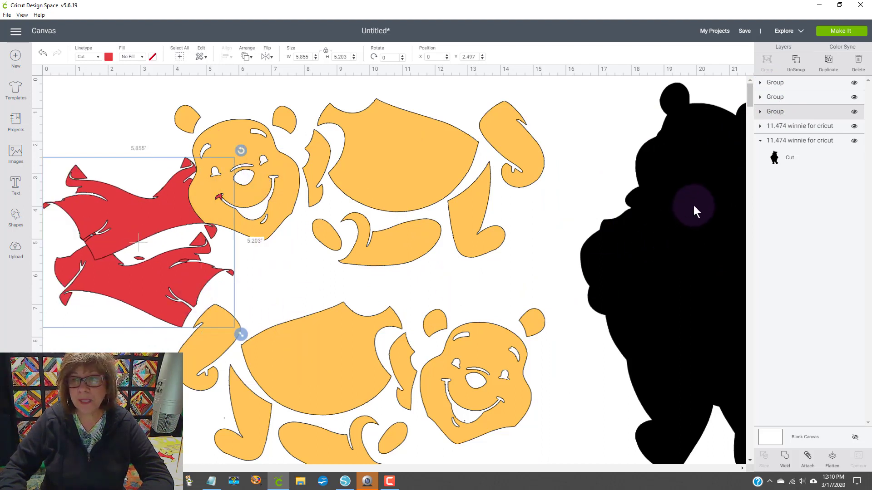
pyautogui.moveTo(694, 205); pyautogui.dragTo(646, 257)
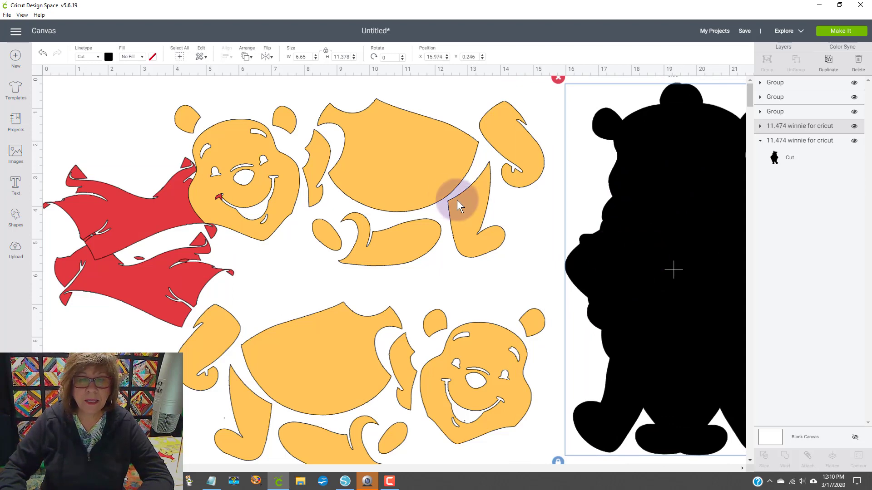
pyautogui.click(442, 190)
pyautogui.moveTo(442, 190); pyautogui.dragTo(455, 186)
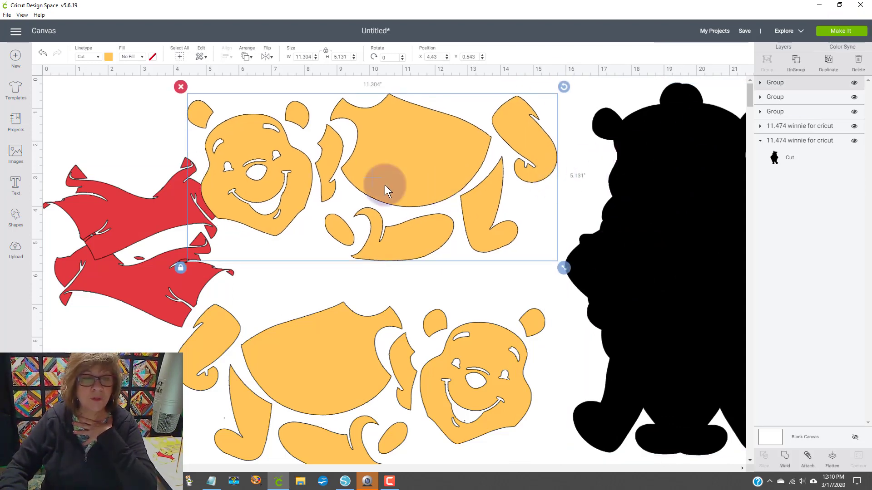
# Check the cutting mat preview, return to the canvas, and move the nearer black silhouette over the yellow pieces
pyautogui.click(835, 32)
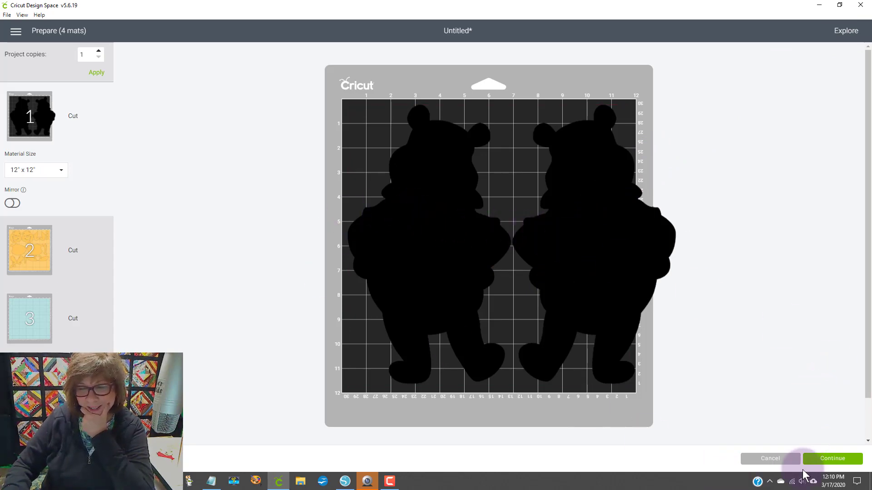
pyautogui.click(769, 459)
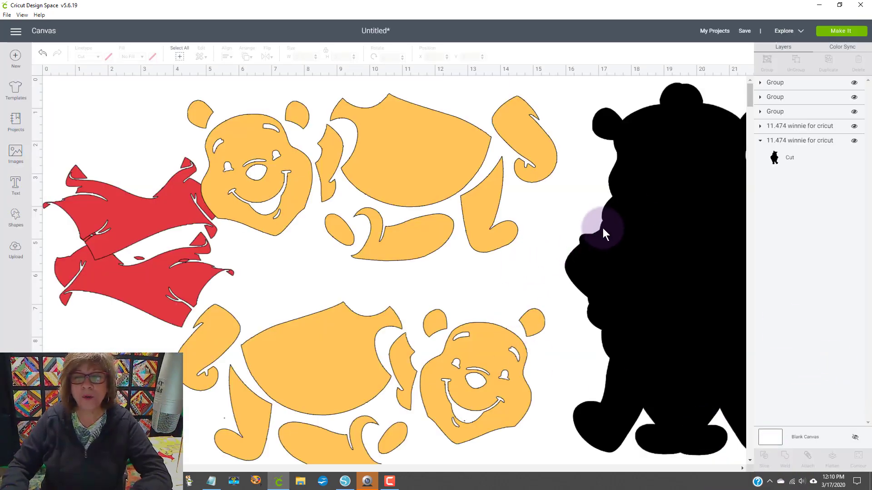
pyautogui.moveTo(603, 228); pyautogui.dragTo(408, 207)
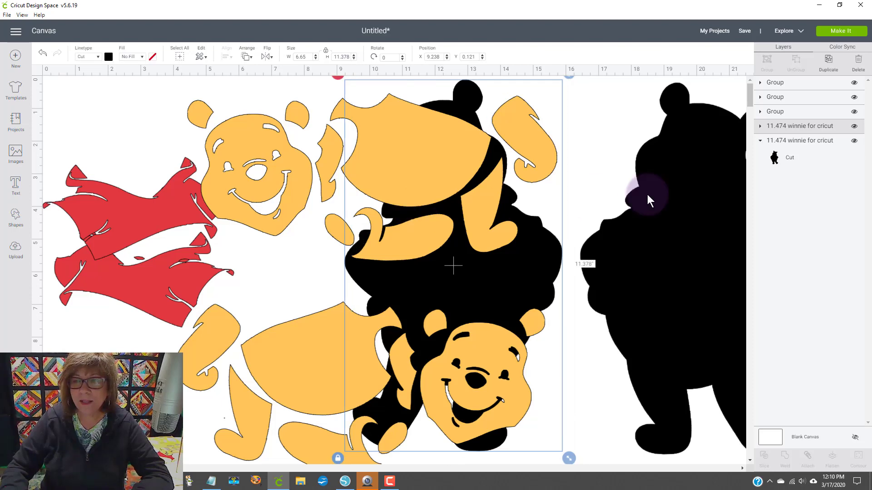
pyautogui.click(761, 127)
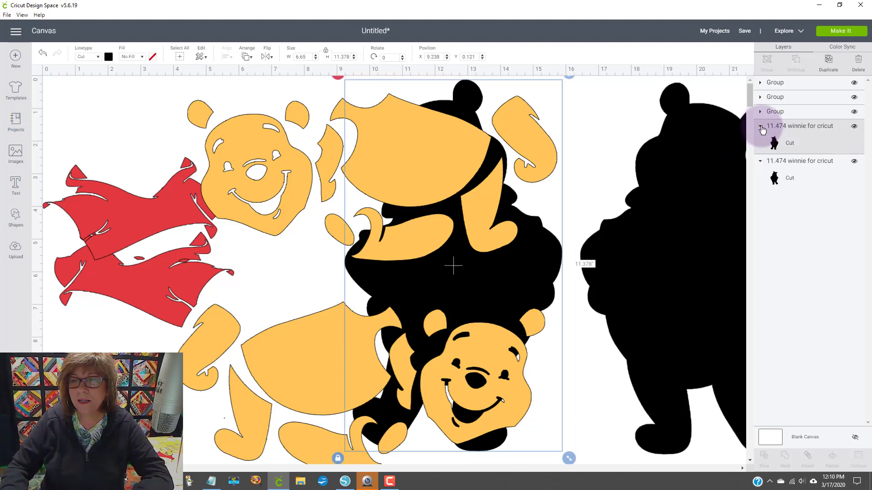
# Preview the cutting mats for the second black silhouette, yellow pieces, tiny pieces and red shirts, and return to the canvas
pyautogui.click(842, 31)
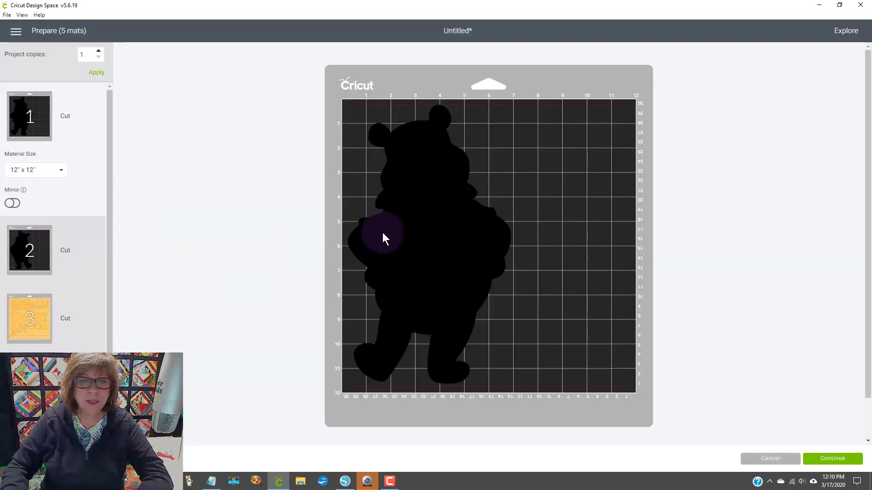
pyautogui.click(23, 256)
pyautogui.click(29, 318)
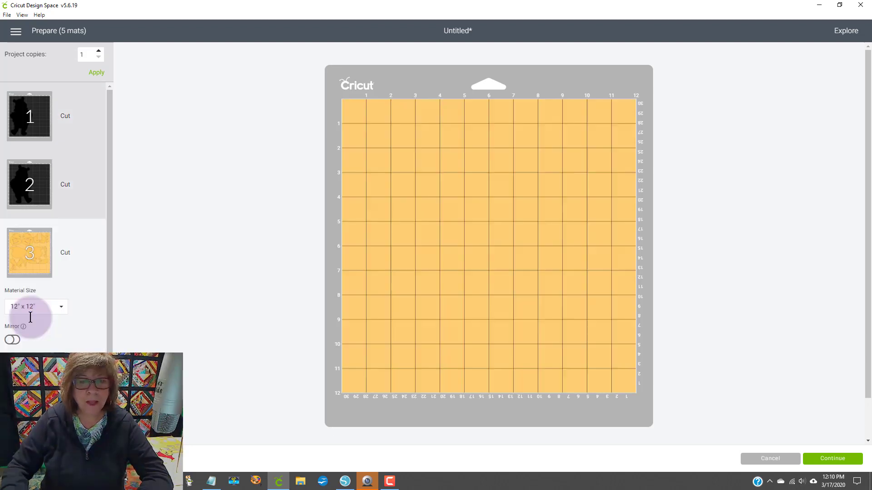
pyautogui.click(609, 237)
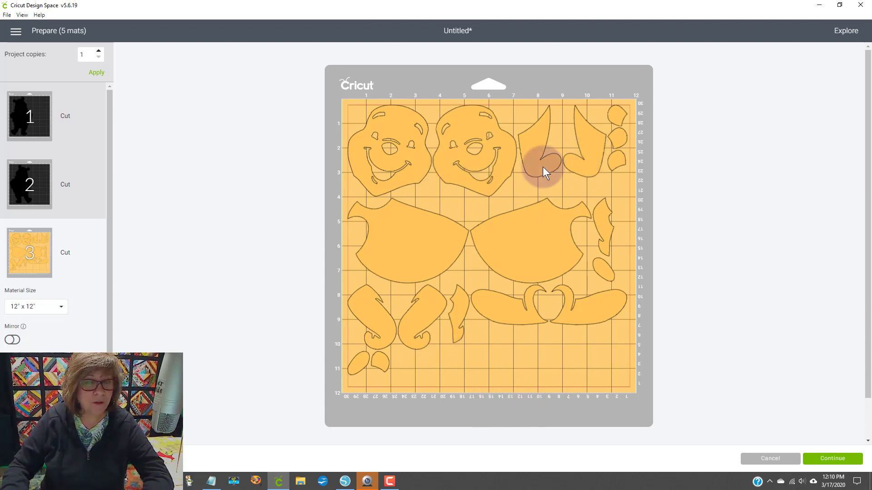
pyautogui.scroll(-2, 546, 245)
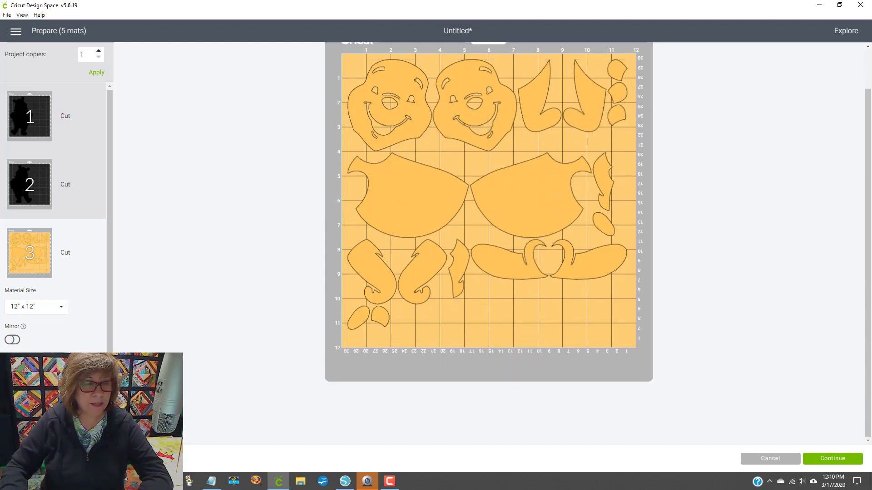
pyautogui.click(29, 389)
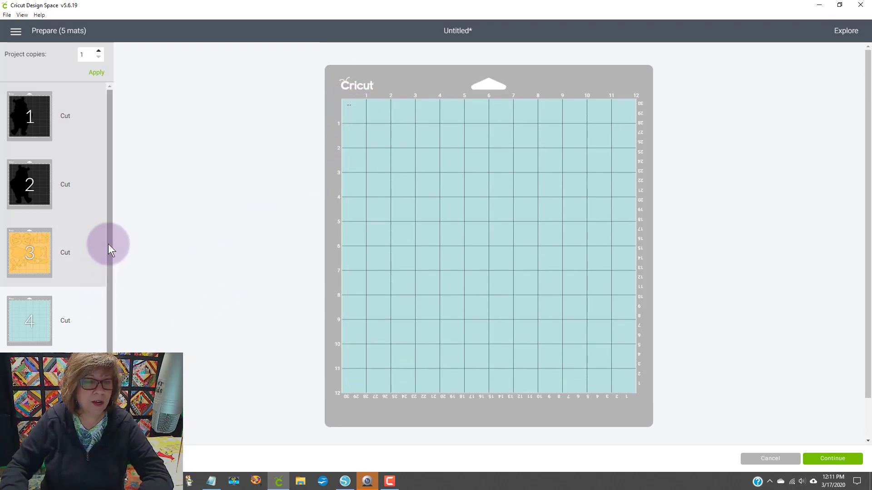
pyautogui.scroll(-1, 109, 243)
pyautogui.click(29, 382)
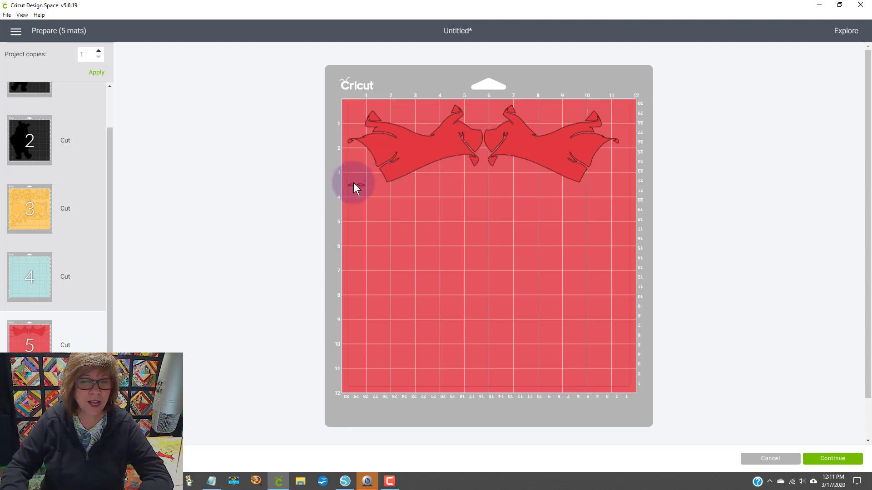
pyautogui.click(772, 458)
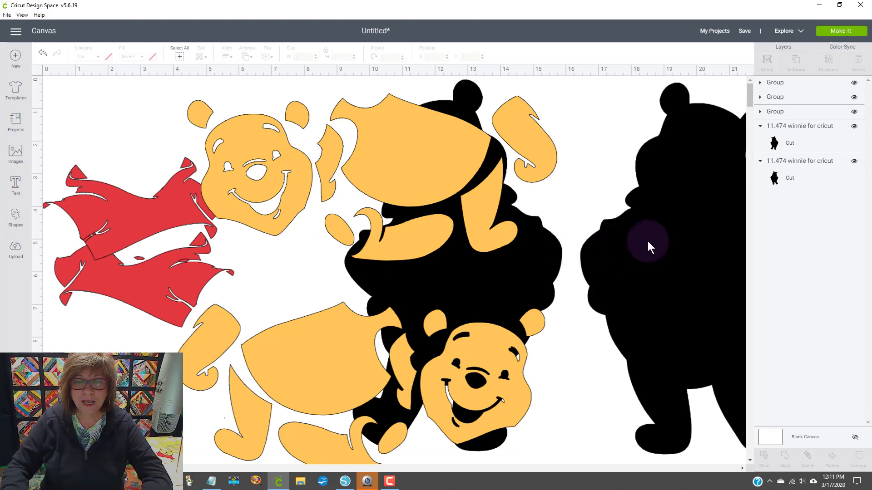
# Move the remaining black silhouette so it overlaps the first, and check the yellow mat in the cutting preview
pyautogui.moveTo(647, 241); pyautogui.dragTo(506, 236)
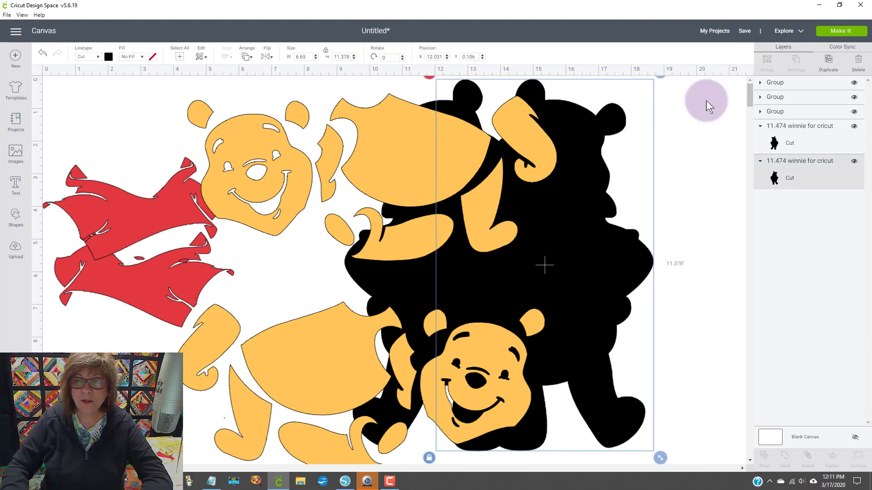
pyautogui.click(840, 31)
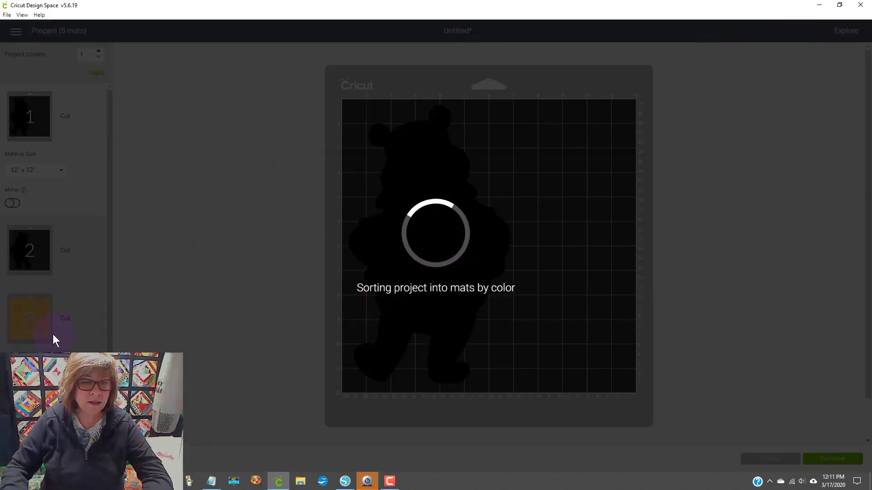
pyautogui.click(20, 317)
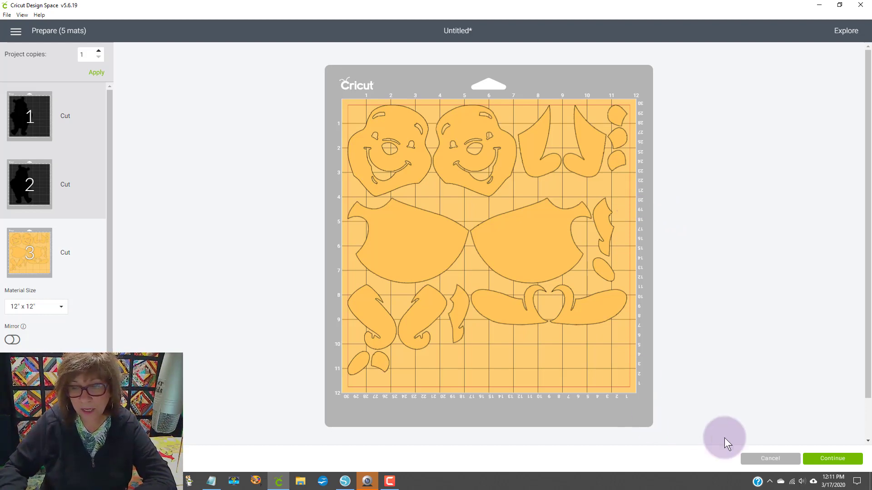
pyautogui.click(786, 463)
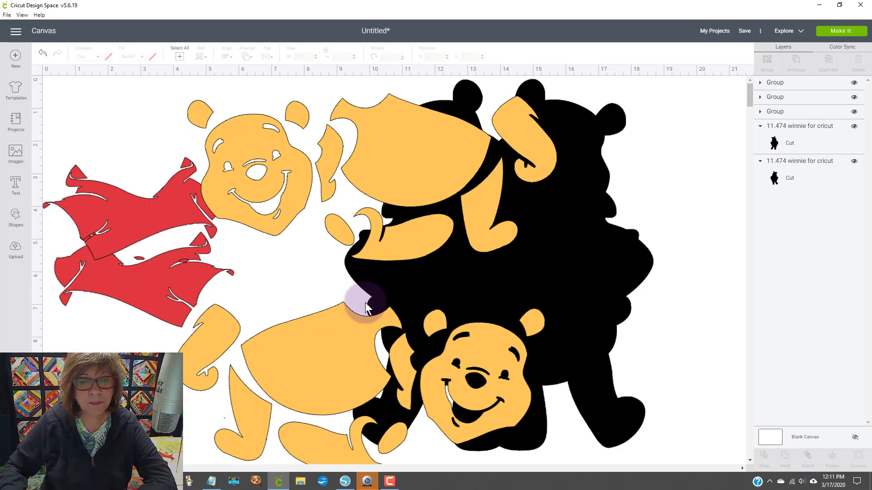
# Select all the Pooh pieces and scale them down together to about 2.42 by 1.55 inches
pyautogui.moveTo(671, 416); pyautogui.dragTo(154, 159)
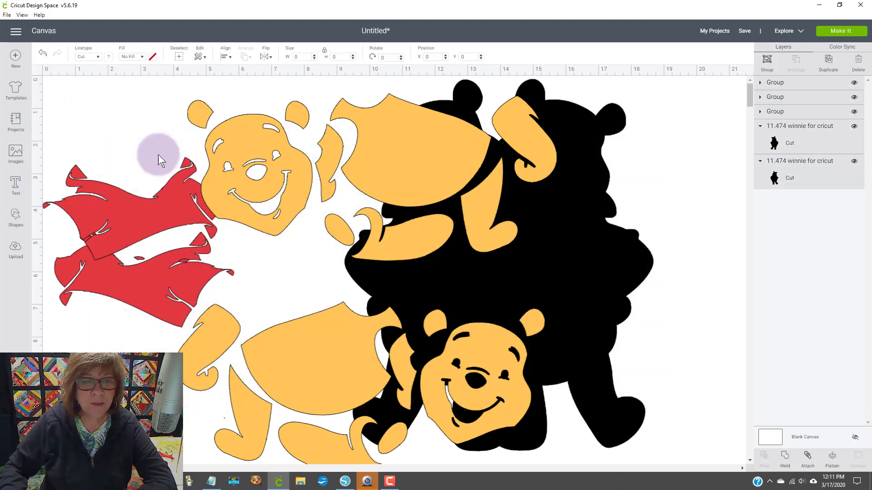
pyautogui.moveTo(584, 351); pyautogui.dragTo(595, 316)
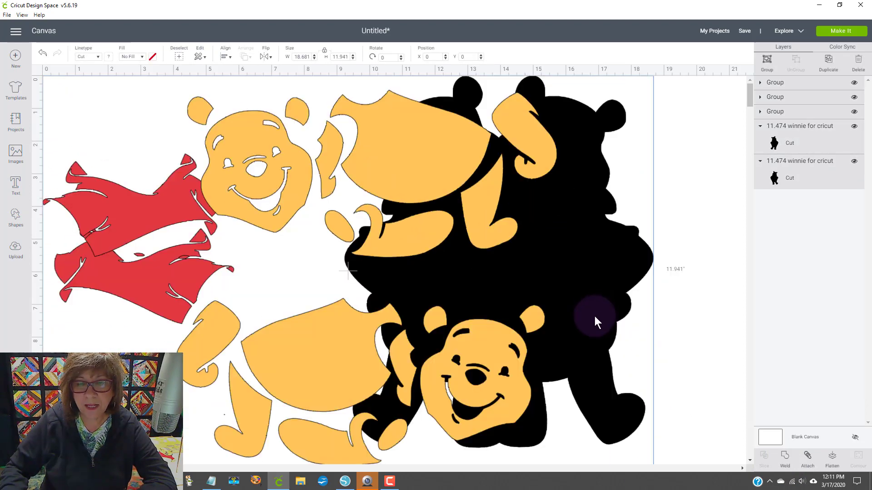
pyautogui.moveTo(594, 233); pyautogui.dragTo(548, 212)
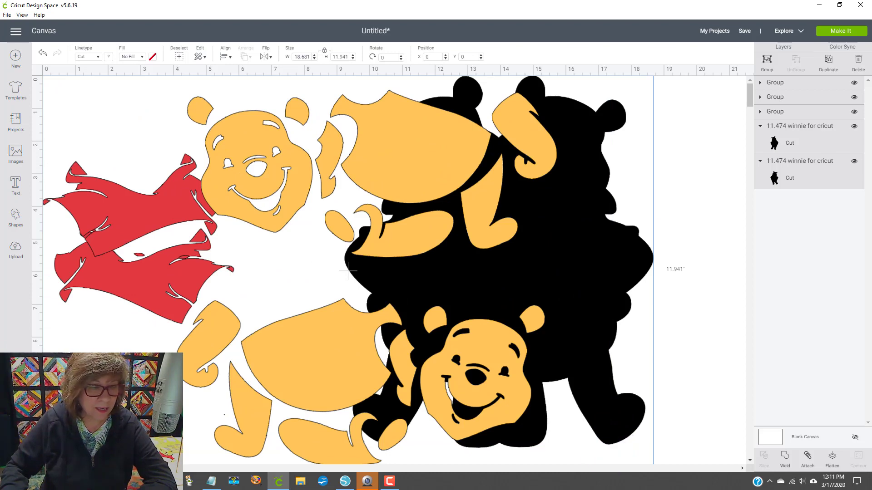
pyautogui.scroll(-1, 348, 271)
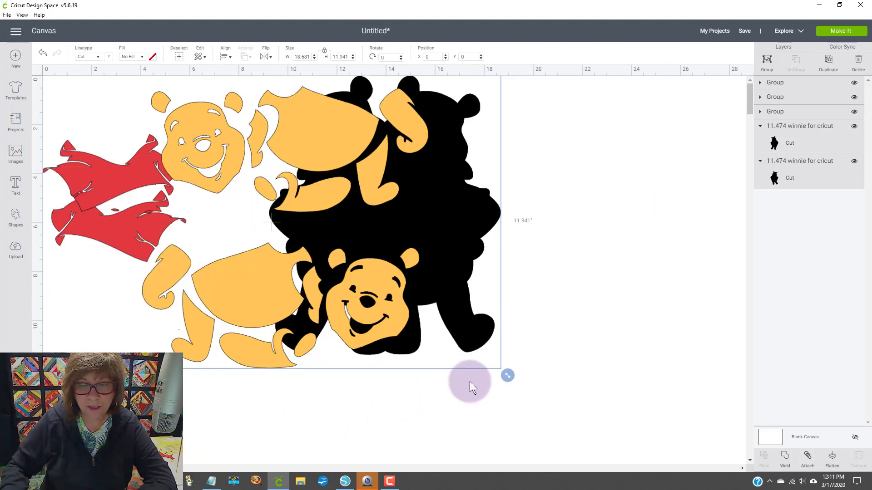
pyautogui.moveTo(511, 375); pyautogui.dragTo(133, 125)
pyautogui.click(195, 187)
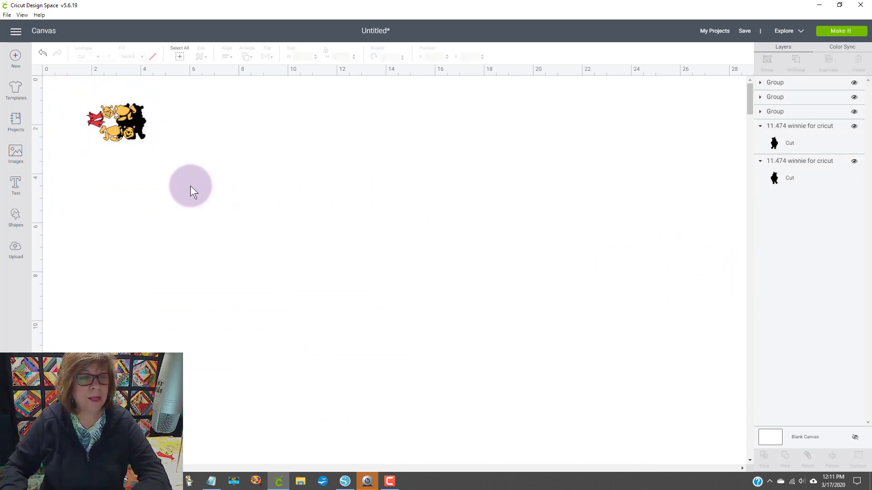
# Group all the Pooh pieces into a single group and collapse it in the layer list
pyautogui.moveTo(212, 195); pyautogui.dragTo(79, 76)
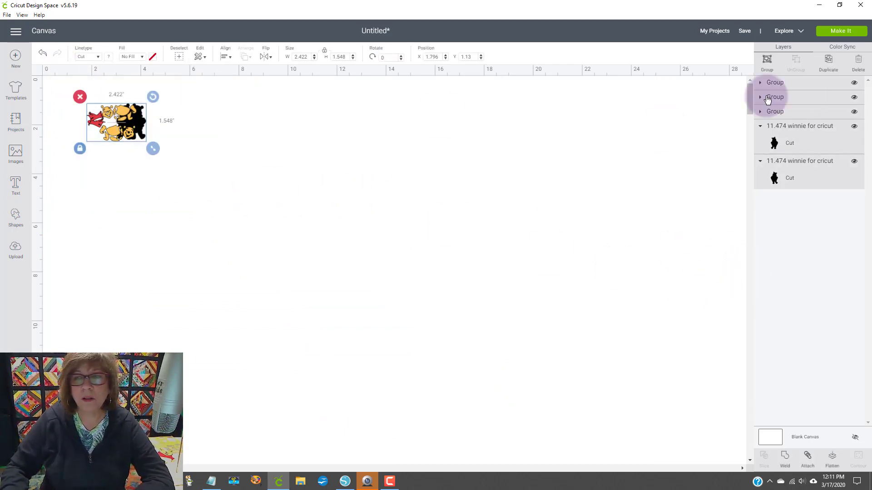
pyautogui.click(771, 62)
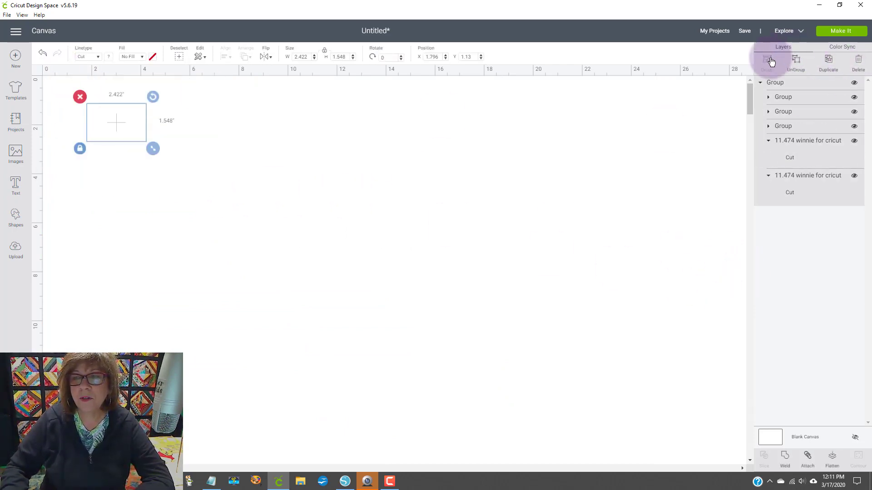
pyautogui.click(769, 141)
pyautogui.click(769, 156)
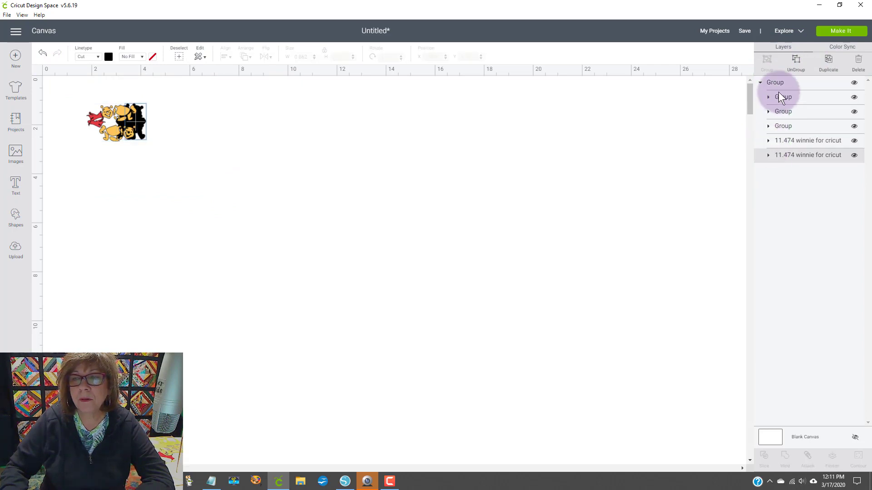
pyautogui.click(761, 84)
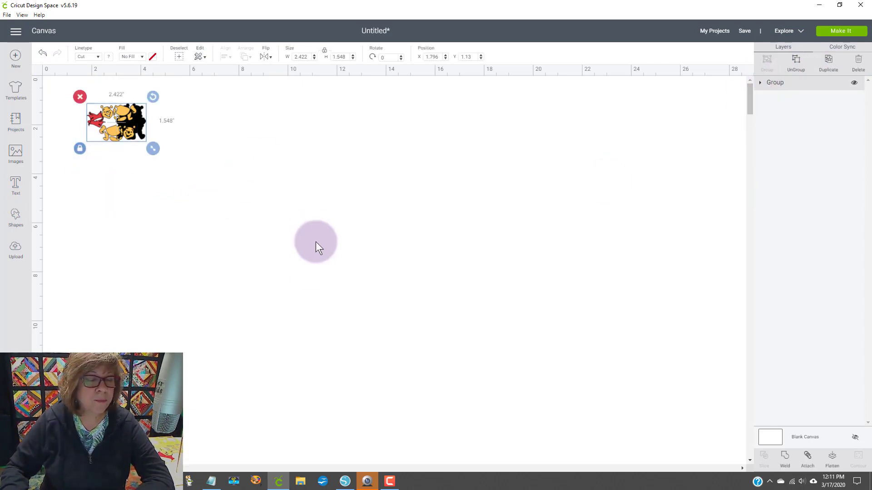
# Switch to Silhouette Studio and undo the most recent changes to the Pooh design
pyautogui.click(344, 482)
pyautogui.click(629, 148)
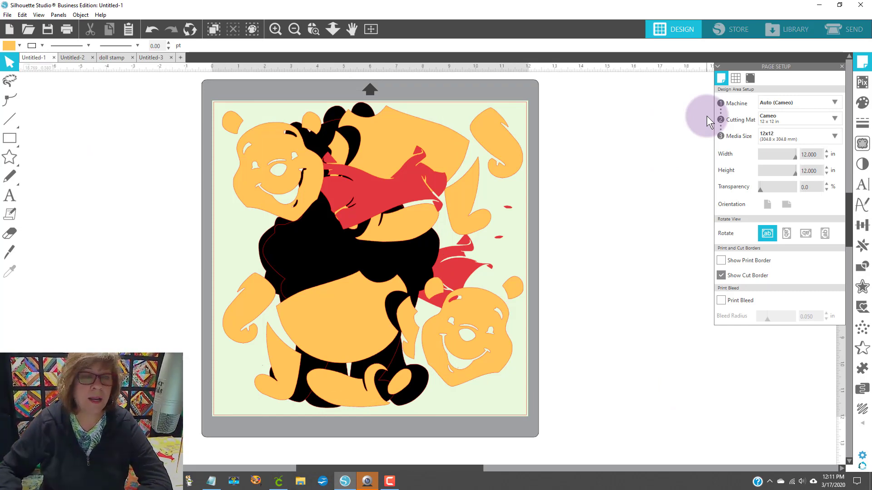
pyautogui.hotkey('ctrl', 'z')
pyautogui.hotkey('ctrl', 'z')
pyautogui.hotkey('ctrl', 'z')
pyautogui.hotkey('ctrl', 'z')
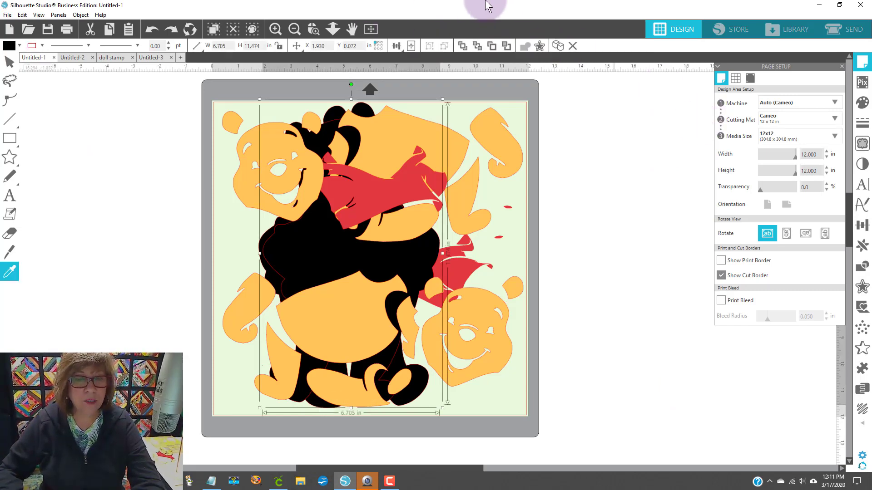
# Undo the earlier arrangement changes one after another until both full-color Pooh figures are reassembled, one on the mat and one beside it
pyautogui.hotkey('ctrl', 'z')
pyautogui.hotkey('ctrl', 'z')
pyautogui.hotkey('ctrl', 'z')
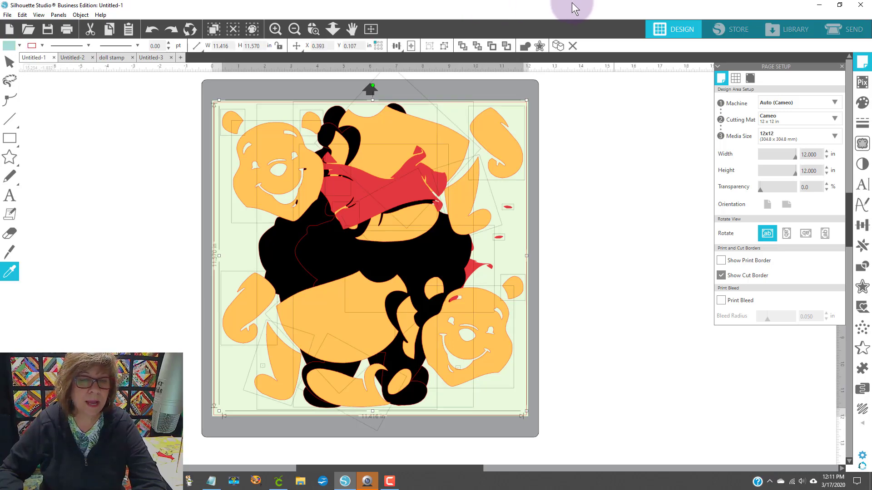
pyautogui.hotkey('ctrl', 'z')
pyautogui.hotkey('ctrl', 'z')
pyautogui.hotkey('ctrl', 'z')
pyautogui.hotkey('ctrl', 'z')
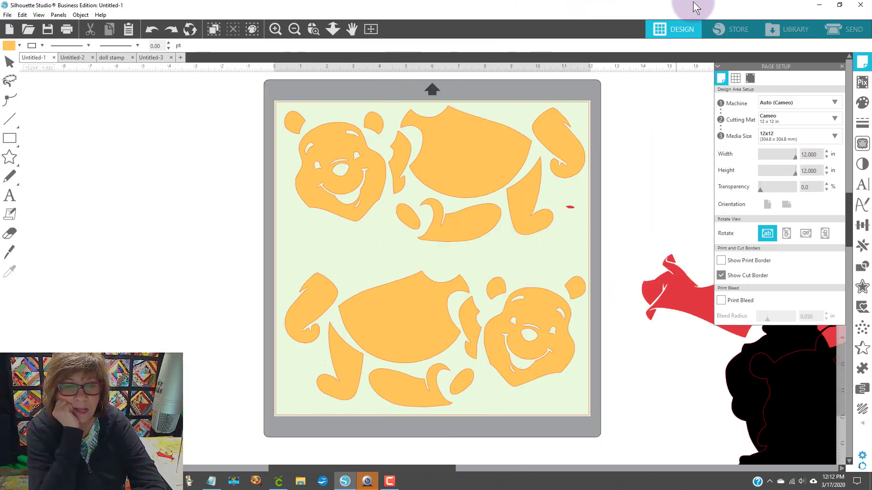
pyautogui.hotkey('ctrl', 'z')
pyautogui.hotkey('ctrl', 'z')
pyautogui.hotkey('ctrl', 'z')
pyautogui.hotkey('ctrl', 'z')
pyautogui.hotkey('ctrl', 'z')
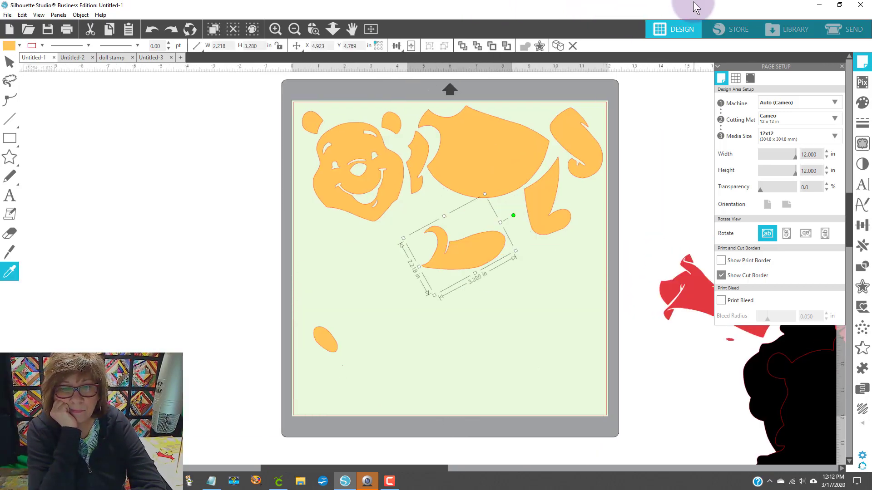
pyautogui.hotkey('ctrl', 'z')
pyautogui.hotkey('ctrl', 'z')
pyautogui.hotkey('ctrl', 'z')
pyautogui.hotkey('ctrl', 'z')
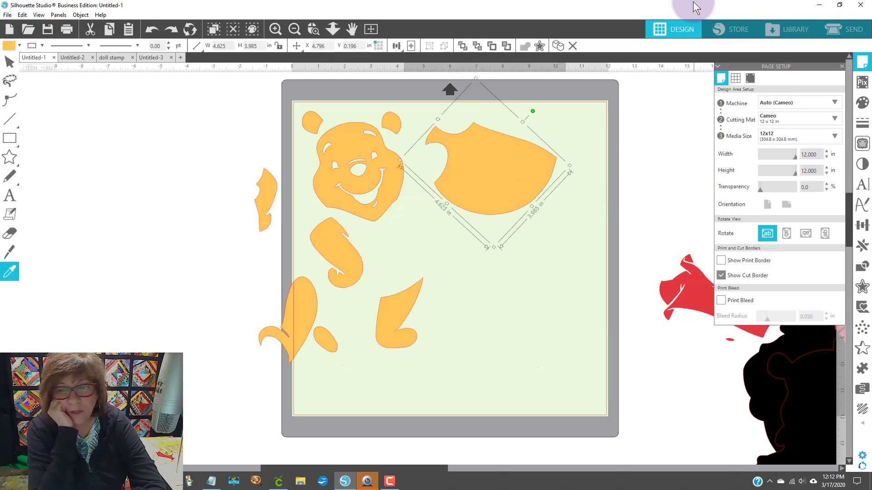
pyautogui.hotkey('ctrl', 'z')
pyautogui.hotkey('ctrl', 'z')
pyautogui.hotkey('ctrl', 'z')
pyautogui.hotkey('ctrl', 'z')
pyautogui.hotkey('ctrl', 'z')
pyautogui.hotkey('ctrl', 'z')
pyautogui.hotkey('ctrl', 'z')
pyautogui.hotkey('ctrl', 'z')
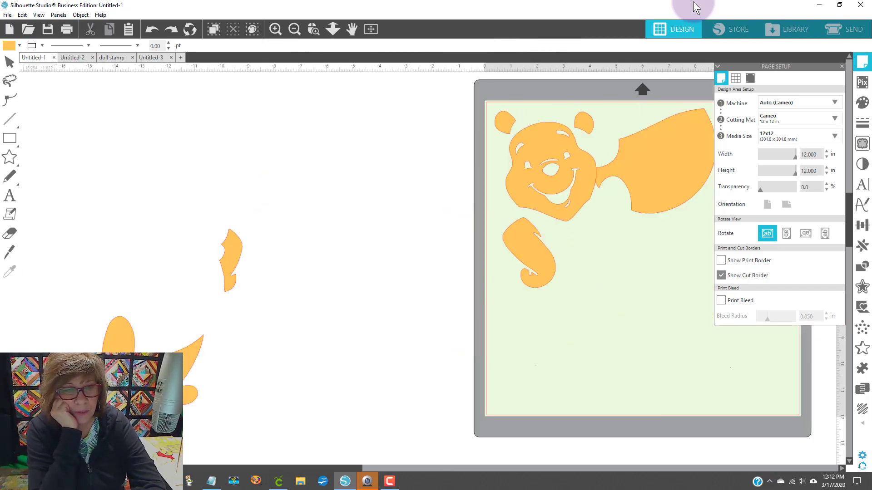
pyautogui.hotkey('ctrl', 'z')
pyautogui.hotkey('ctrl', 'z')
pyautogui.hotkey('ctrl', 'z')
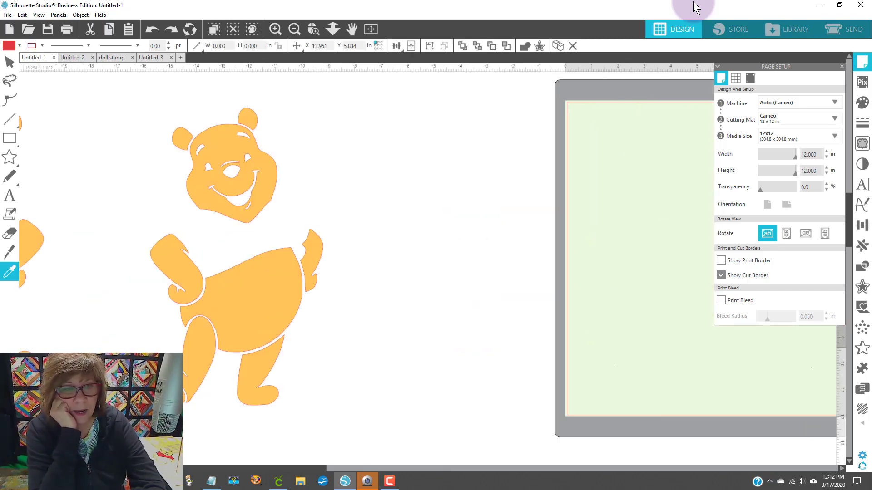
pyautogui.hotkey('ctrl', 'z')
pyautogui.hotkey('ctrl', 'z')
pyautogui.hotkey('ctrl', 'z')
pyautogui.hotkey('ctrl', 'z')
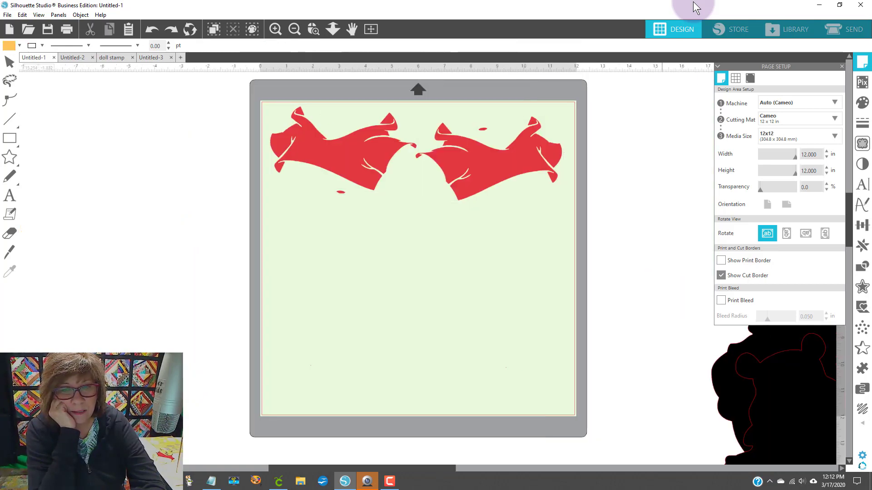
pyautogui.hotkey('ctrl', 'z')
pyautogui.hotkey('ctrl', 'z')
pyautogui.hotkey('ctrl', 'z')
pyautogui.hotkey('ctrl', 'z')
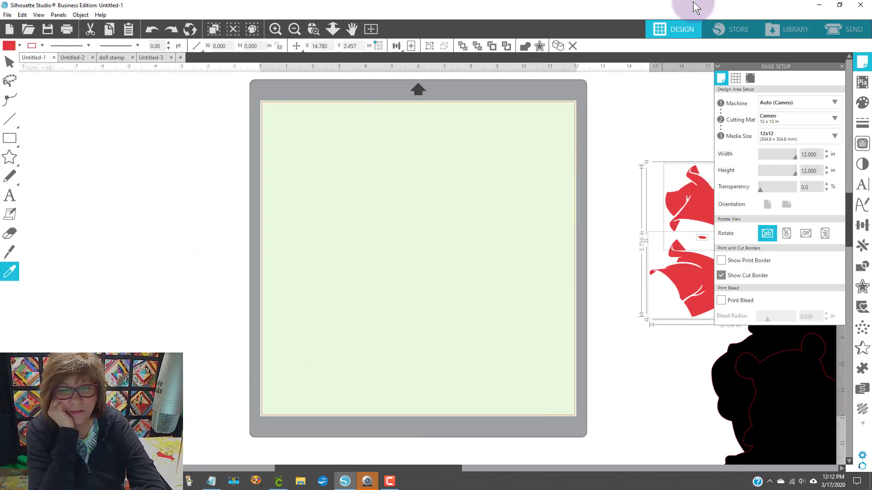
pyautogui.hotkey('ctrl', 'z')
pyautogui.hotkey('ctrl', 'z')
pyautogui.hotkey('ctrl', 'z')
pyautogui.hotkey('ctrl', 'z')
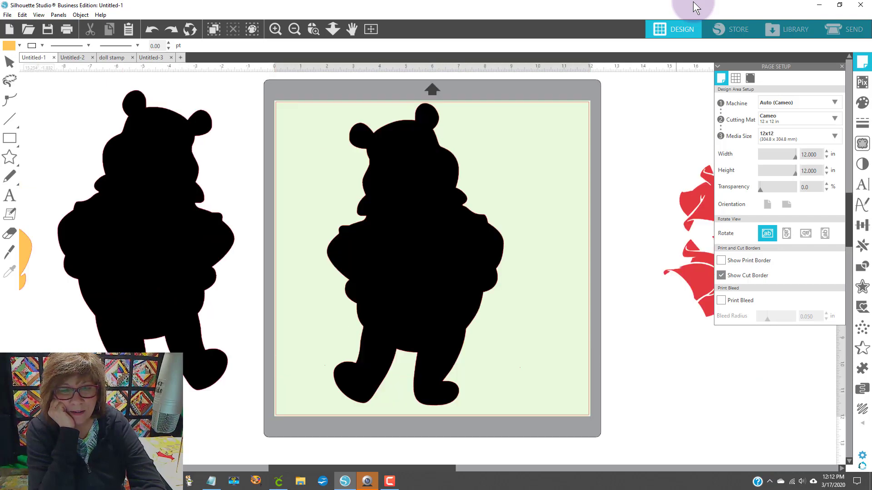
pyautogui.hotkey('ctrl', 'z')
pyautogui.hotkey('ctrl', 'z')
pyautogui.hotkey('ctrl', 'z')
pyautogui.hotkey('ctrl', 'z')
pyautogui.hotkey('ctrl', 'z')
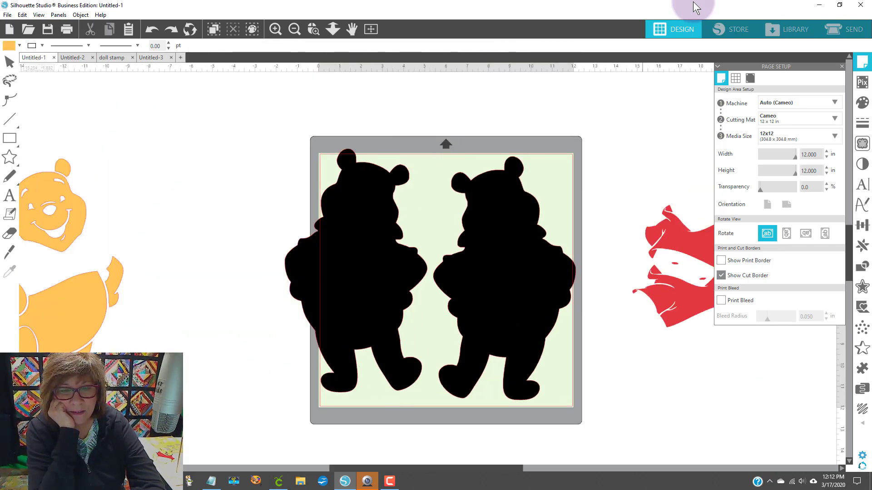
pyautogui.hotkey('ctrl', 'z')
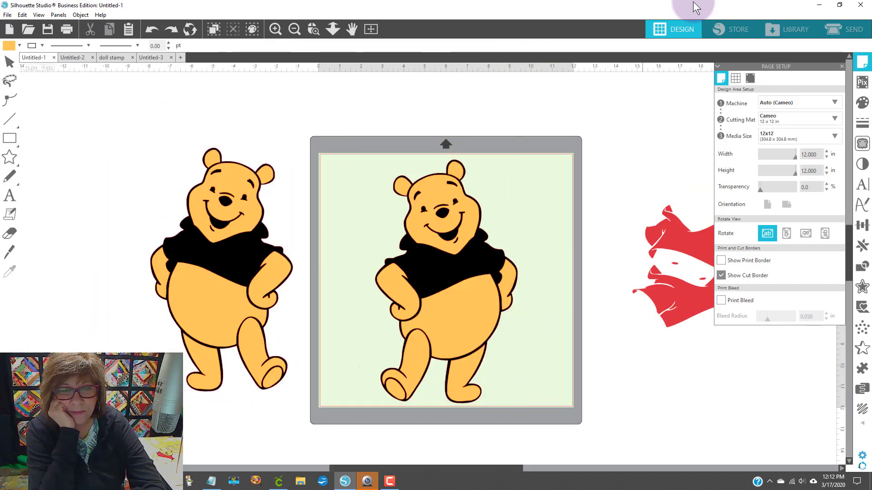
pyautogui.hotkey('ctrl', 'z')
pyautogui.hotkey('ctrl', 'z')
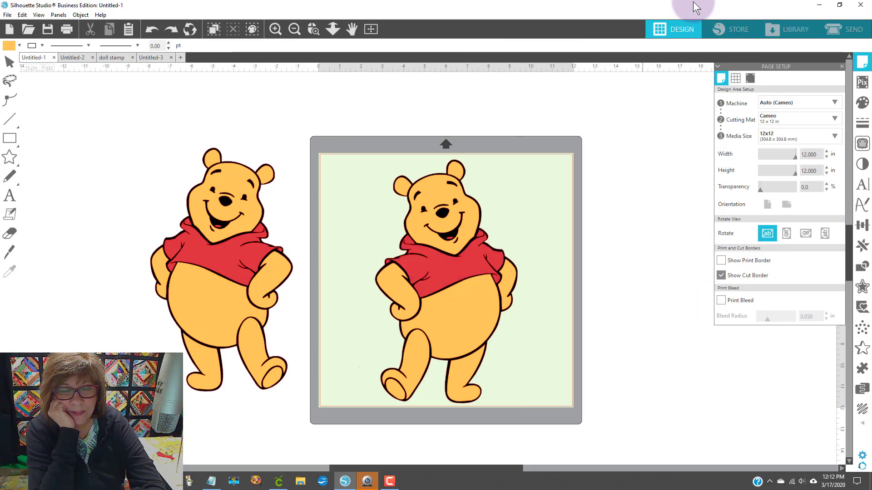
pyautogui.hotkey('ctrl', 'z')
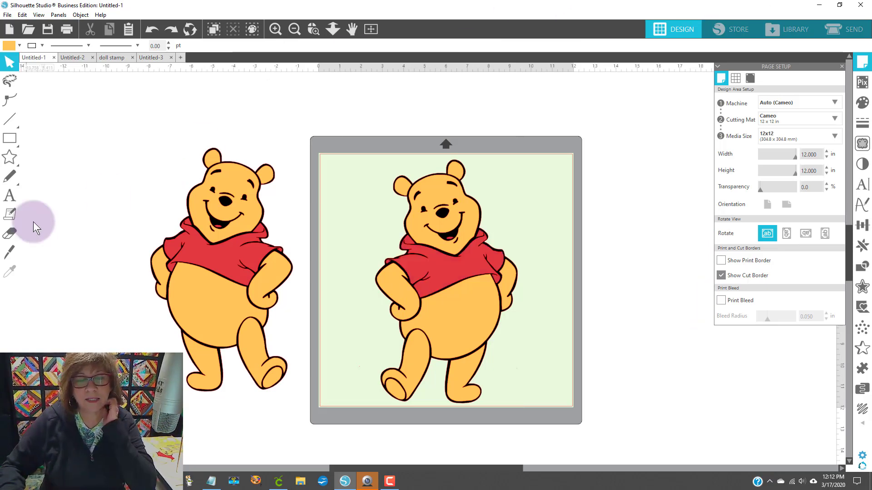
pyautogui.moveTo(78, 152); pyautogui.dragTo(243, 375)
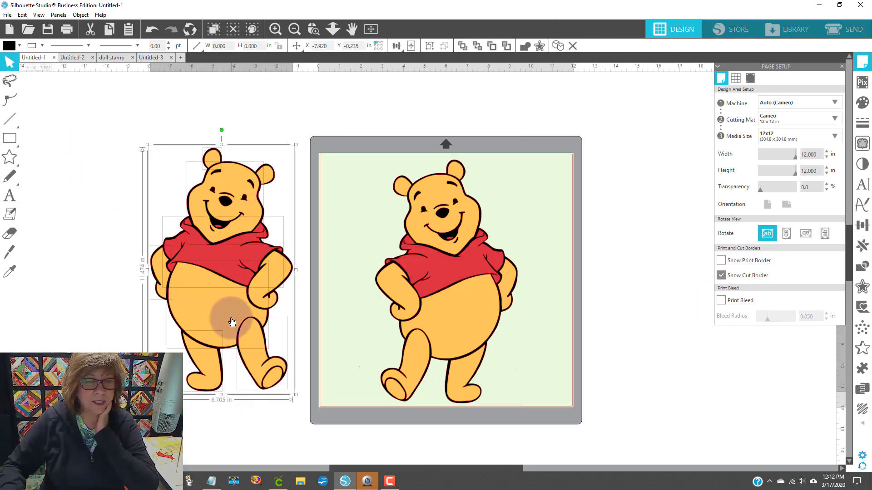
pyautogui.moveTo(233, 321); pyautogui.dragTo(186, 296)
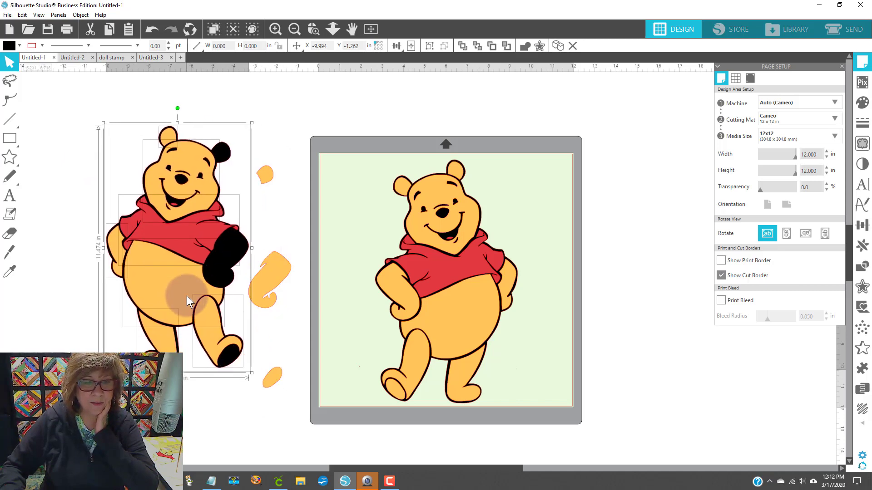
pyautogui.click(152, 29)
pyautogui.click(275, 96)
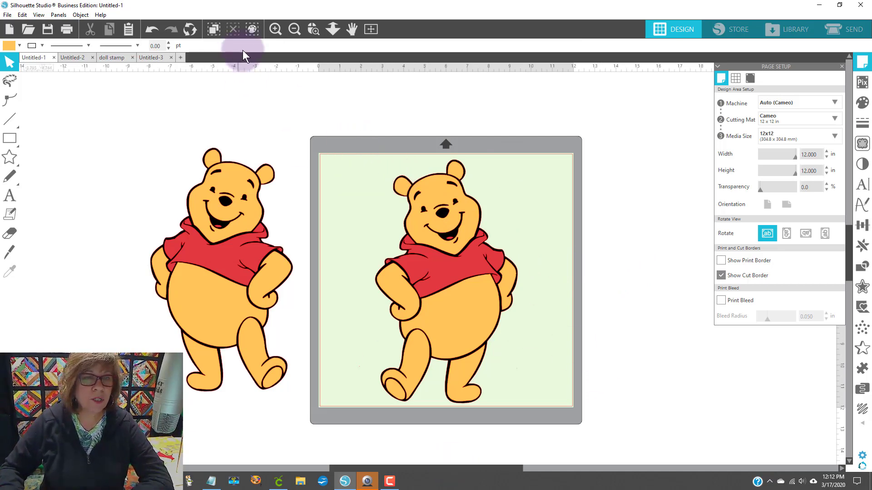
# Select the yellow shapes on the mat by fill color RGB (254,198,87) and combine them into a compound path
pyautogui.click(253, 30)
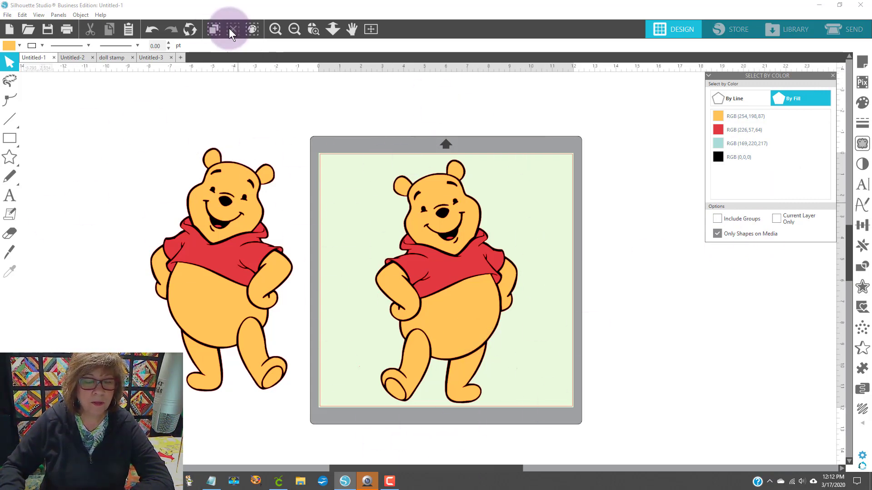
pyautogui.click(720, 118)
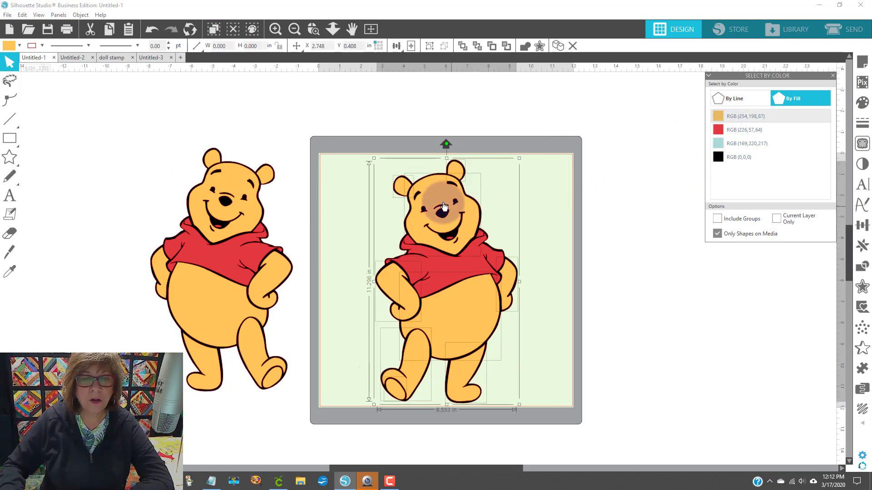
pyautogui.rightClick(436, 194)
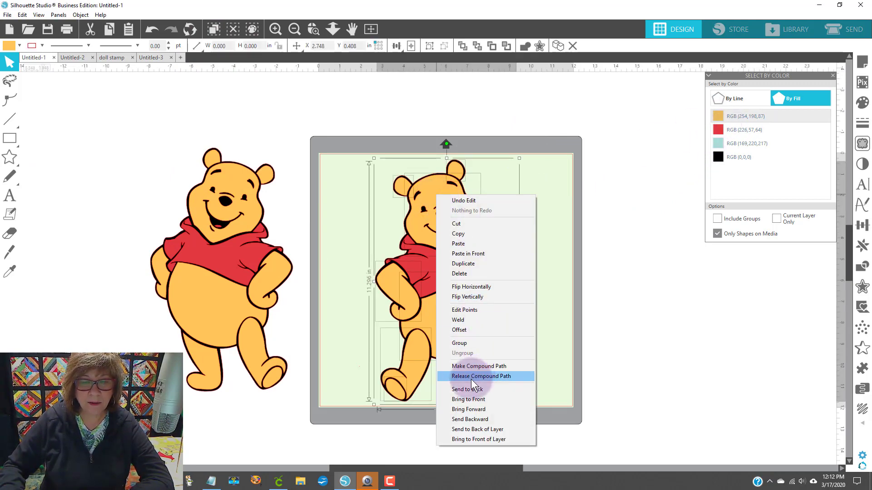
pyautogui.click(470, 366)
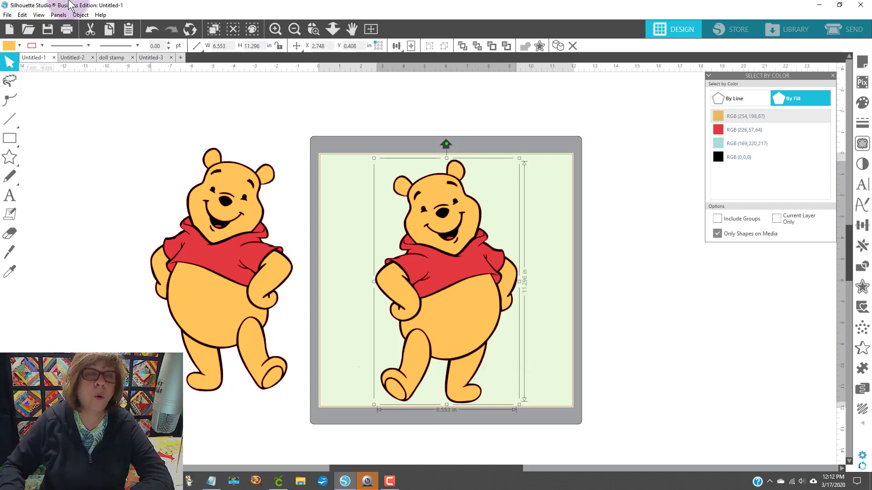
# Move the combined yellow pieces off the mat to the empty area on its right side
pyautogui.click(82, 15)
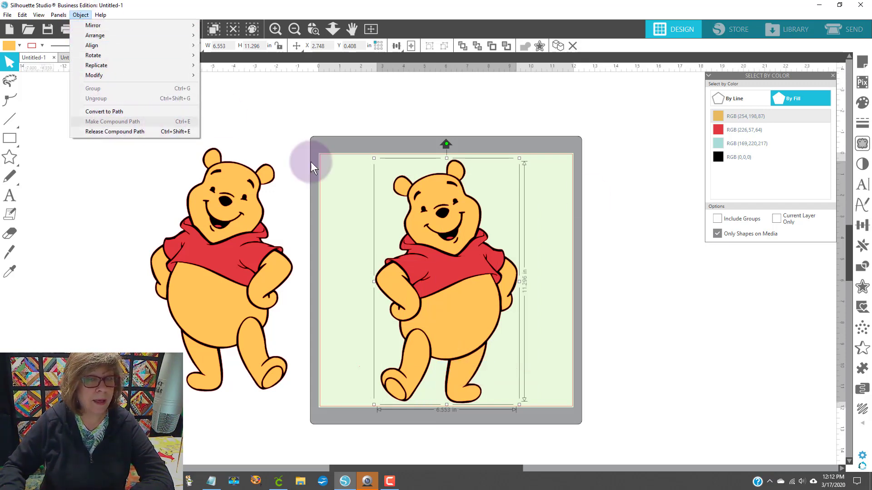
pyautogui.click(631, 189)
pyautogui.moveTo(479, 197); pyautogui.dragTo(658, 200)
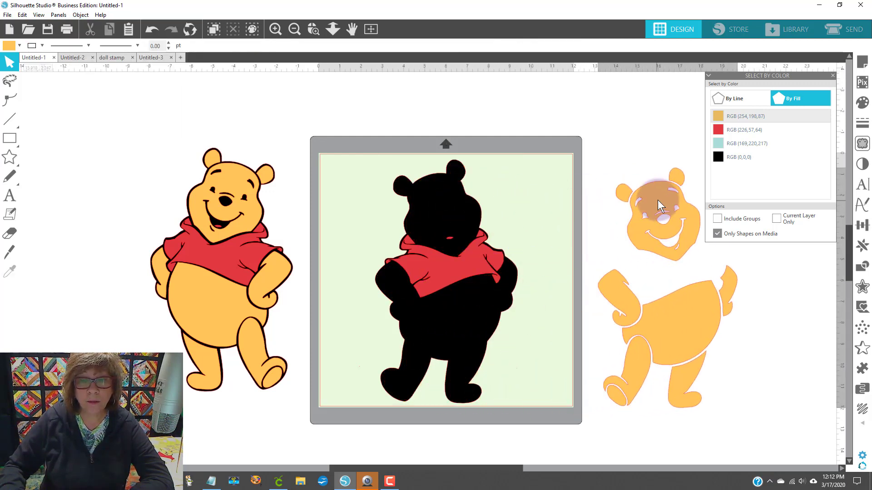
# Select the red shirt pieces by fill color, make them a compound path, and move them off the mat over the yellow head
pyautogui.click(739, 130)
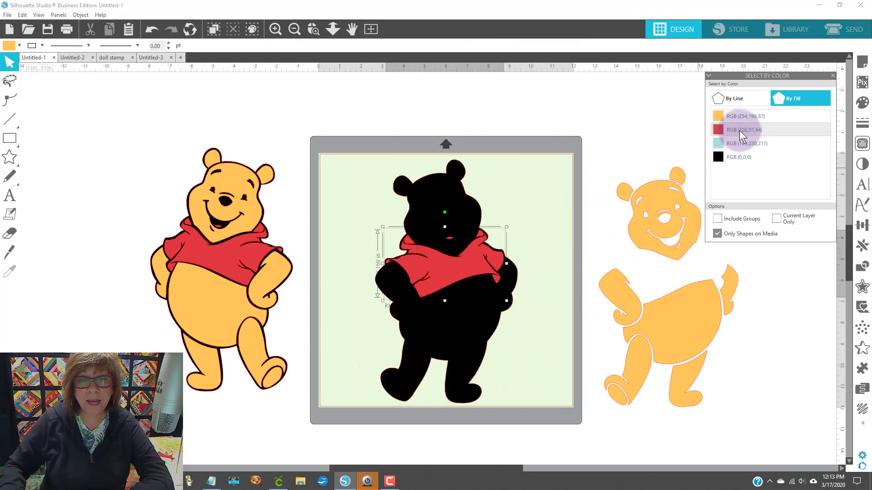
pyautogui.click(81, 14)
pyautogui.click(114, 121)
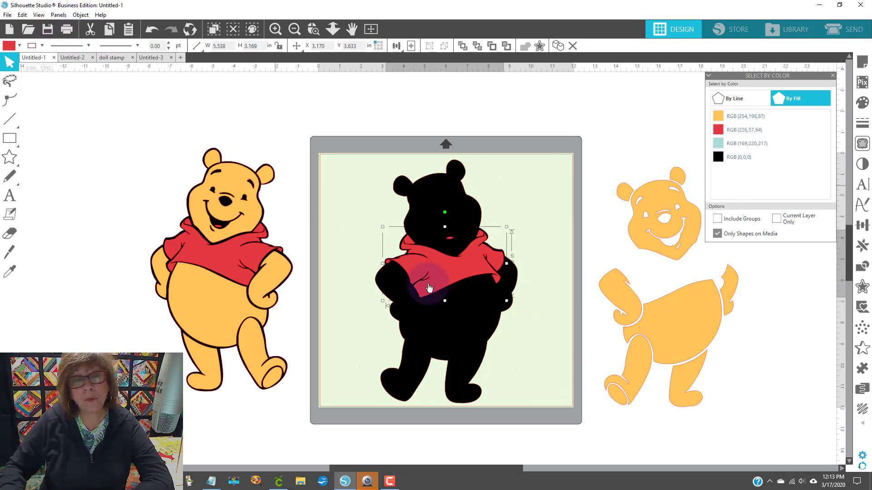
pyautogui.moveTo(436, 272); pyautogui.dragTo(638, 223)
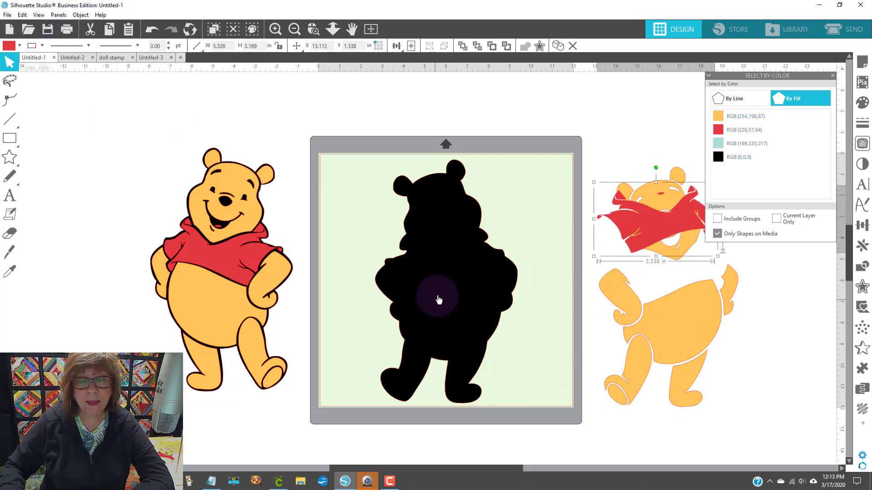
# Delete the tiny light-blue specks hidden behind the black silhouette, and move the silhouette off the mat beneath the yellow and red pieces
pyautogui.click(757, 147)
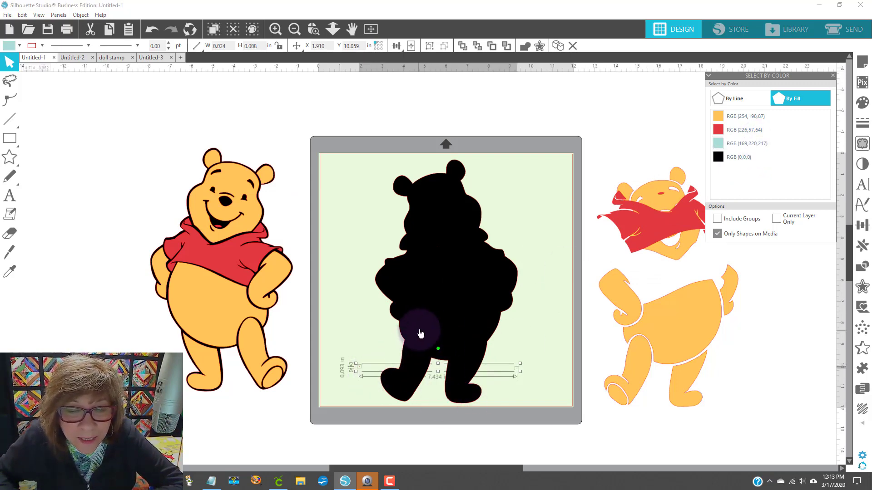
pyautogui.moveTo(415, 321); pyautogui.dragTo(450, 257)
pyautogui.moveTo(348, 356); pyautogui.dragTo(527, 387)
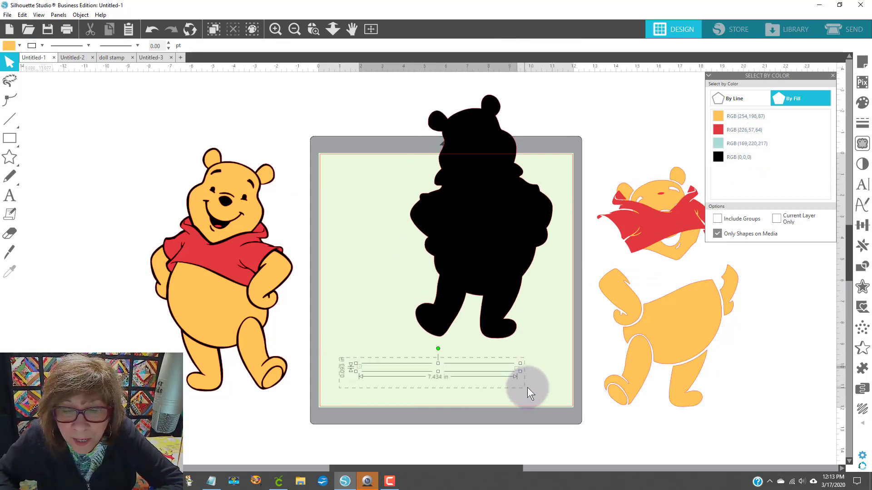
pyautogui.click(538, 388)
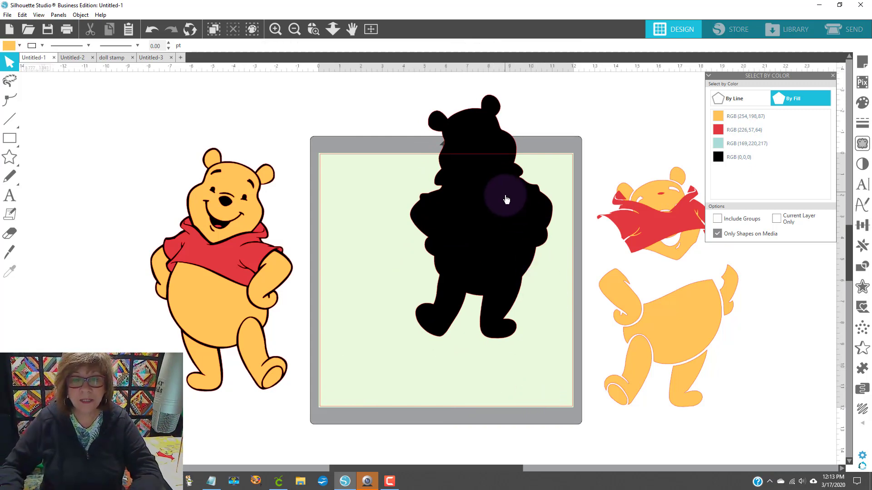
pyautogui.moveTo(505, 194); pyautogui.dragTo(670, 258)
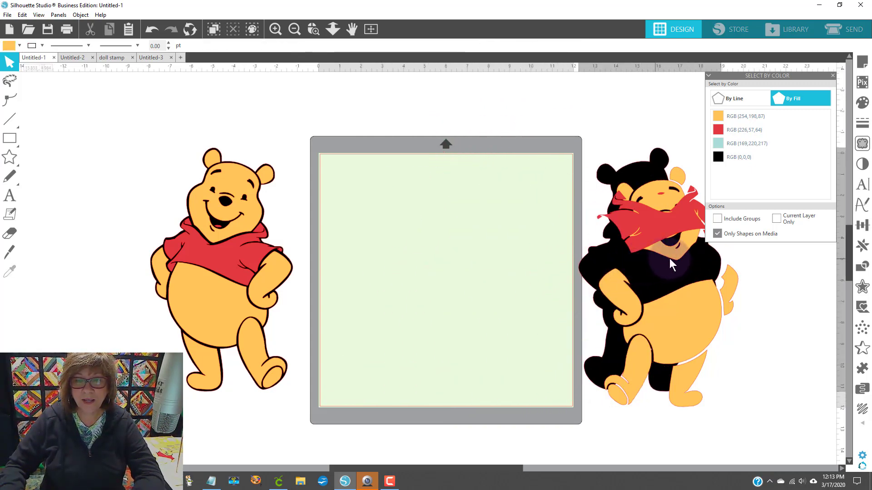
# Select every piece of the second Pooh figure and move the whole figure onto the mat
pyautogui.moveTo(153, 138); pyautogui.dragTo(317, 408)
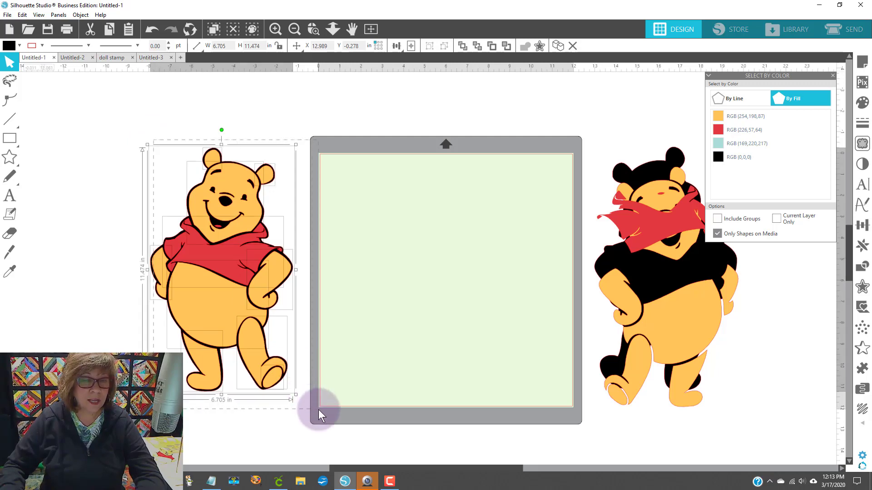
pyautogui.moveTo(189, 292); pyautogui.dragTo(399, 303)
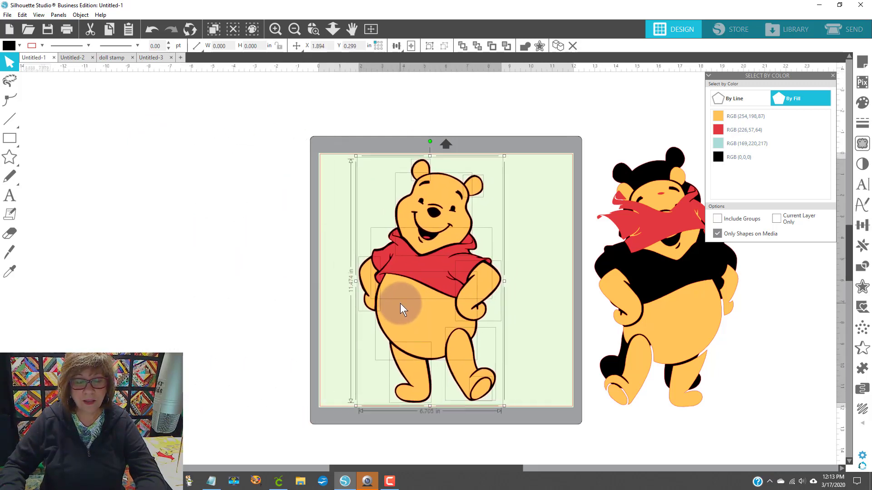
pyautogui.click(573, 264)
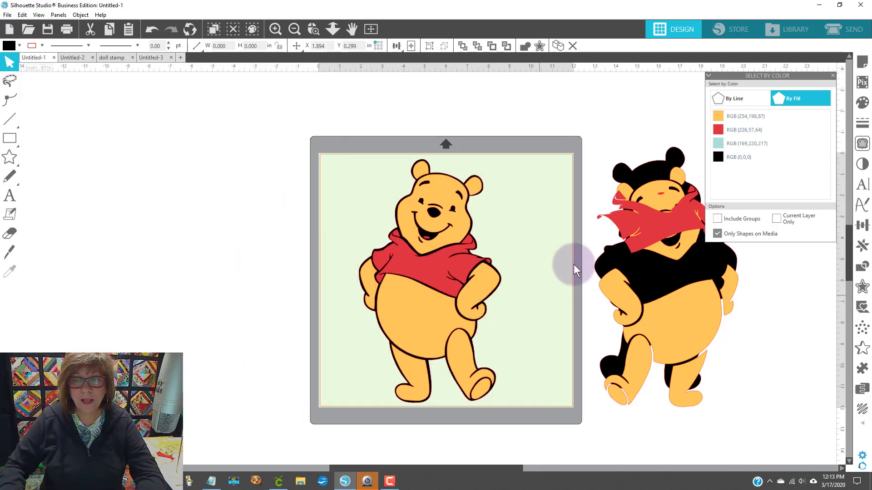
# Select the yellow shapes on the mat by fill color, leave them uncombined, and move only the figure's left yellow ear off the head
pyautogui.click(737, 116)
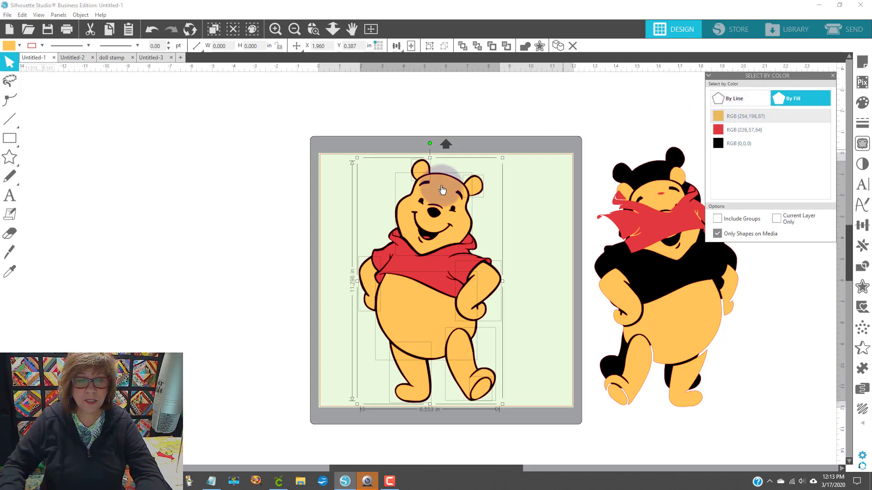
pyautogui.click(81, 16)
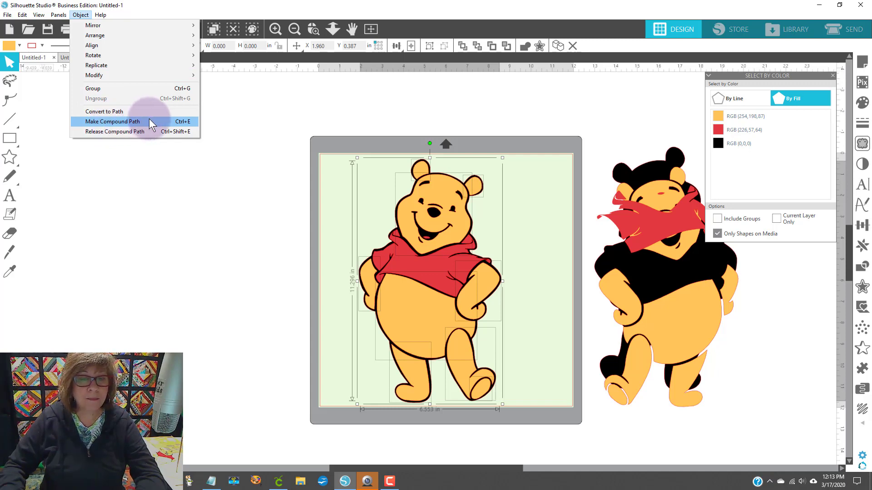
pyautogui.click(233, 179)
pyautogui.moveTo(412, 180); pyautogui.dragTo(323, 179)
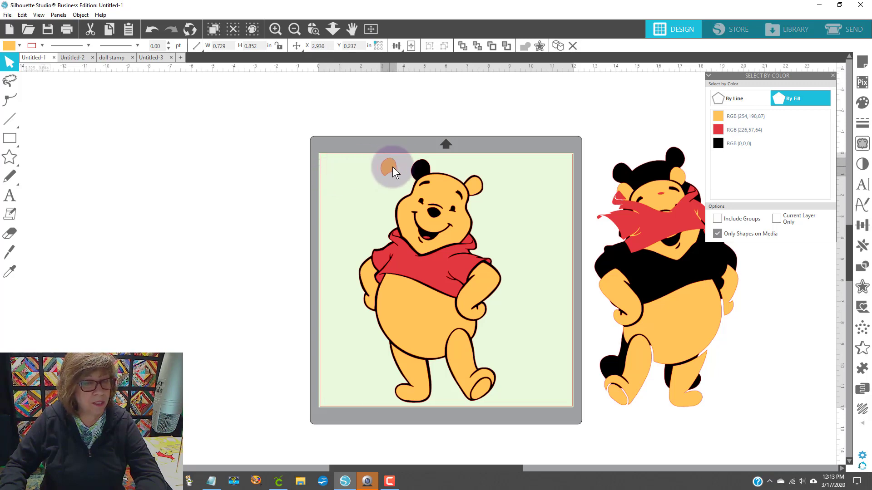
# Return the ear to the first Pooh's head, combine the yellow-filled pieces into a compound path, and move them off the mat
pyautogui.moveTo(415, 169); pyautogui.dragTo(421, 169)
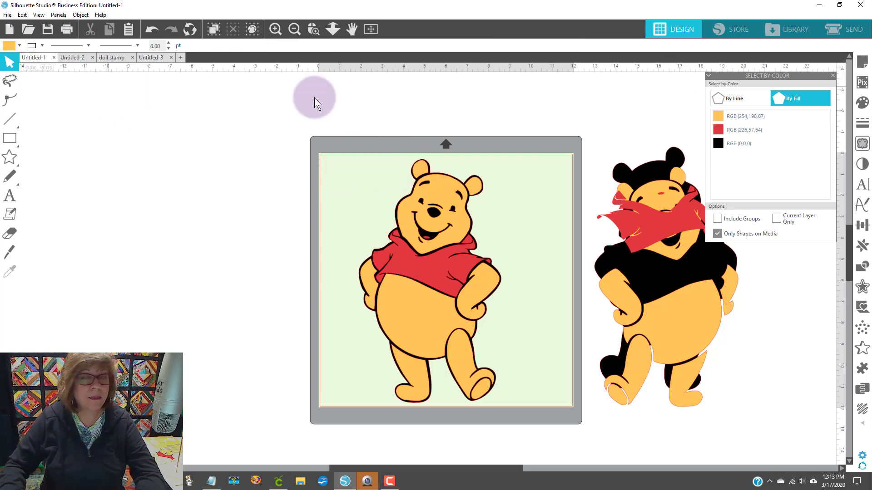
pyautogui.click(734, 99)
pyautogui.click(737, 117)
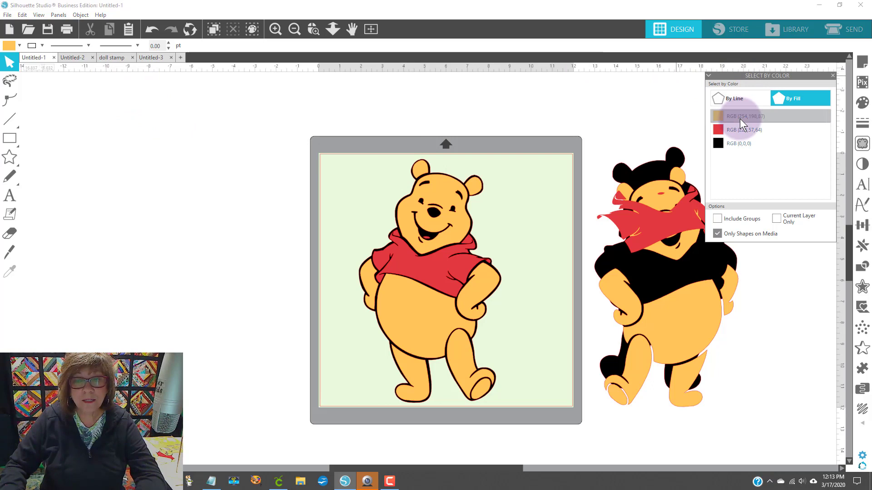
pyautogui.click(80, 16)
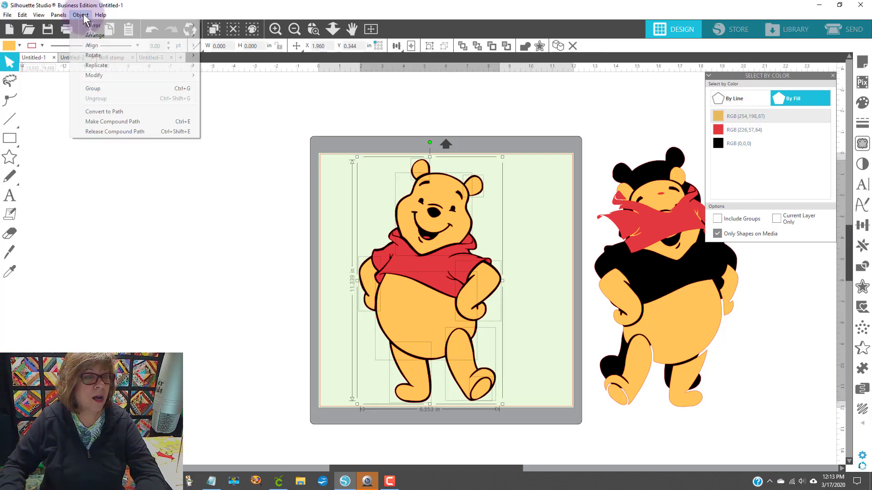
pyautogui.click(128, 122)
pyautogui.moveTo(449, 190); pyautogui.dragTo(160, 148)
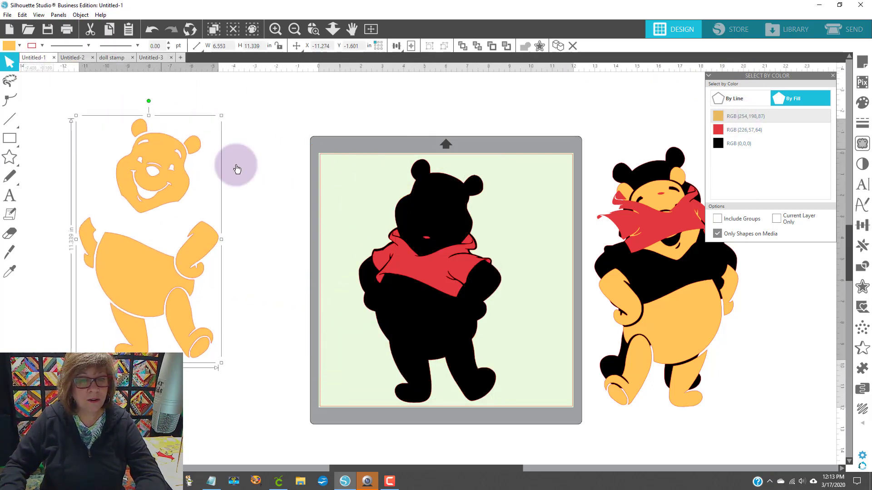
# Move the black silhouette off the mat, select the remaining red pieces by fill color, and make them a compound path
pyautogui.moveTo(438, 194); pyautogui.dragTo(228, 160)
pyautogui.click(337, 324)
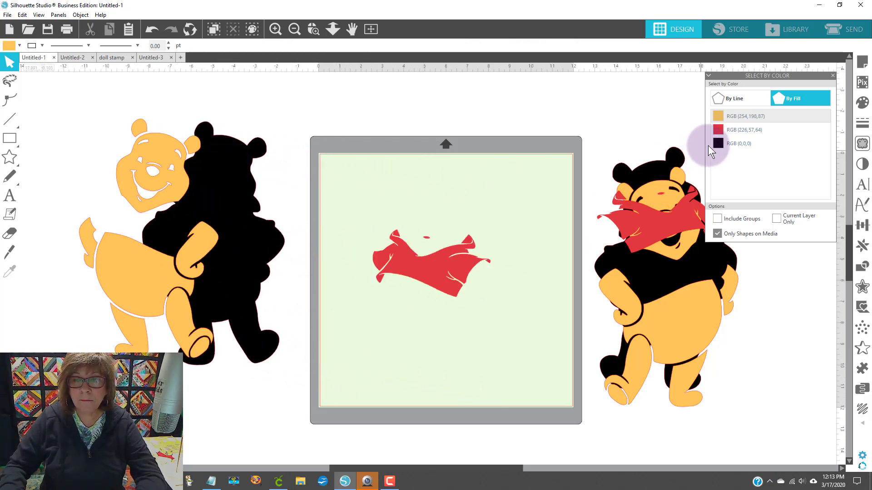
pyautogui.click(743, 129)
pyautogui.click(85, 15)
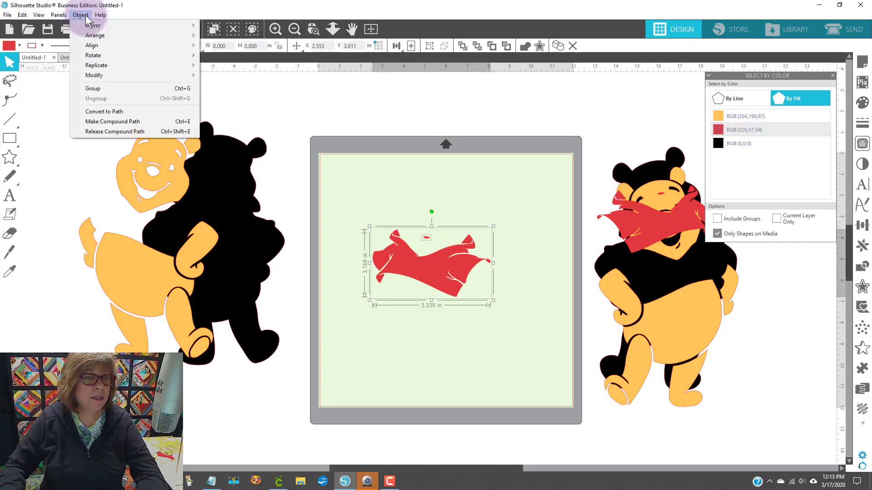
pyautogui.click(126, 121)
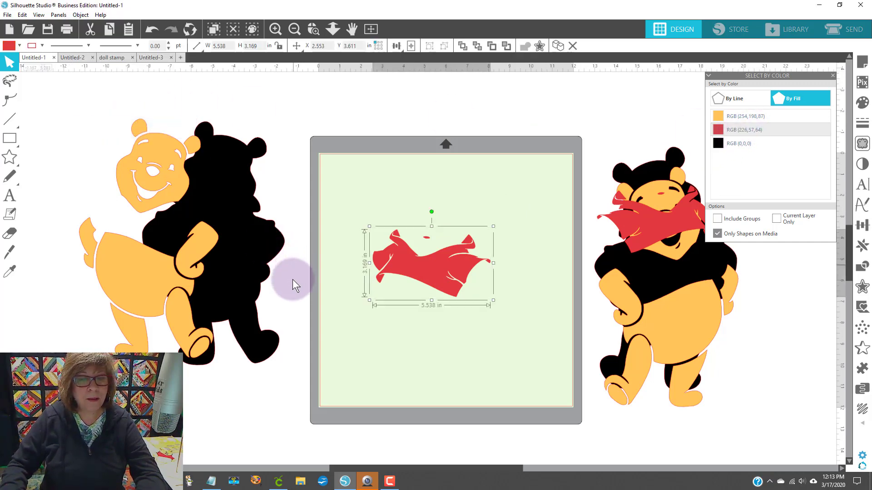
# Reassemble the first Pooh on the mat by returning the black silhouette and aligning the yellow compound path over it
pyautogui.moveTo(249, 275); pyautogui.dragTo(461, 318)
pyautogui.click(287, 324)
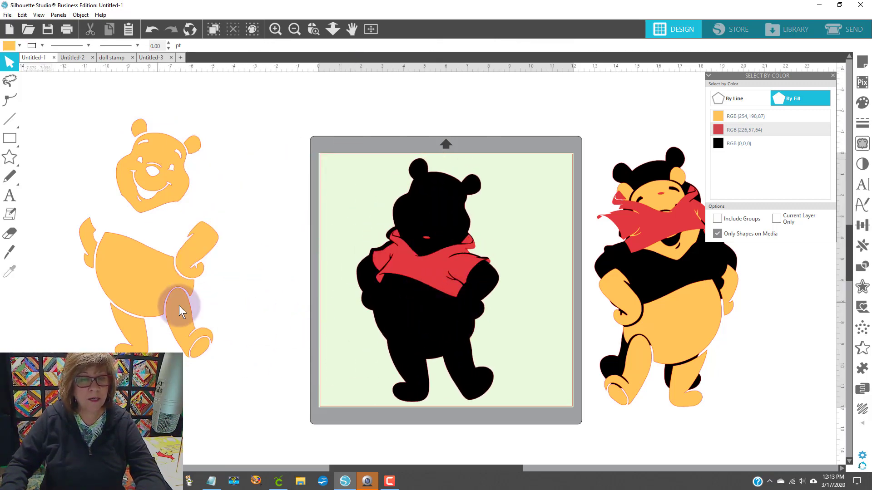
pyautogui.moveTo(178, 306); pyautogui.dragTo(437, 342)
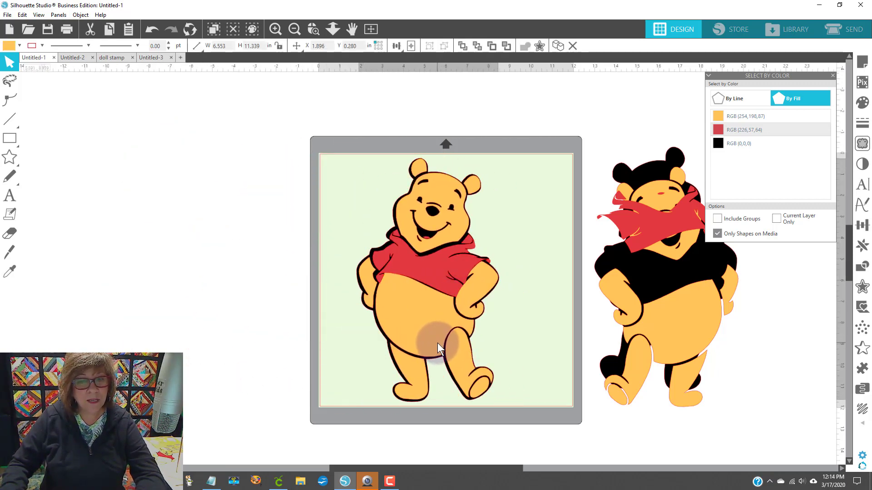
# Shift the first Pooh aside and reassemble the second Pooh's black, yellow and red layers beside it on the mat
pyautogui.click(600, 305)
pyautogui.moveTo(653, 234); pyautogui.dragTo(560, 298)
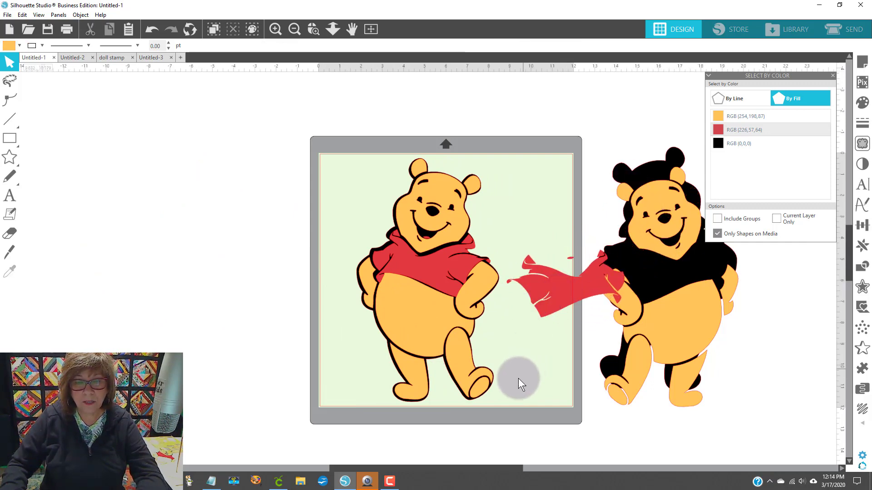
pyautogui.moveTo(519, 378); pyautogui.dragTo(339, 246)
pyautogui.moveTo(683, 165); pyautogui.dragTo(513, 227)
pyautogui.moveTo(598, 230); pyautogui.dragTo(516, 250)
# Select all layers of both Pooh figures and group them
pyautogui.click(587, 205)
pyautogui.moveTo(293, 145); pyautogui.dragTo(576, 372)
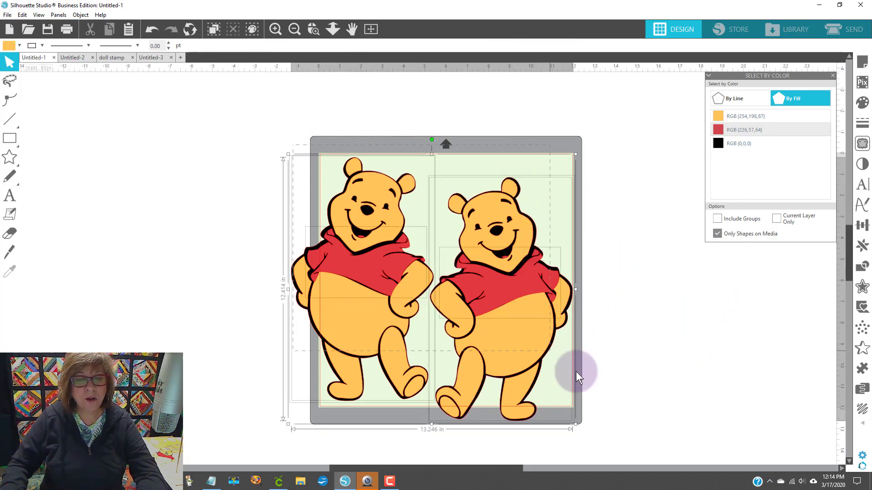
pyautogui.rightClick(530, 356)
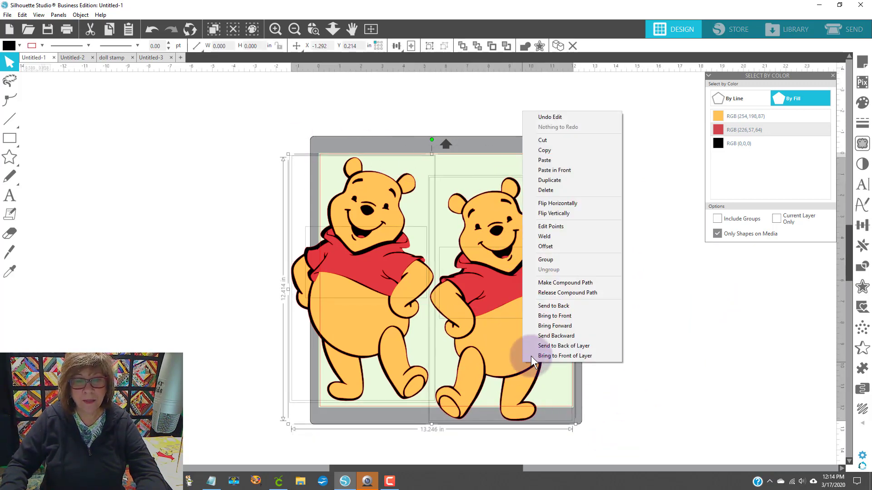
pyautogui.click(571, 260)
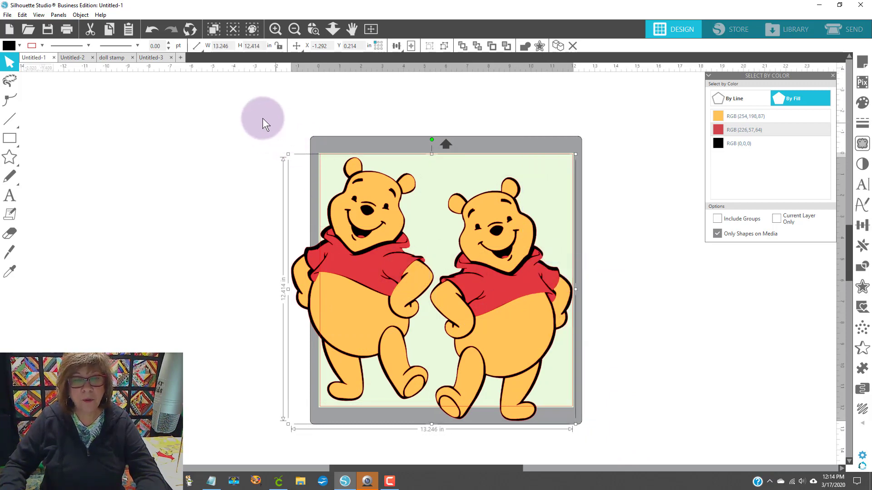
# Save the design to the hard drive's Downloads folder as "winnie the pooh for htv cricut" in SVG format
pyautogui.click(7, 14)
pyautogui.moveTo(44, 99)
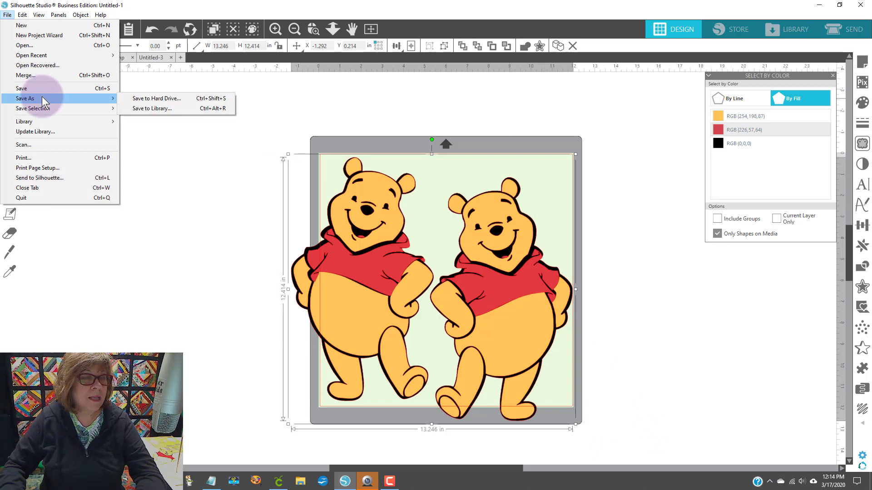
pyautogui.click(156, 99)
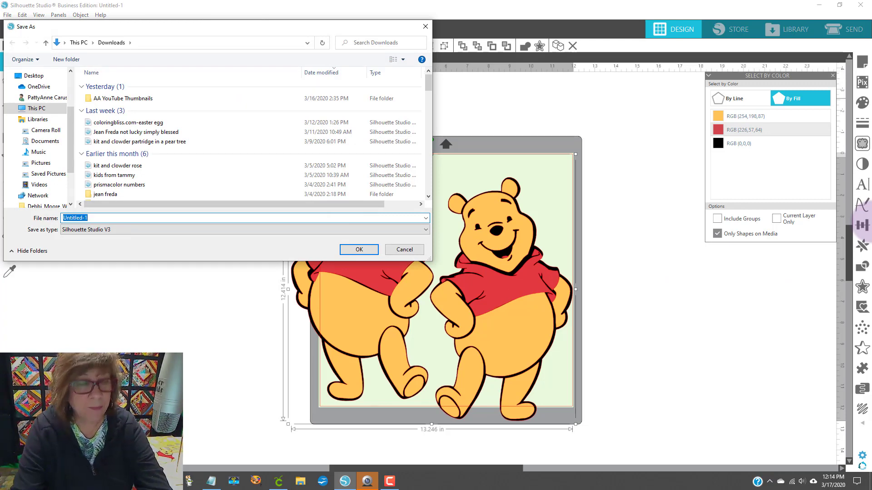
pyautogui.write('wub')
pyautogui.press('BackSpace')
pyautogui.press('BackSpace')
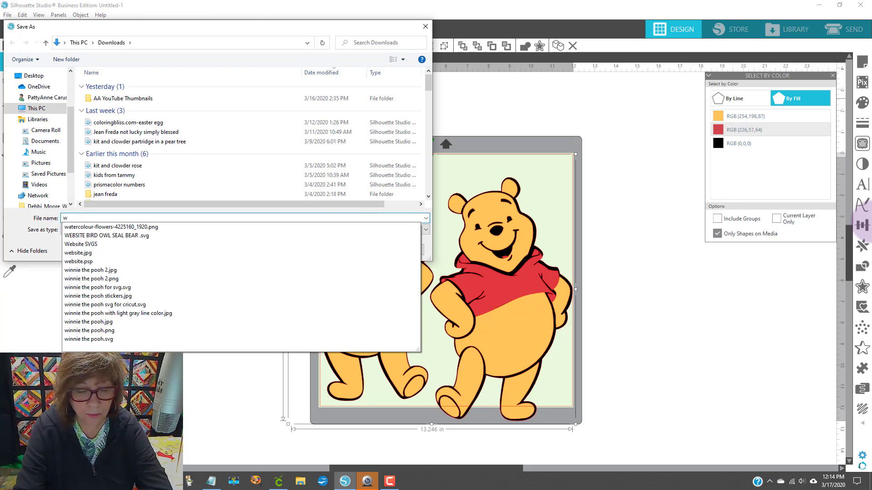
pyautogui.write('innie the p')
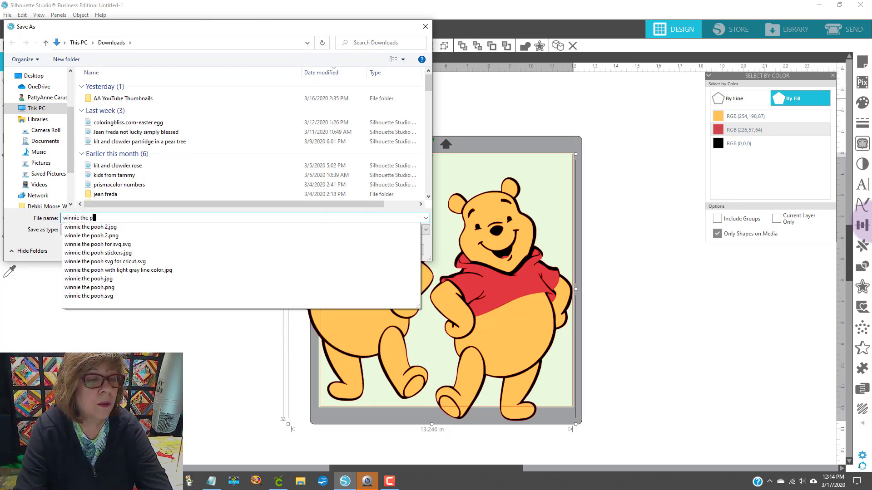
pyautogui.write('ooh for htv cricut')
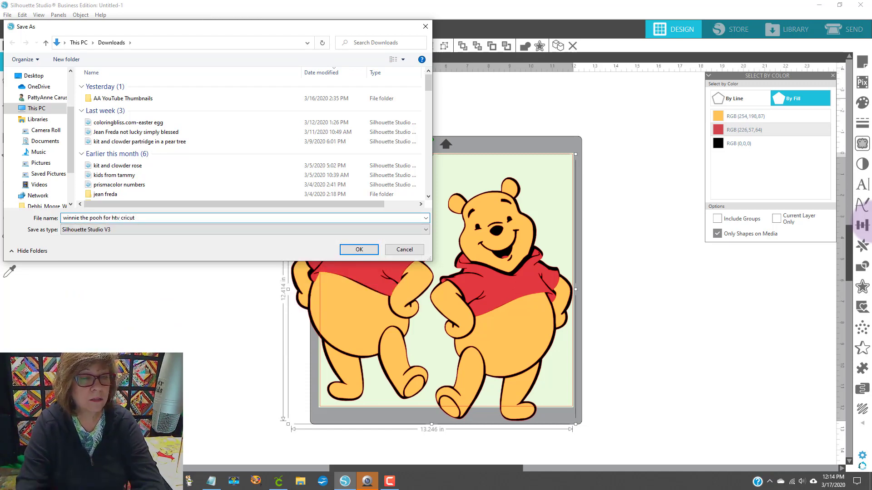
pyautogui.click(90, 229)
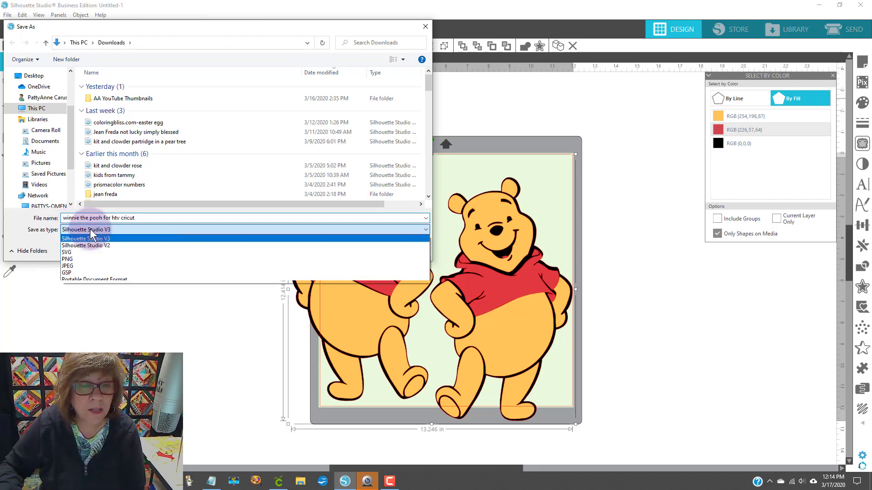
pyautogui.click(70, 252)
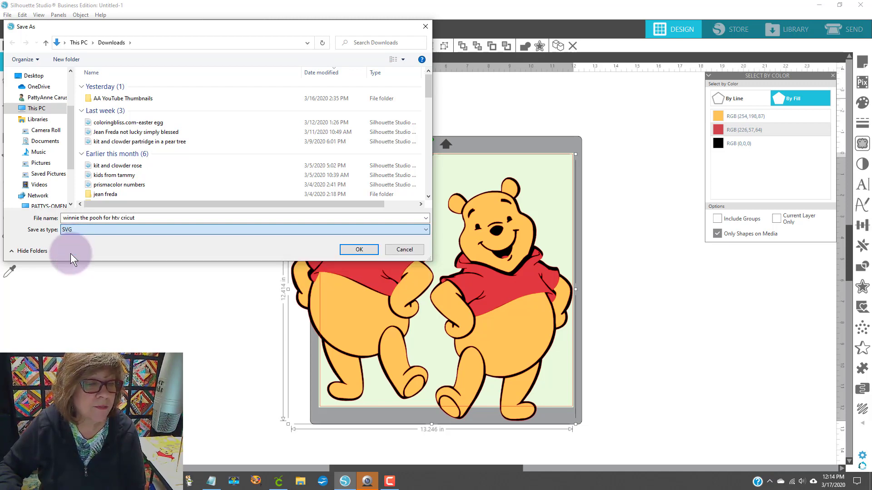
pyautogui.click(364, 251)
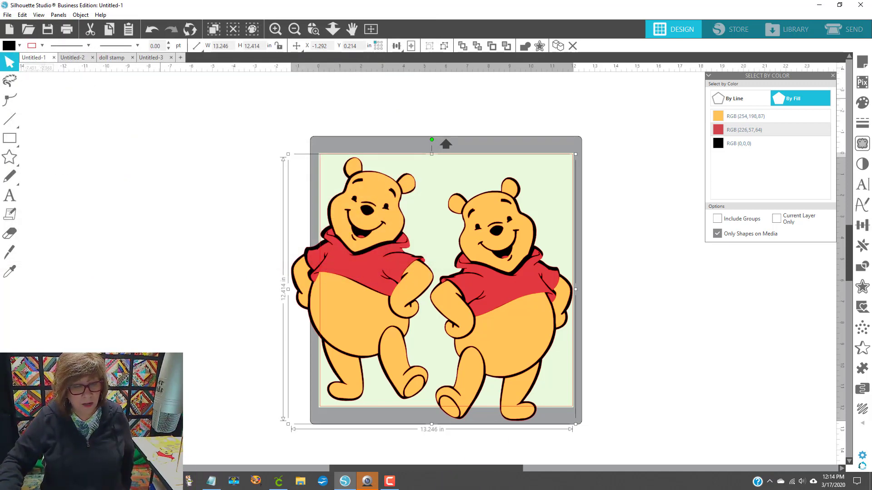
# Switch to Cricut Design Space, upload "winnie the pooh for htv cricut" from Downloads as an image, and save it
pyautogui.click(278, 481)
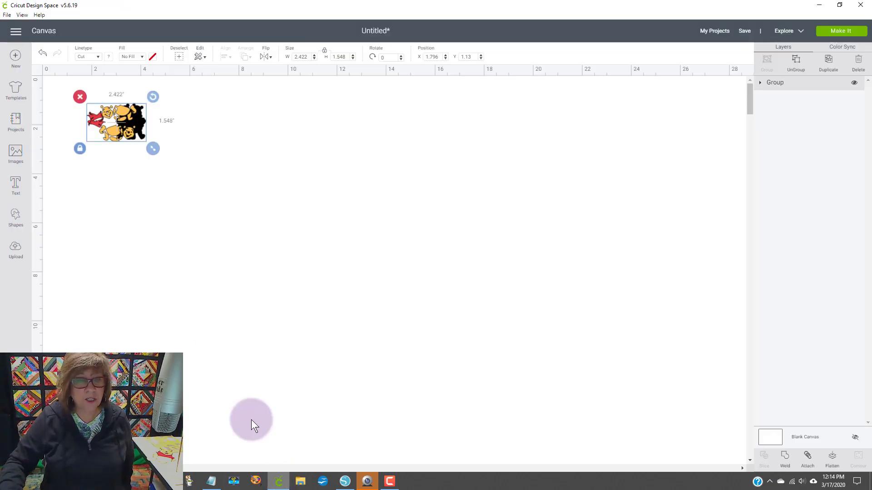
pyautogui.click(17, 255)
pyautogui.click(247, 227)
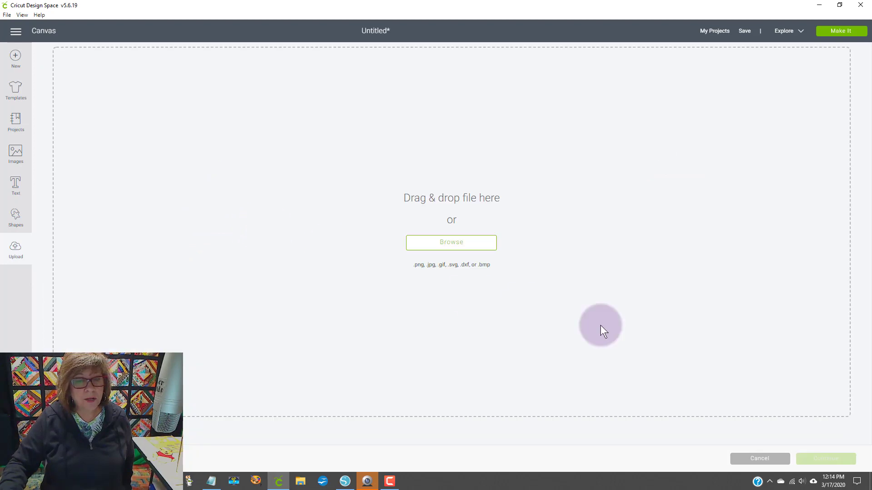
pyautogui.click(468, 245)
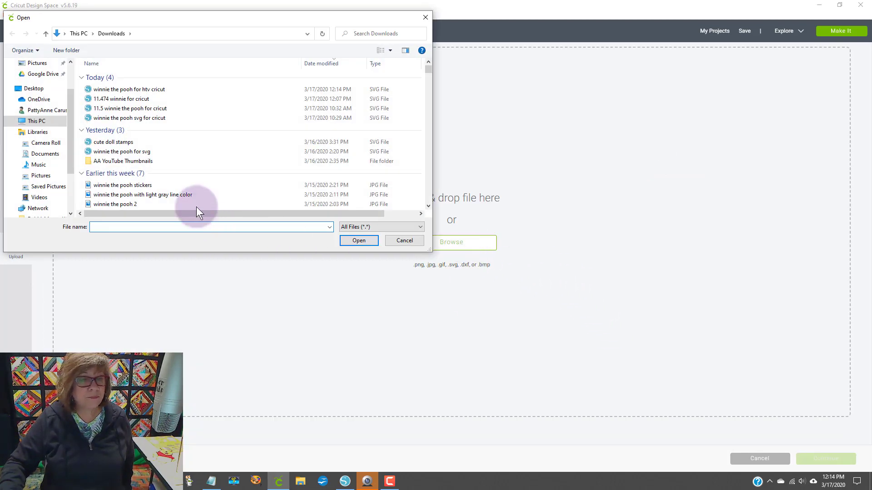
pyautogui.click(136, 91)
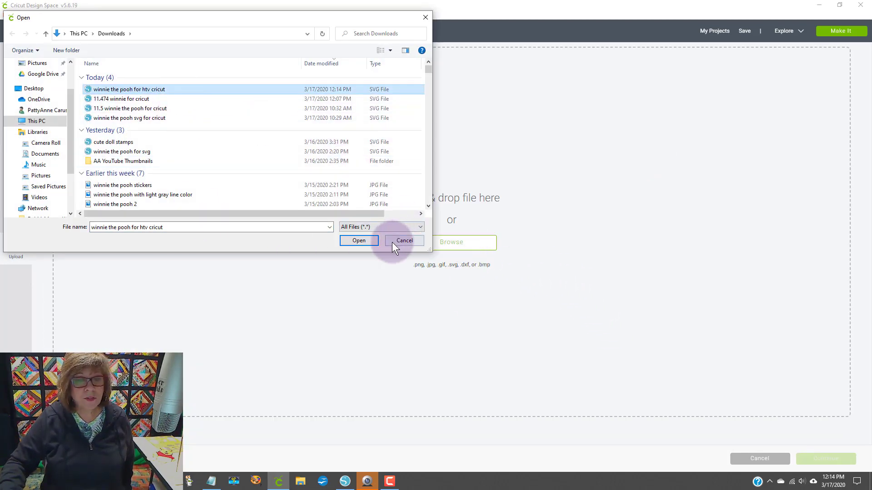
pyautogui.click(359, 240)
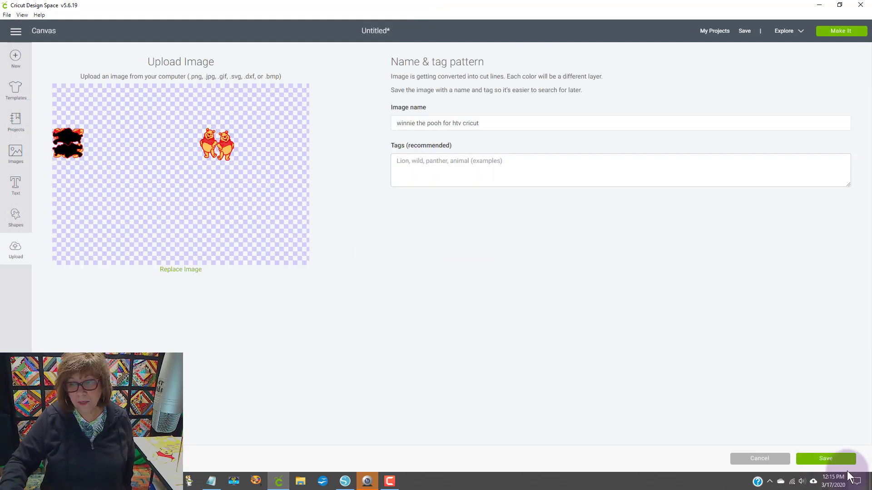
pyautogui.click(831, 458)
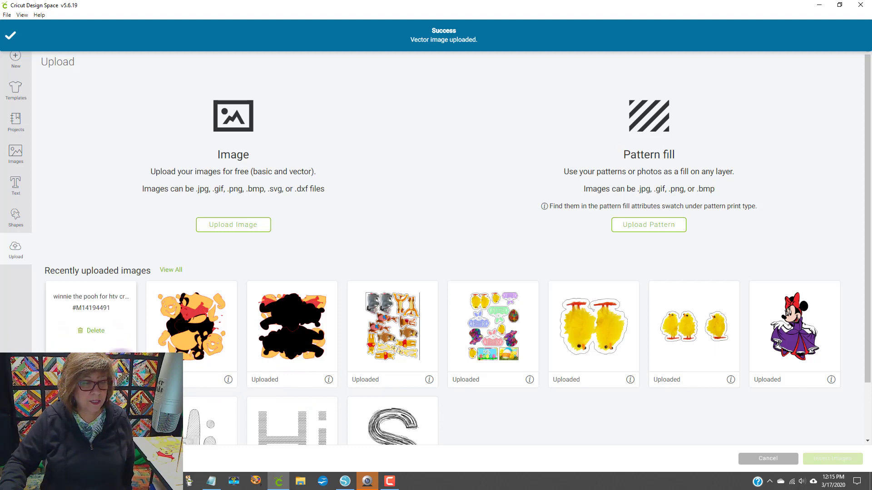
# Delete the newly uploaded "winnie the pooh for htv cricut" image from the recent uploads
pyautogui.click(91, 331)
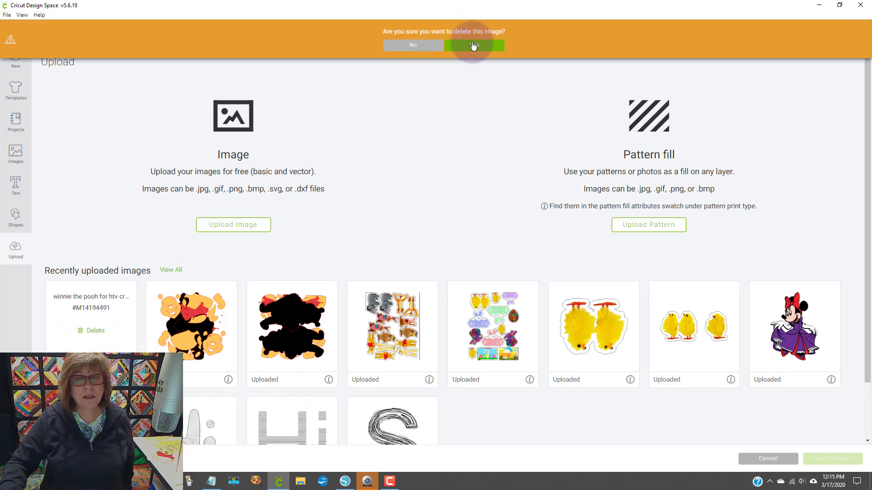
pyautogui.click(473, 45)
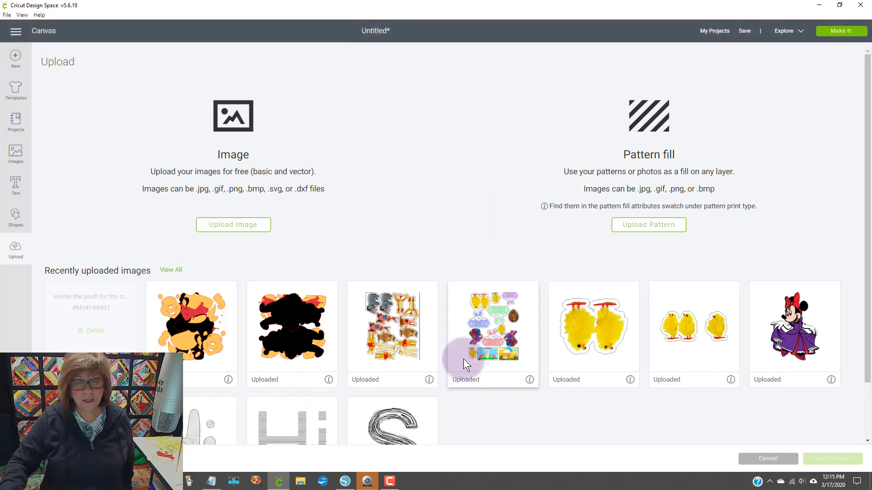
# Switch back to Silhouette Studio and delete the stray Pooh artwork lying far away from the mat
pyautogui.click(346, 482)
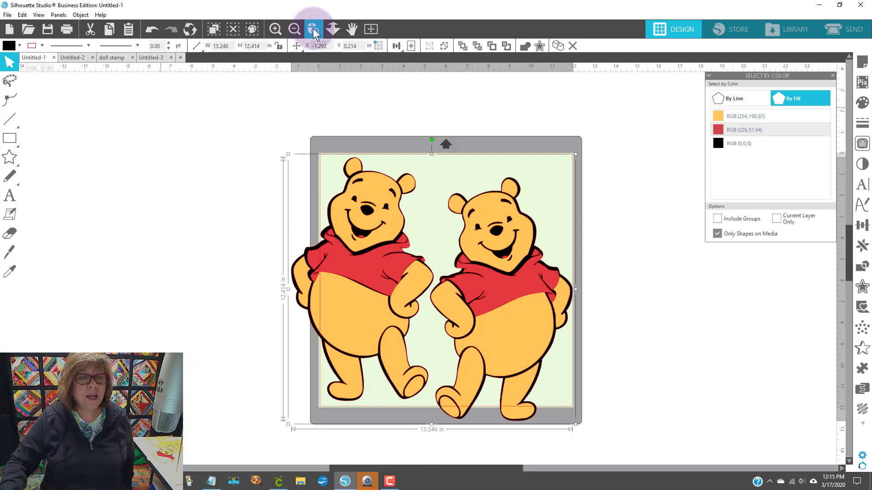
pyautogui.click(295, 29)
pyautogui.click(295, 29)
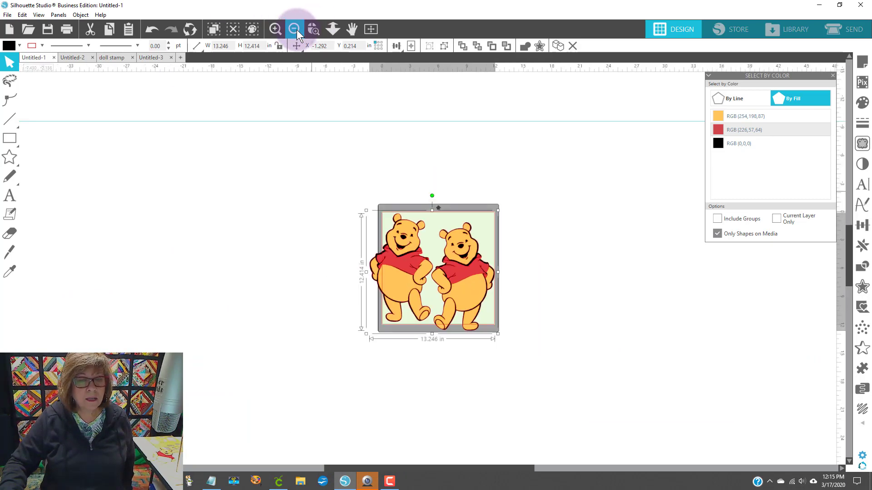
pyautogui.click(295, 29)
pyautogui.click(89, 279)
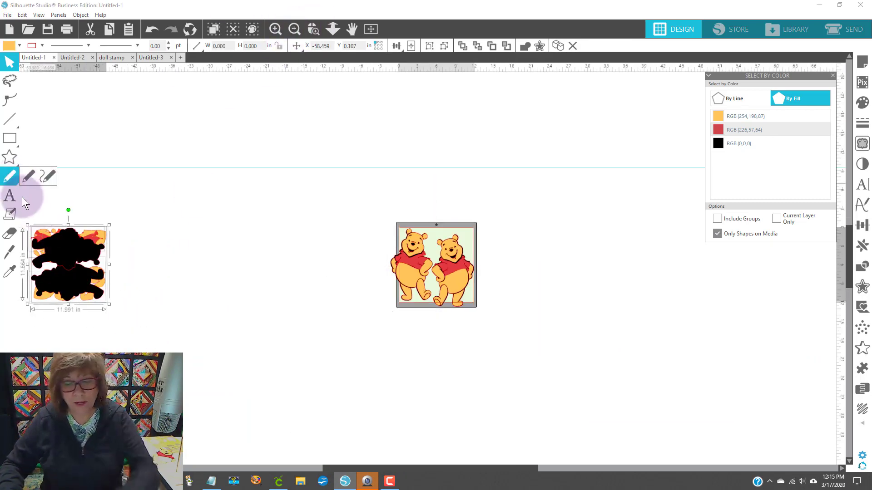
pyautogui.press('Delete')
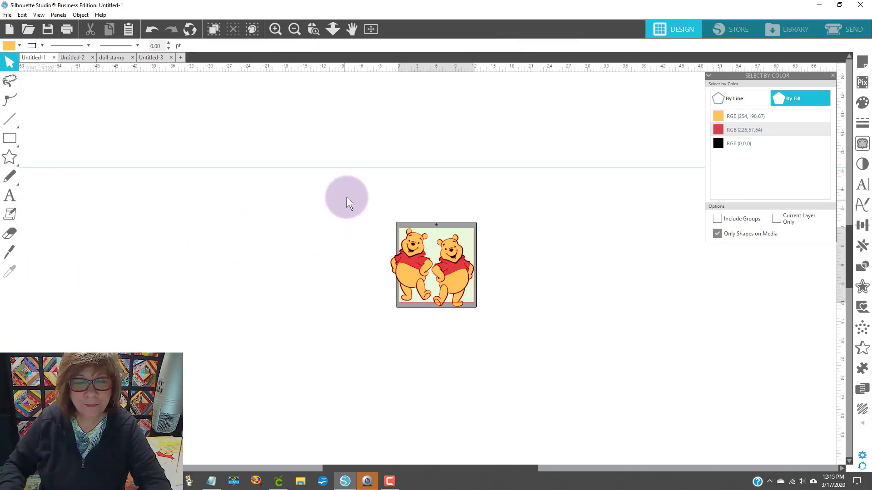
# Save the two Pooh figures as a selection to the hard drive in SVG format, replacing "winnie the pooh for htv cricut" in Downloads
pyautogui.moveTo(346, 197); pyautogui.dragTo(497, 322)
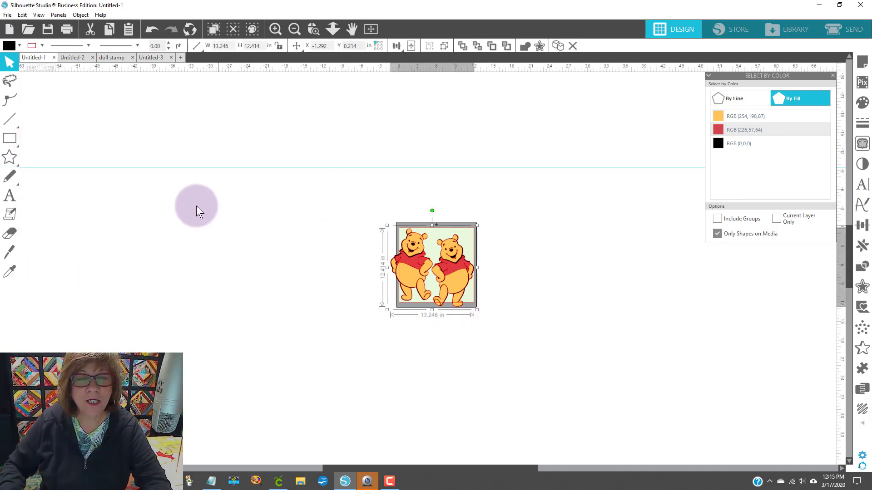
pyautogui.click(9, 15)
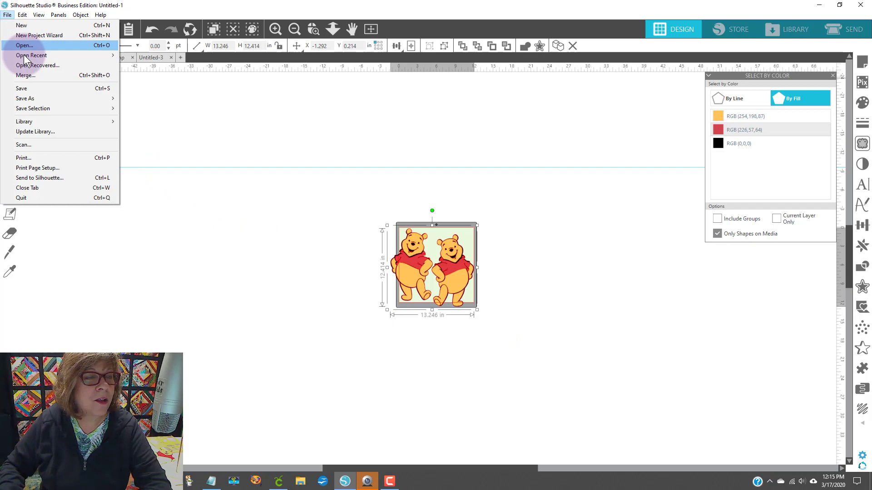
pyautogui.click(39, 107)
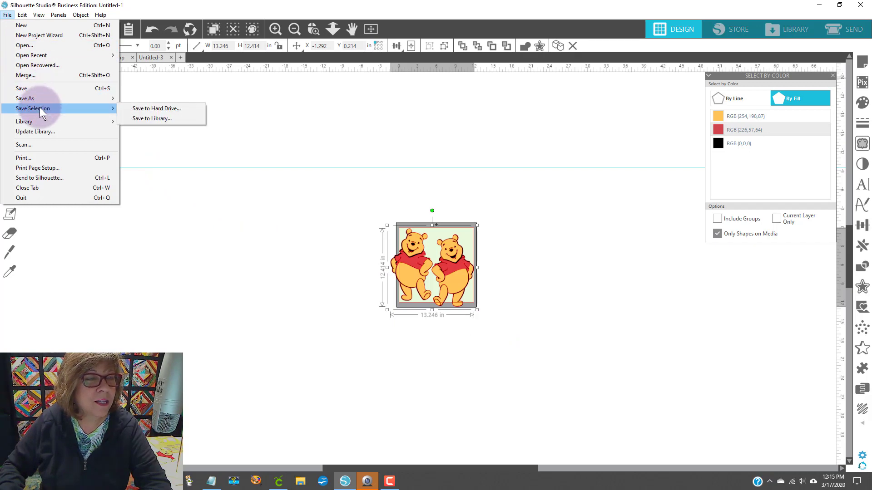
pyautogui.click(159, 109)
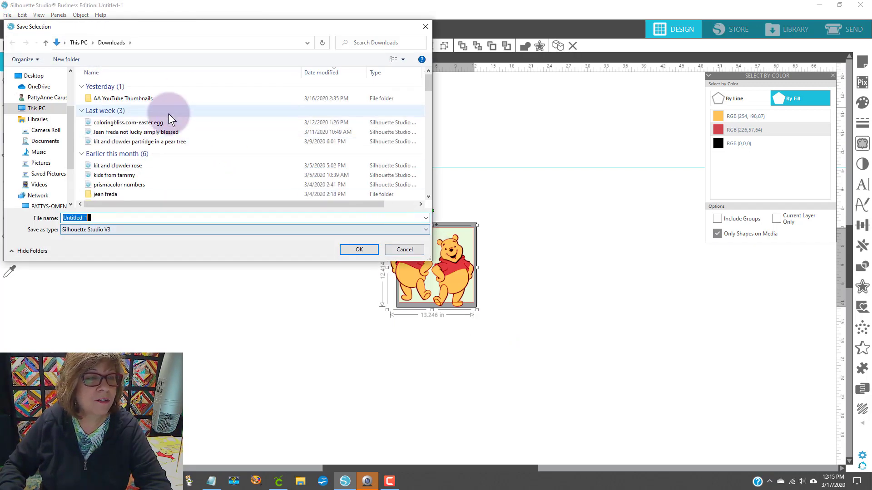
pyautogui.click(91, 230)
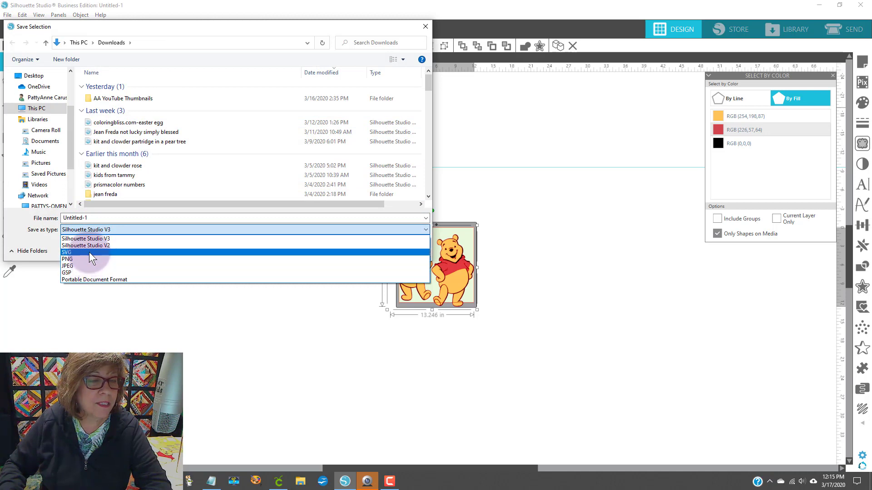
pyautogui.click(89, 252)
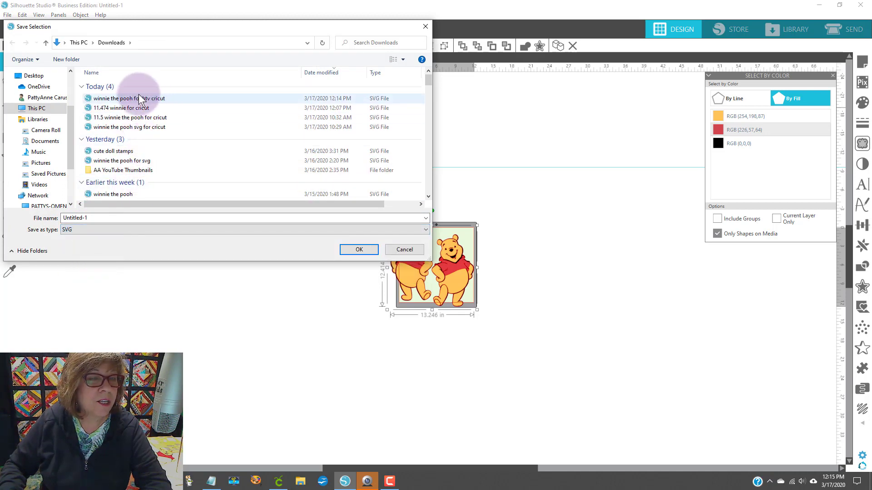
pyautogui.click(167, 99)
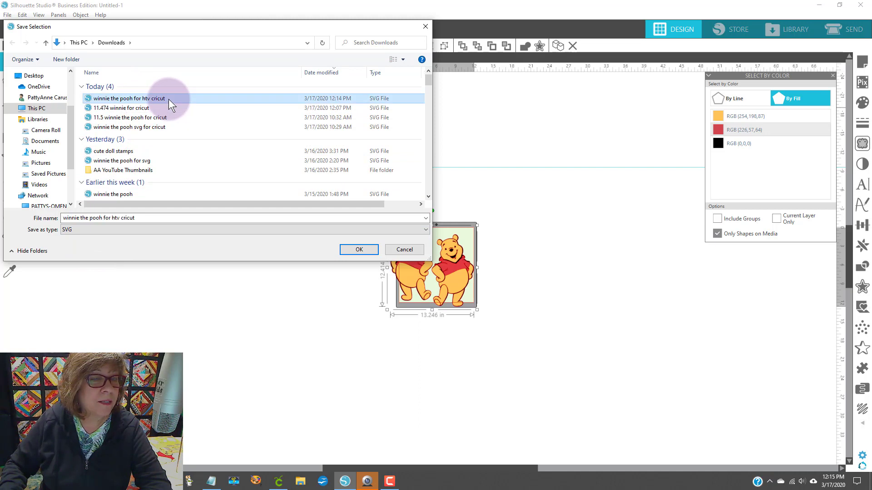
pyautogui.click(358, 249)
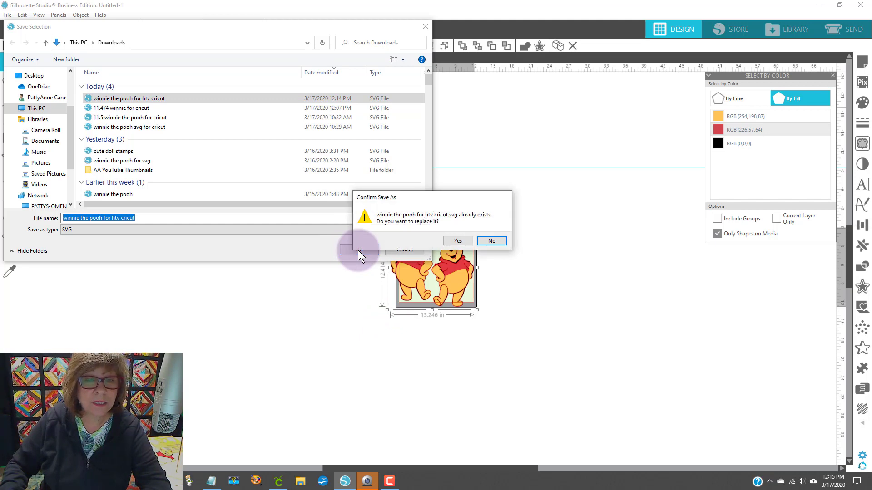
pyautogui.click(457, 241)
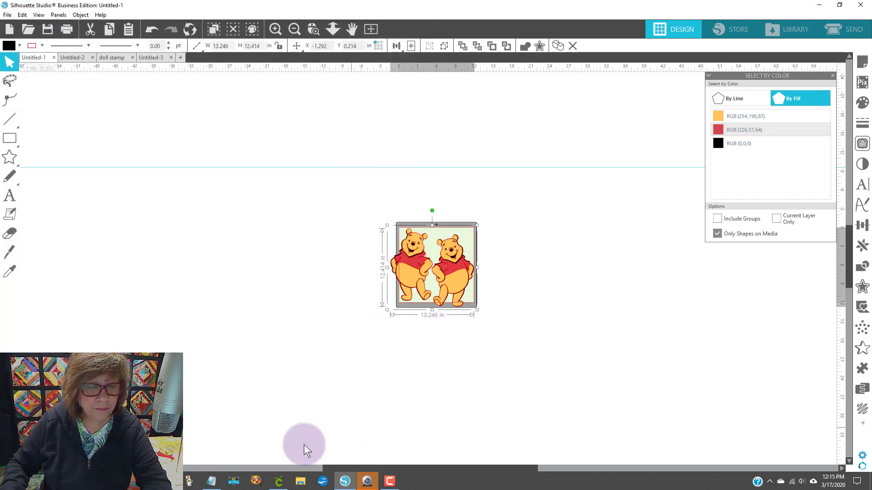
# Switch to Cricut Design Space, upload the updated "winnie the pooh for htv cricut" SVG from Downloads as an image, and save it
pyautogui.click(278, 481)
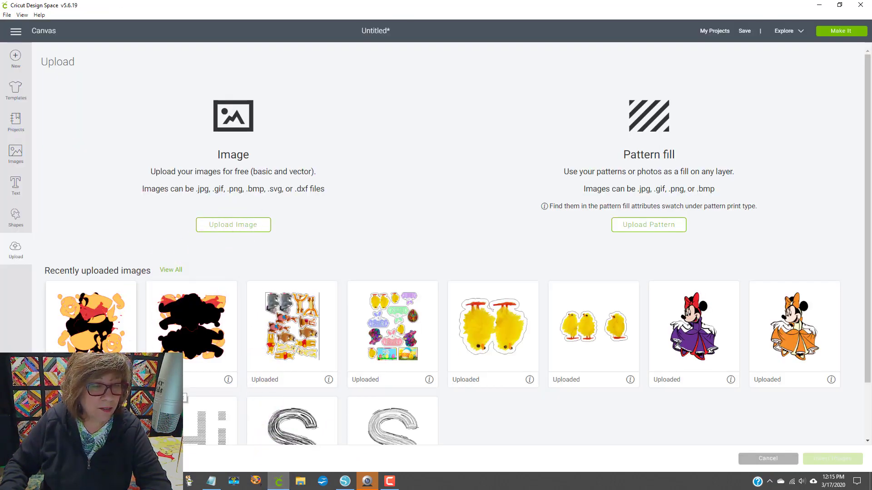
pyautogui.click(240, 223)
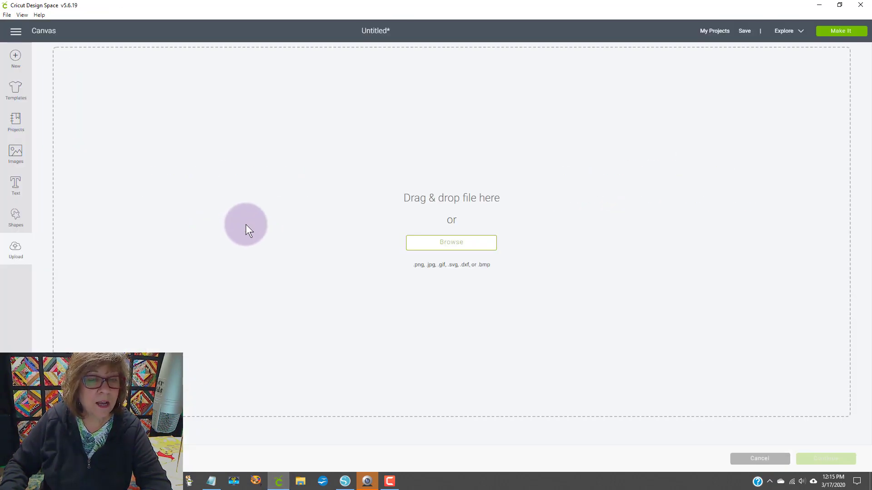
pyautogui.click(468, 246)
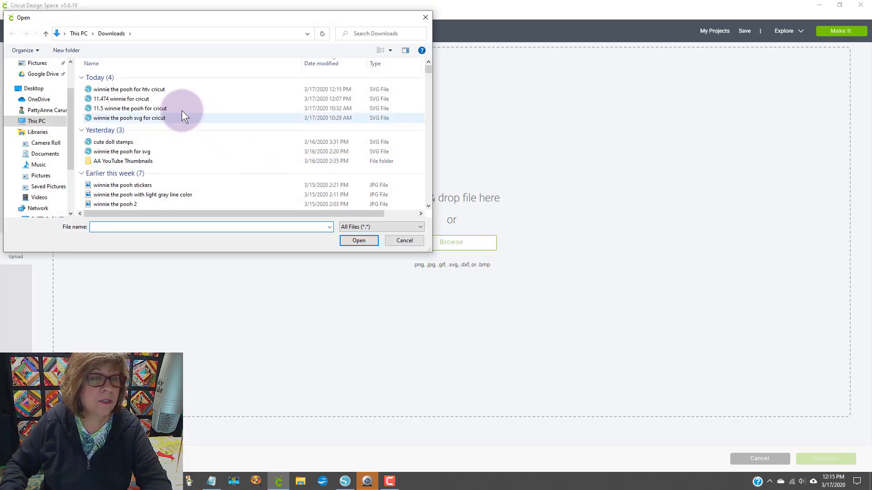
pyautogui.click(139, 89)
pyautogui.click(359, 241)
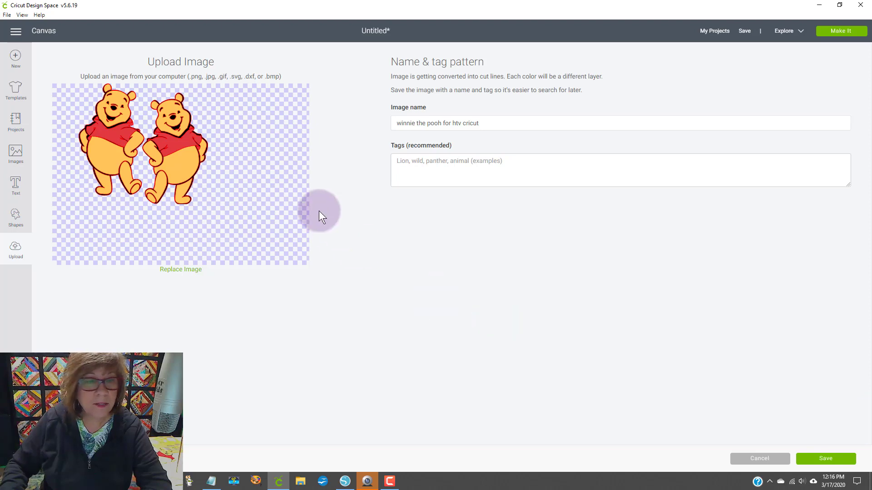
pyautogui.click(821, 458)
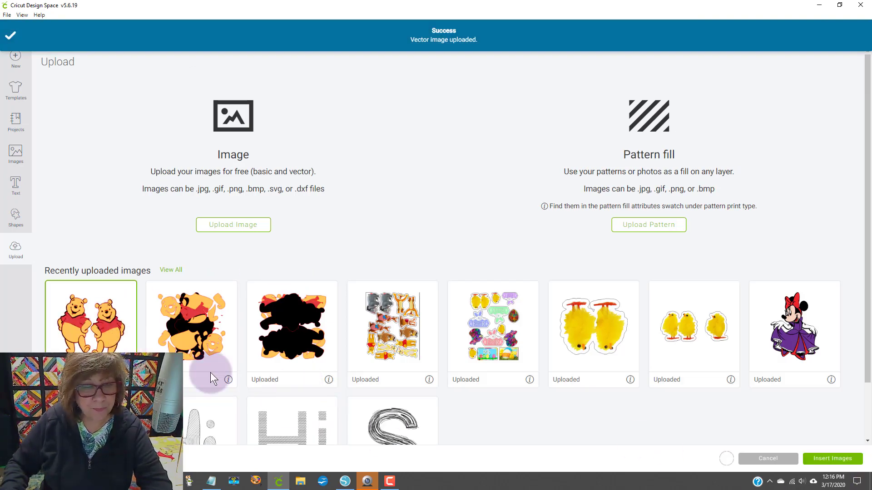
# Insert the uploaded two-Pooh image, move it to about X 9.8, Y 1.7, and delete the old small group of scattered pieces
pyautogui.click(832, 458)
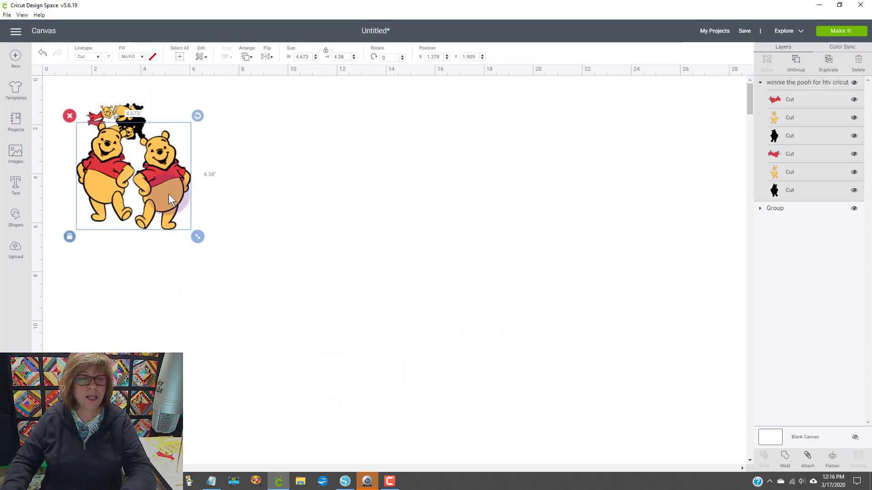
pyautogui.moveTo(171, 200); pyautogui.dragTo(378, 195)
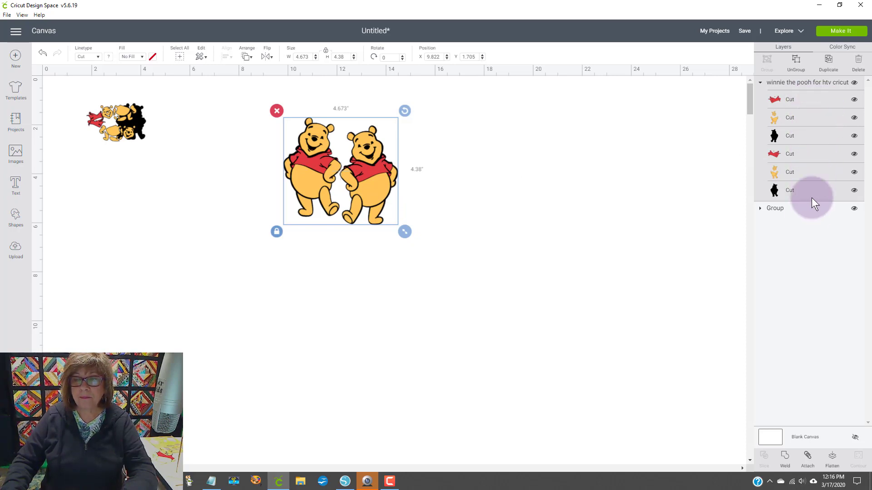
pyautogui.click(115, 131)
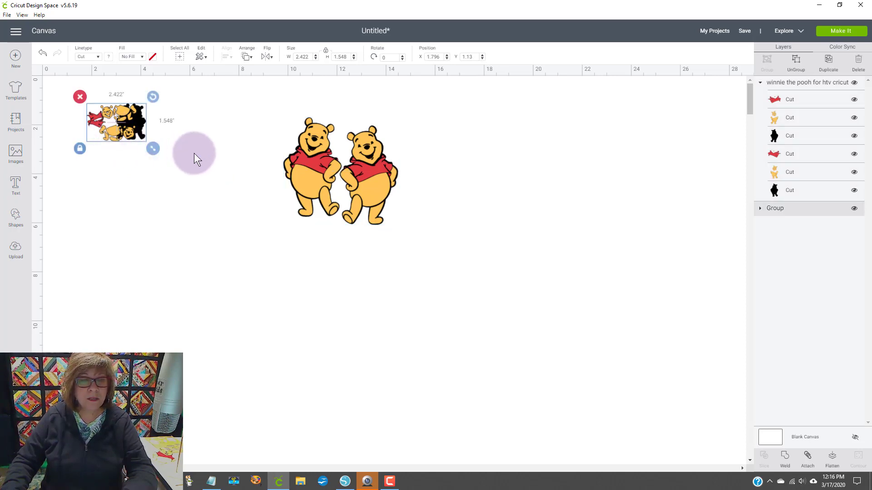
pyautogui.click(80, 96)
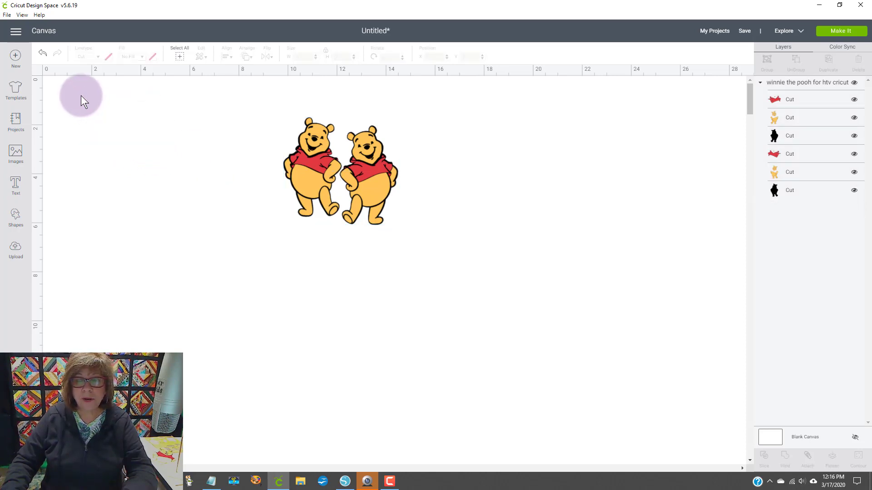
# Ungroup the two-Pooh image, pull its red shirts and yellow bodies off the black silhouettes, and lay one yellow body back on the right-hand silhouette
pyautogui.click(376, 192)
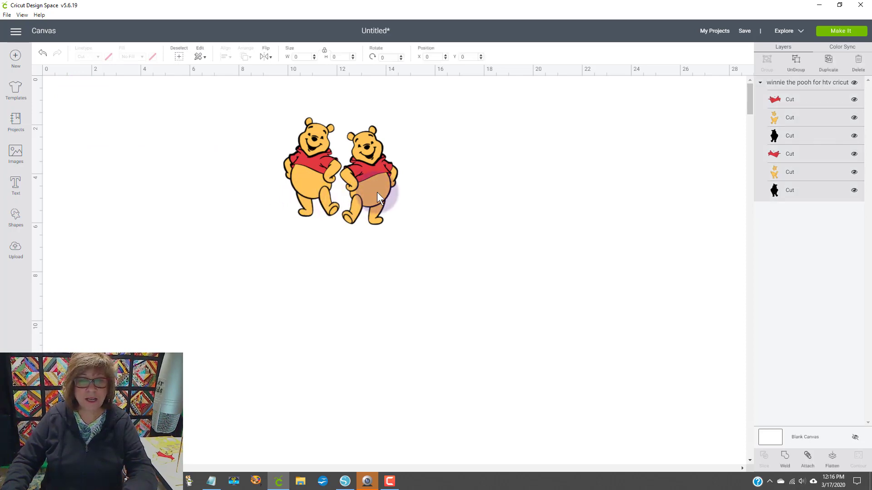
pyautogui.click(796, 62)
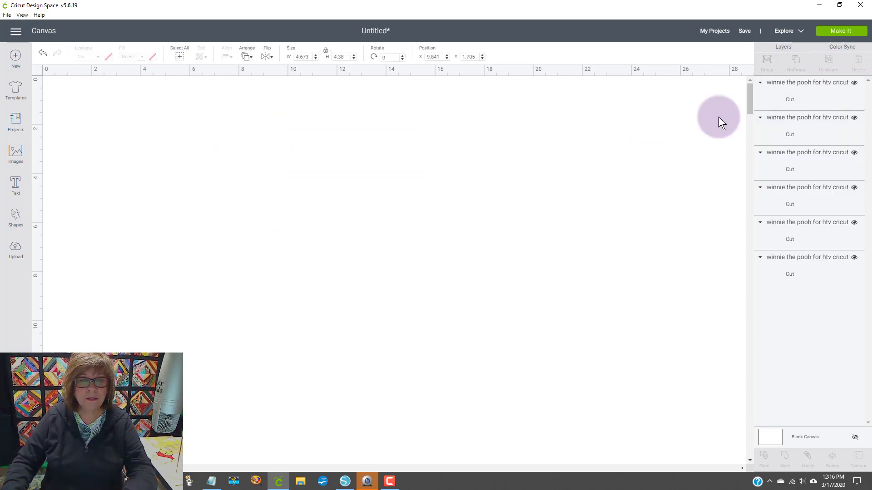
pyautogui.click(470, 249)
pyautogui.moveTo(369, 176); pyautogui.dragTo(513, 149)
pyautogui.moveTo(309, 164); pyautogui.dragTo(476, 197)
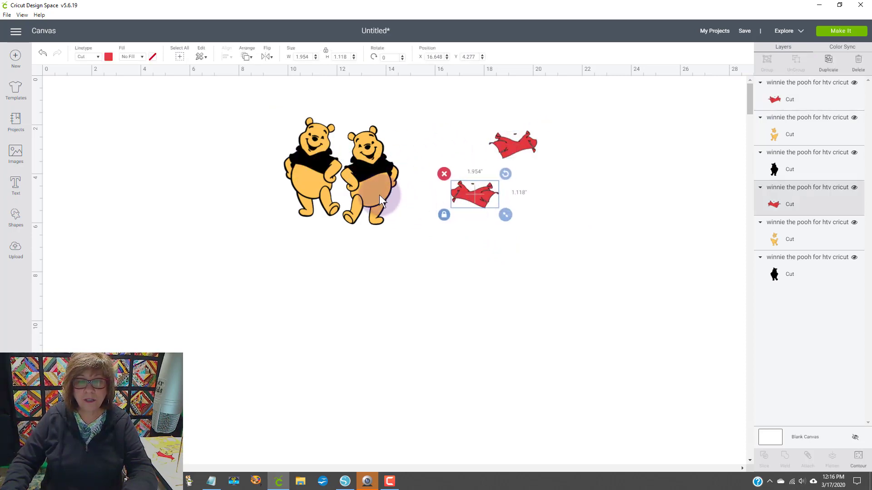
pyautogui.moveTo(379, 194); pyautogui.dragTo(405, 292)
pyautogui.moveTo(305, 197); pyautogui.dragTo(199, 220)
pyautogui.moveTo(309, 190); pyautogui.dragTo(332, 177)
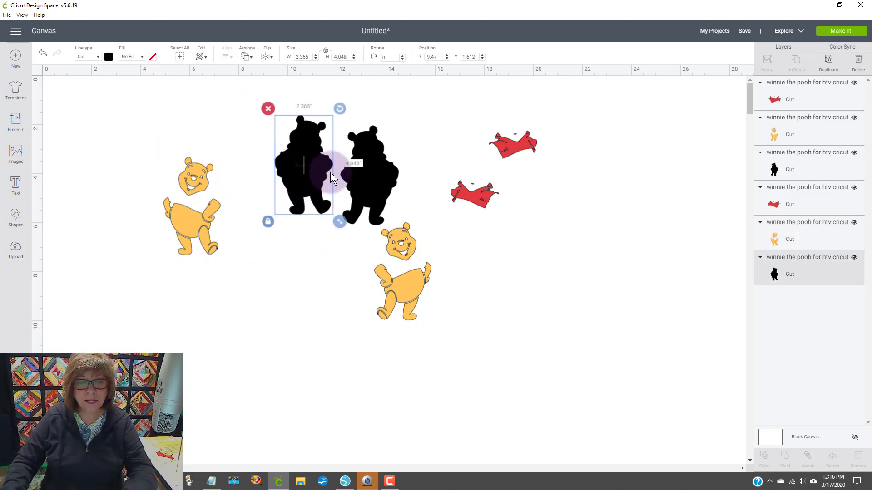
pyautogui.moveTo(405, 286); pyautogui.dragTo(369, 193)
# Preview the black, yellow and red cutting mats for the project and return to the canvas
pyautogui.click(852, 36)
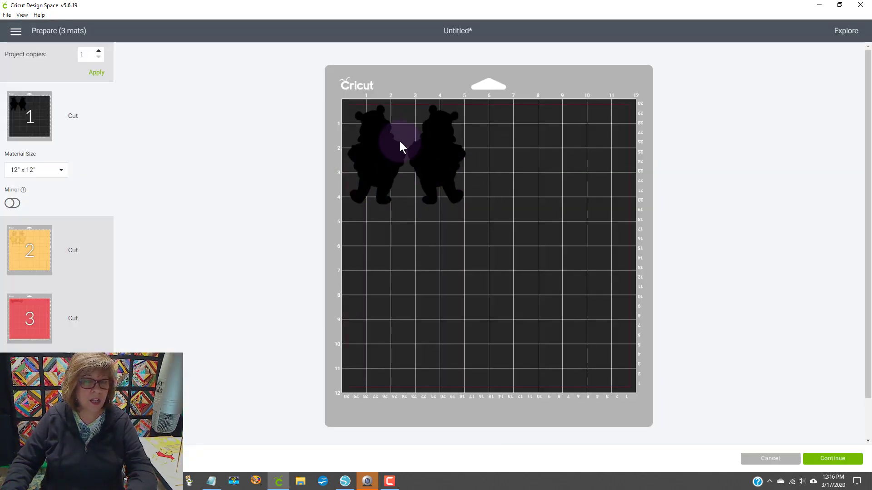
pyautogui.click(18, 249)
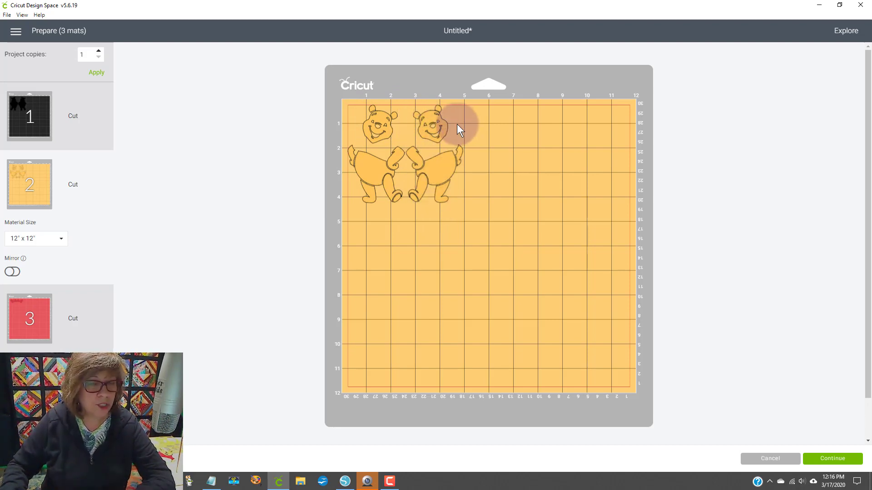
pyautogui.click(21, 317)
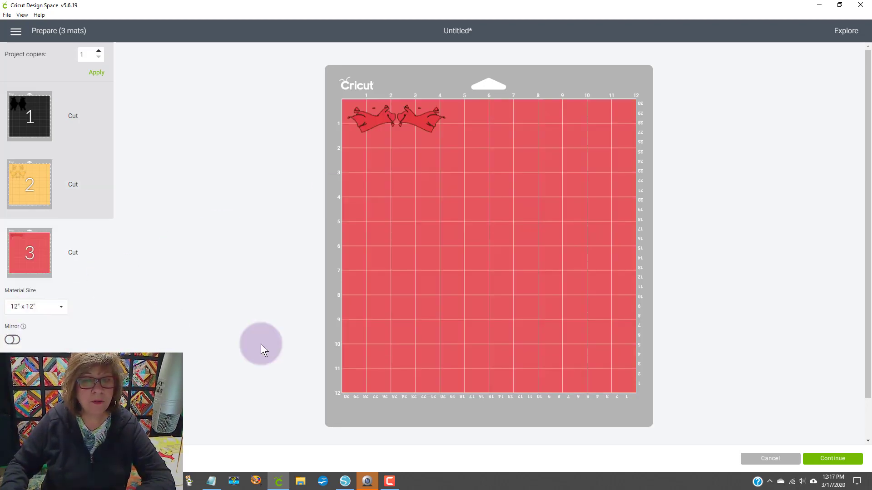
pyautogui.click(778, 464)
# Reassemble both Pooh figures side by side in the canvas's upper-left corner, aligning the yellow bodies and red shirts over their black silhouettes
pyautogui.moveTo(475, 198); pyautogui.dragTo(13, 116)
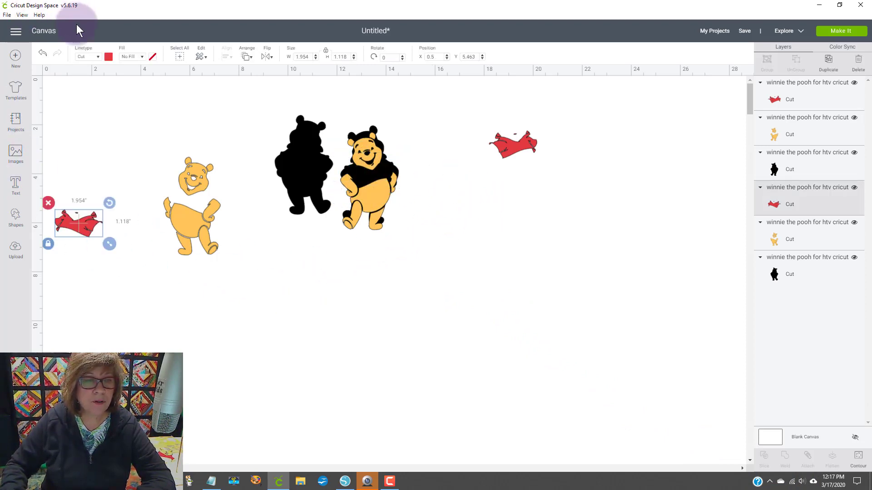
pyautogui.moveTo(78, 213); pyautogui.dragTo(120, 113)
pyautogui.moveTo(179, 208); pyautogui.dragTo(77, 135)
pyautogui.moveTo(309, 186); pyautogui.dragTo(101, 150)
pyautogui.moveTo(440, 261); pyautogui.dragTo(317, 152)
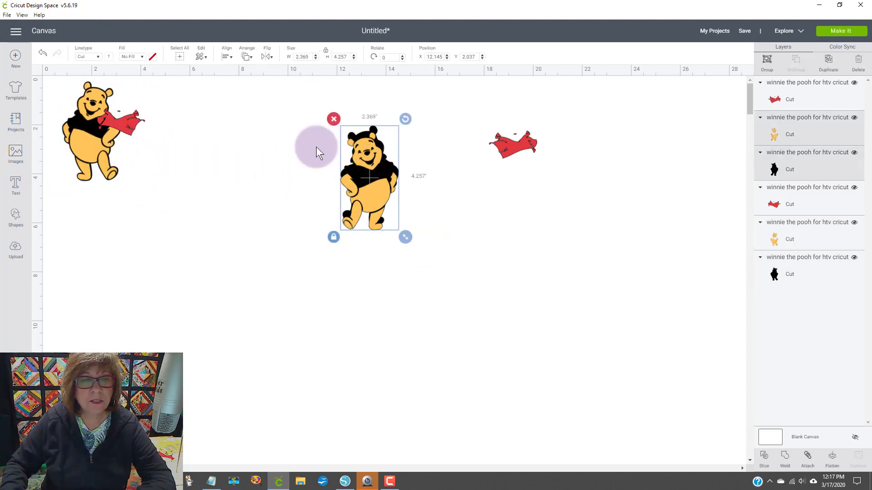
pyautogui.moveTo(371, 167); pyautogui.dragTo(178, 120)
pyautogui.moveTo(527, 159); pyautogui.dragTo(97, 126)
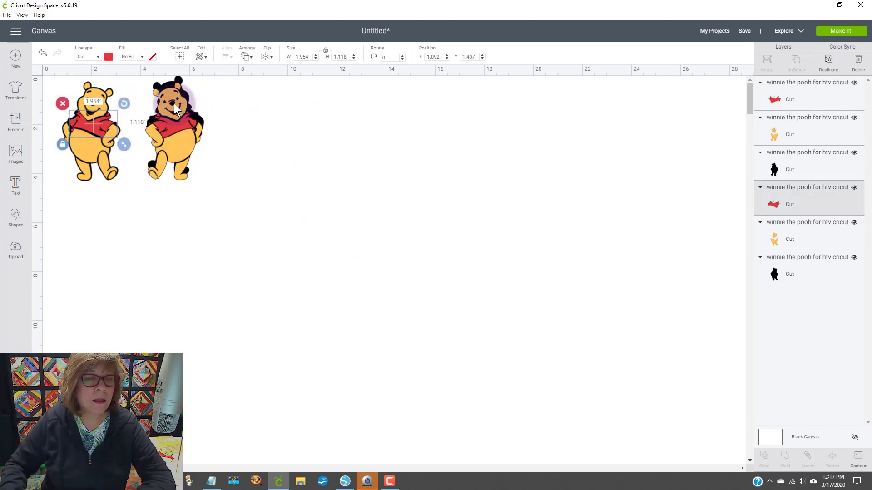
pyautogui.click(172, 87)
pyautogui.moveTo(179, 125); pyautogui.dragTo(178, 119)
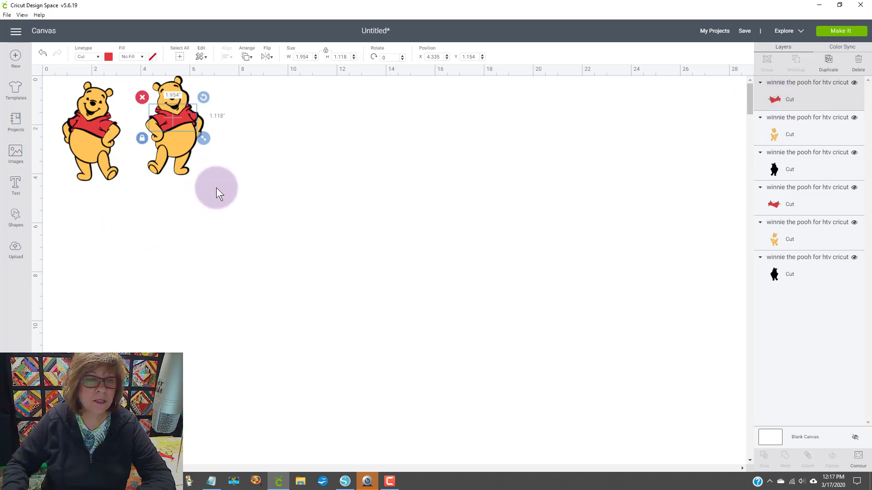
# Group all layers of the two reassembled Pooh figures and hide the group
pyautogui.moveTo(217, 188); pyautogui.dragTo(60, 80)
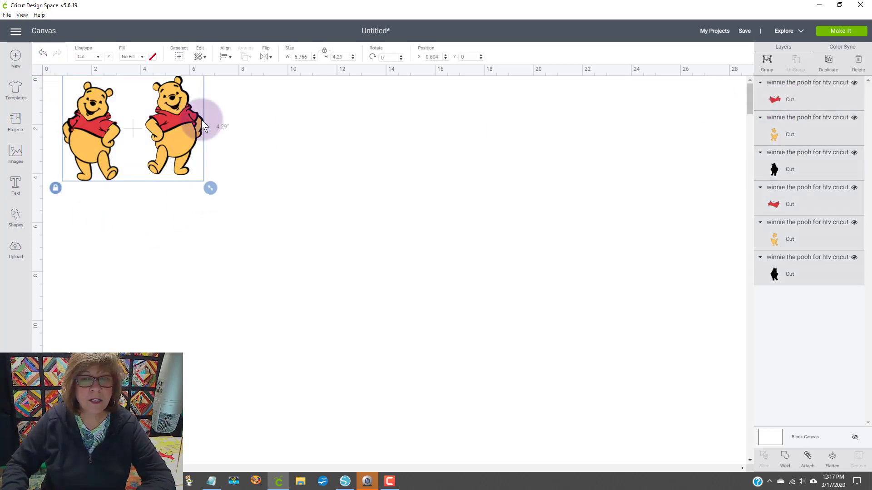
pyautogui.click(770, 60)
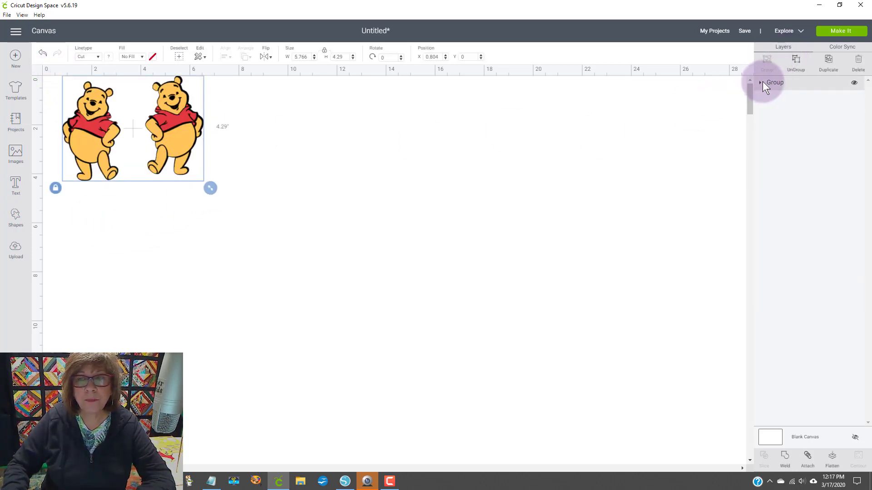
pyautogui.click(854, 83)
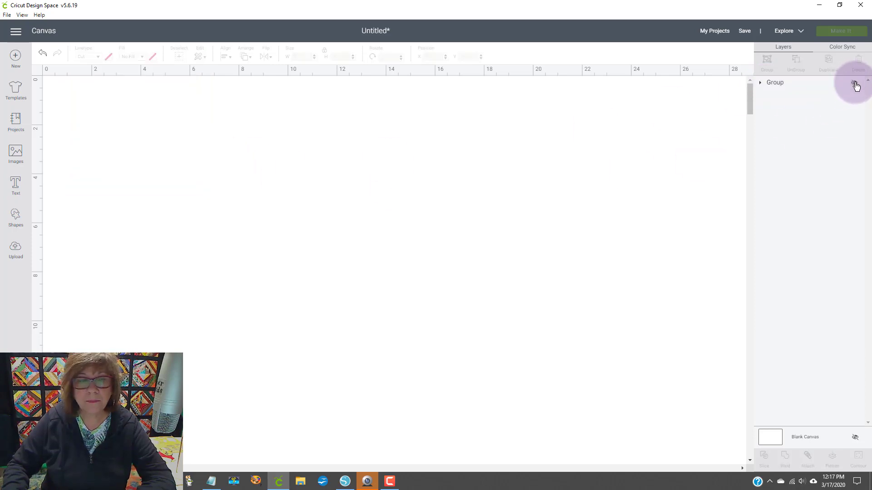
# Insert the previously uploaded "11.474 winnie for cricut" image with the jumbled Pooh pieces from the recent uploads onto the canvas
pyautogui.click(15, 254)
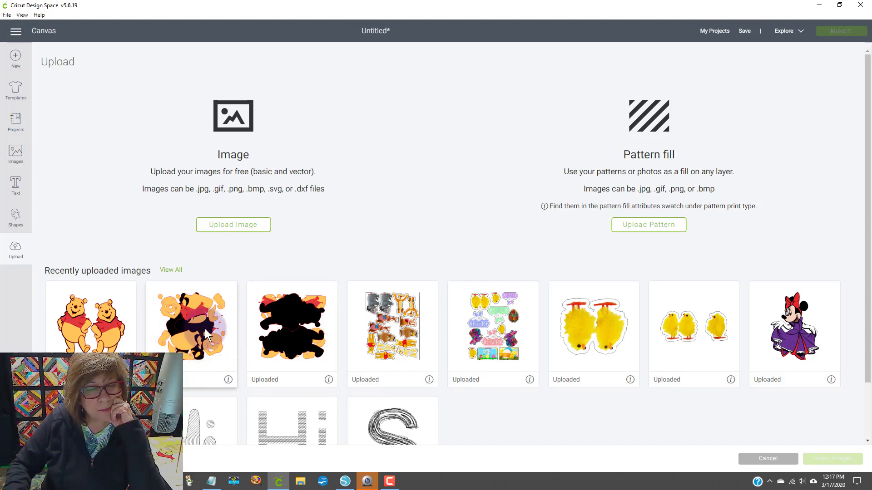
pyautogui.click(203, 330)
pyautogui.click(787, 446)
pyautogui.click(206, 330)
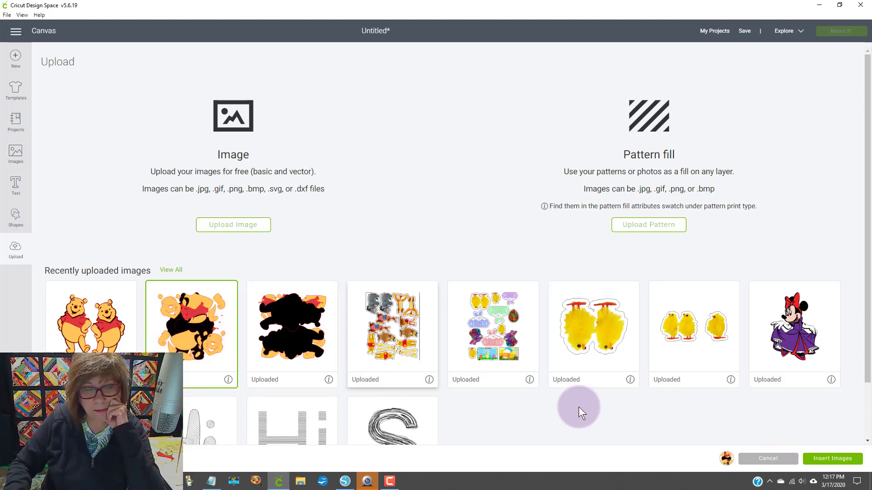
pyautogui.click(833, 463)
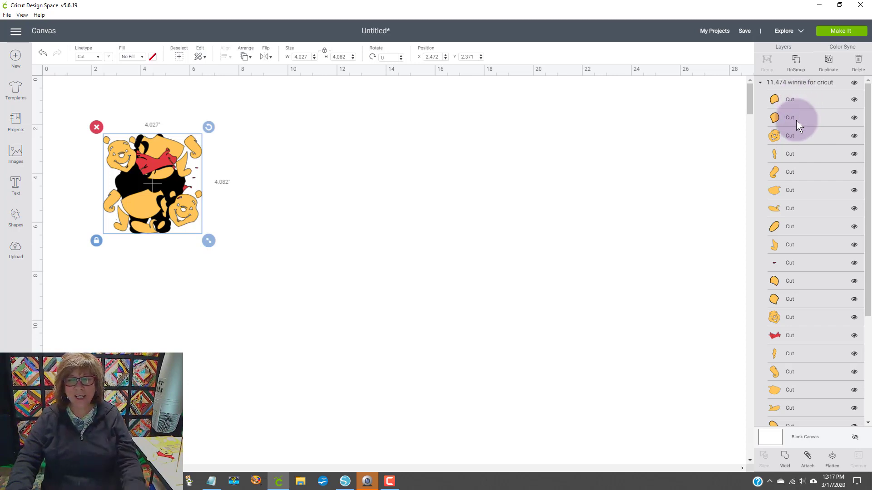
# Review the layers of the inserted jumbled Pooh image and enlarge it proportionally to about 9.36 by 9.49 inches
pyautogui.scroll(-5, 818, 246)
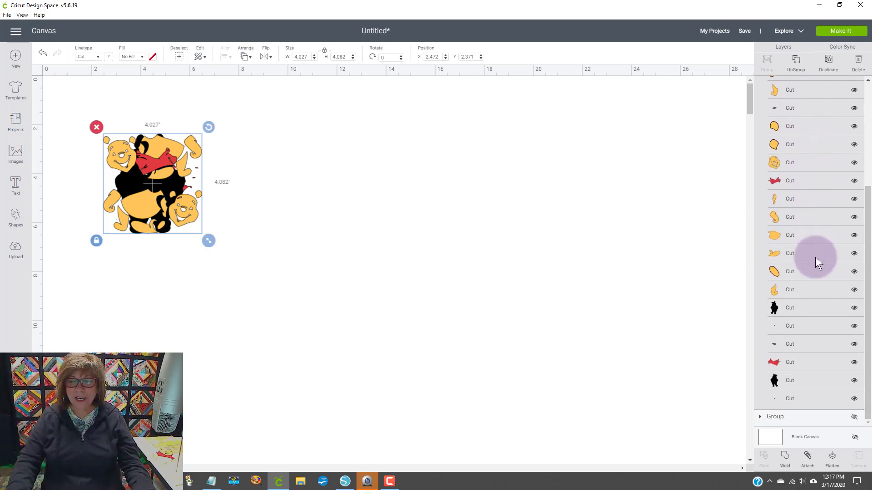
pyautogui.scroll(5, 816, 257)
pyautogui.click(416, 262)
pyautogui.click(150, 209)
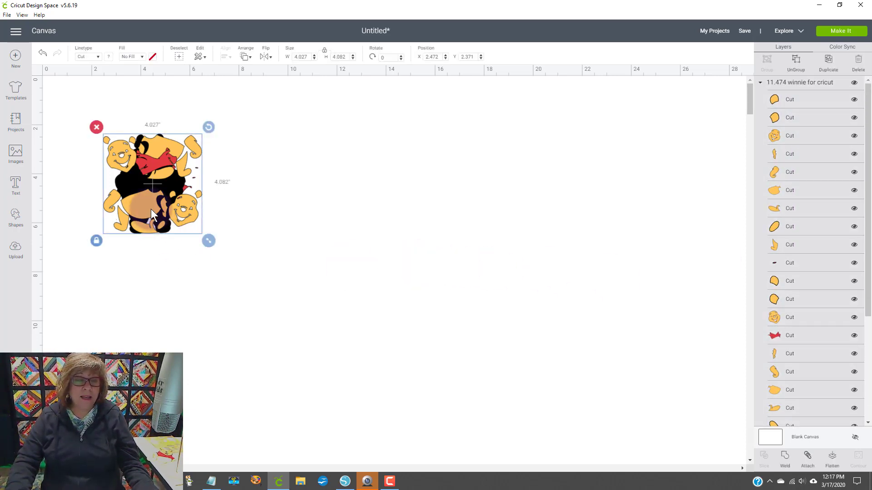
pyautogui.moveTo(211, 242); pyautogui.dragTo(399, 373)
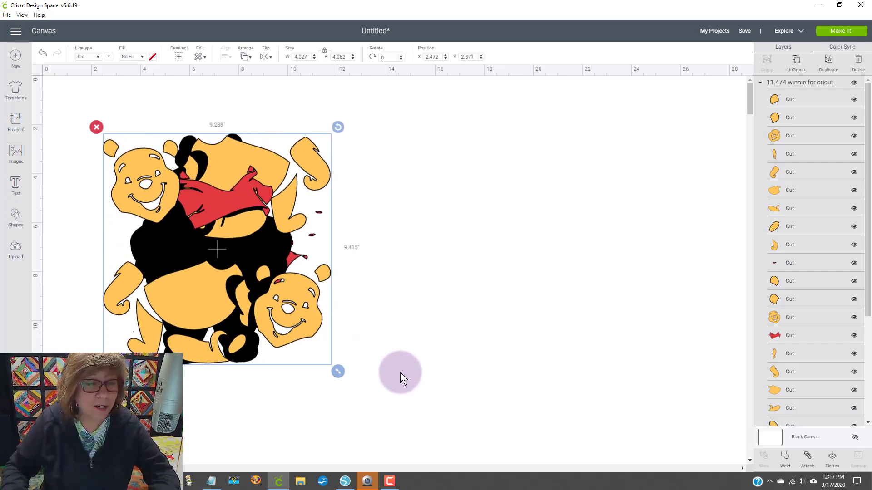
pyautogui.click(563, 252)
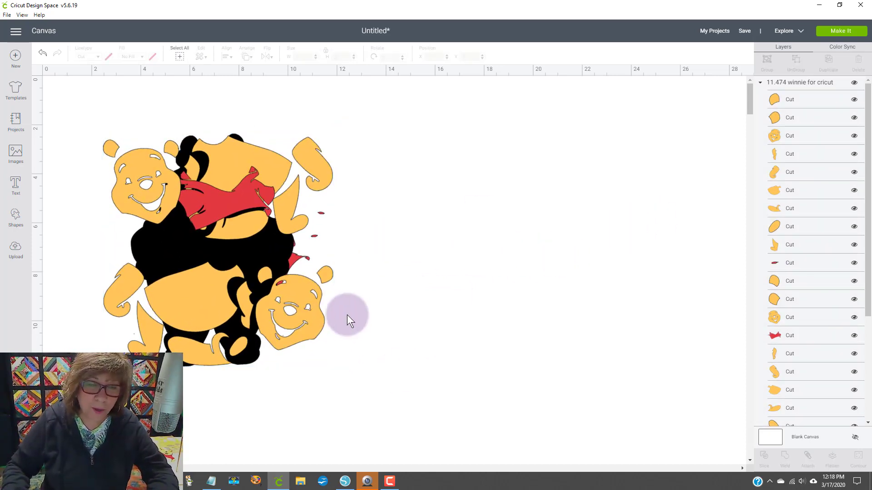
# Preview the black, yellow and red cutting mats for the enlarged jumbled Pooh image and return to the canvas
pyautogui.click(836, 32)
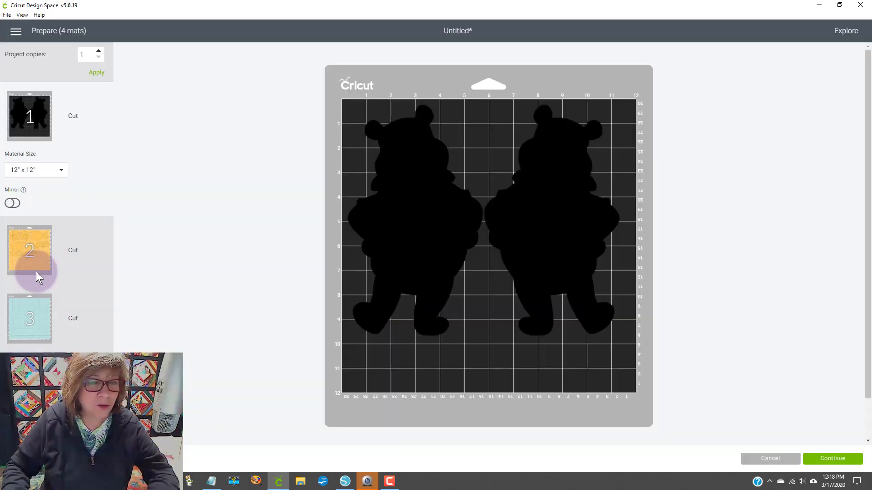
pyautogui.click(36, 272)
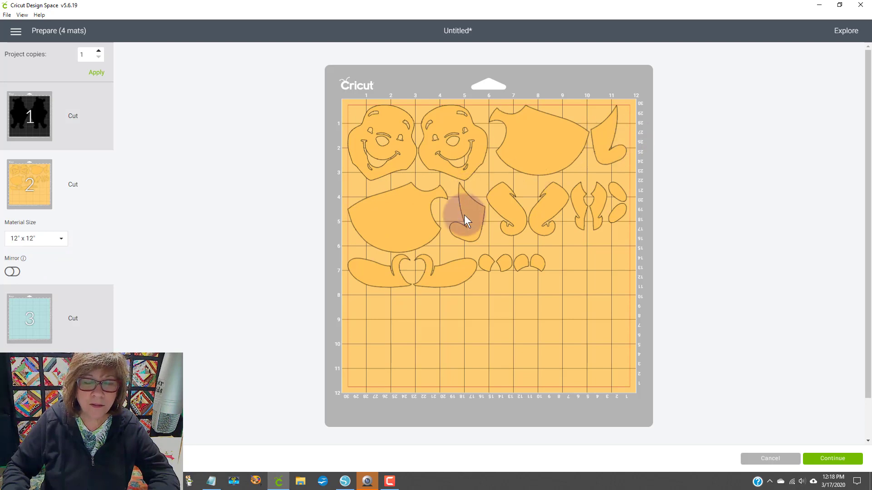
pyautogui.click(82, 368)
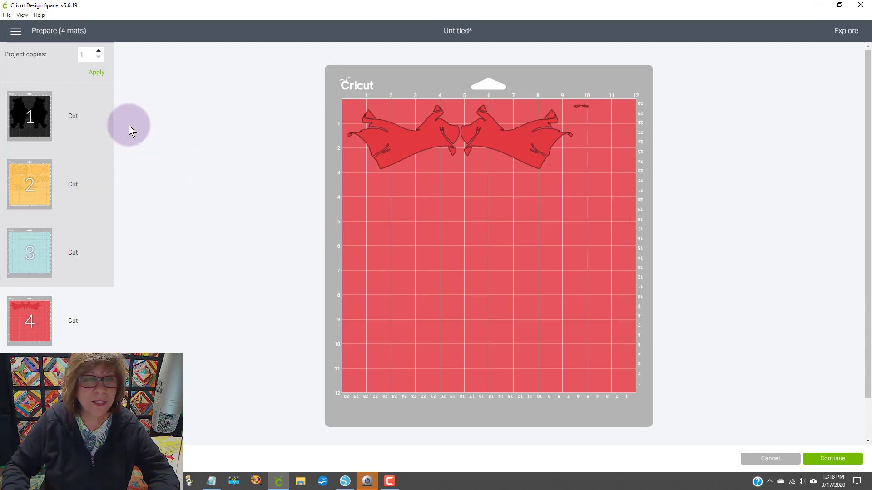
pyautogui.click(764, 459)
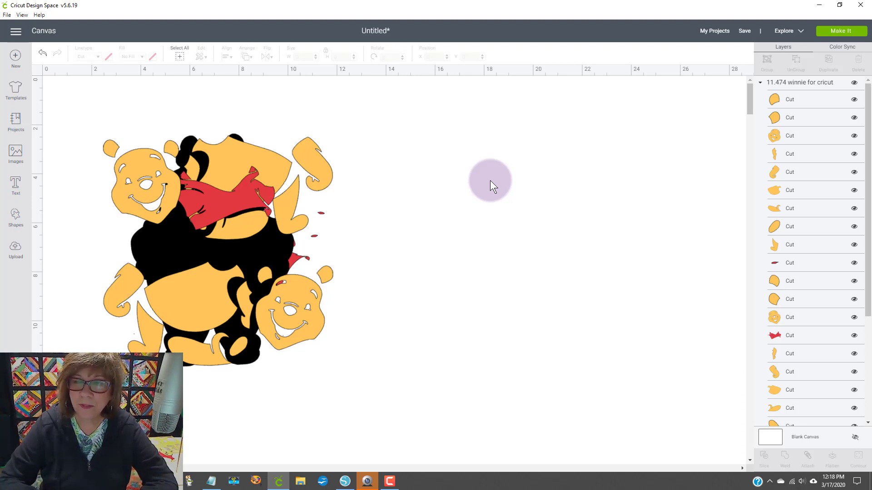
# Move the jumbled image to about X 6.9, Y 2.9, and show the hidden Pooh group beside it with only the group's layers expanded
pyautogui.moveTo(267, 197); pyautogui.dragTo(354, 231)
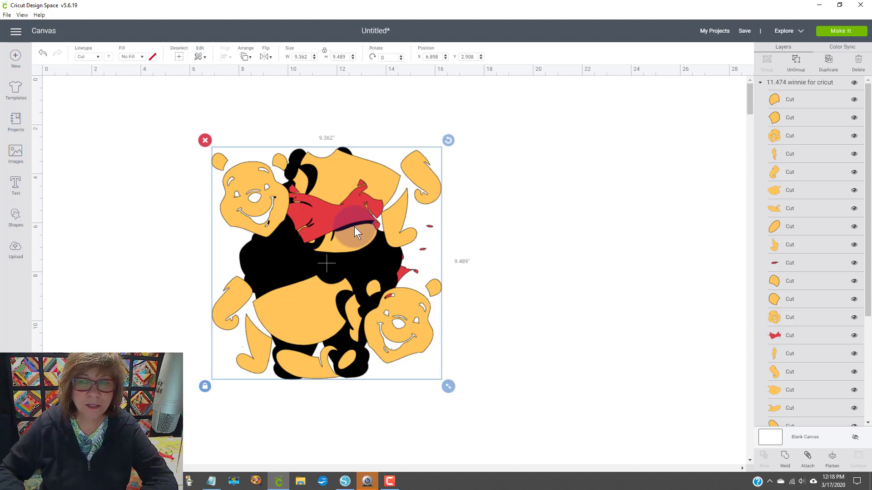
pyautogui.click(761, 83)
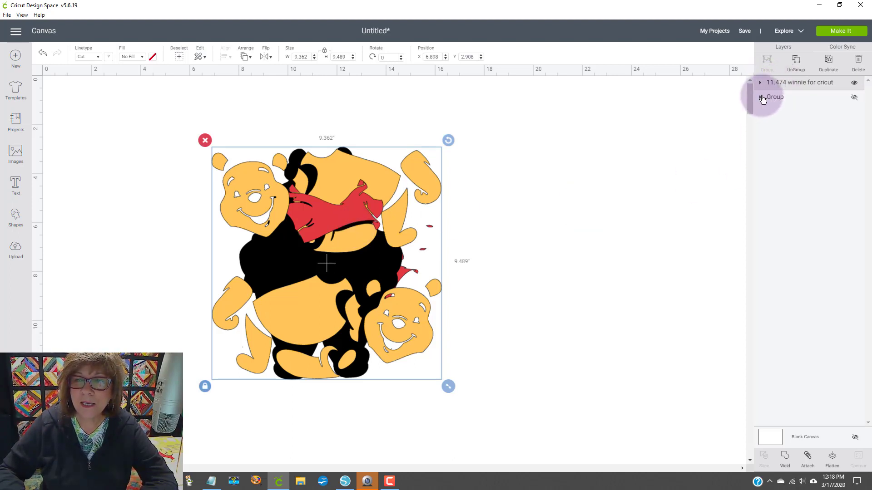
pyautogui.click(761, 97)
pyautogui.click(855, 97)
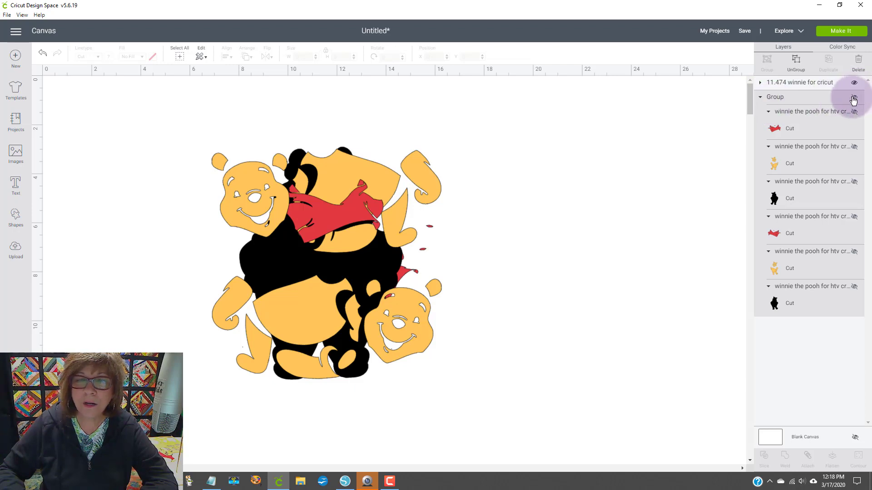
pyautogui.moveTo(160, 157); pyautogui.dragTo(597, 227)
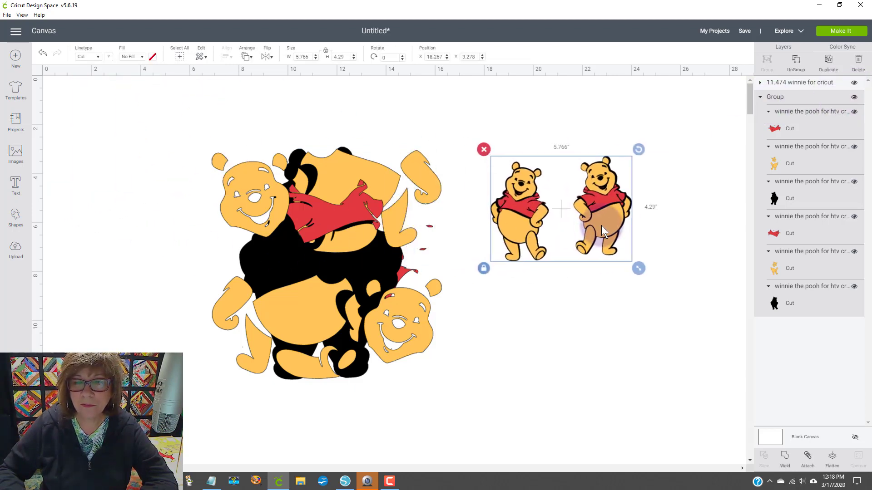